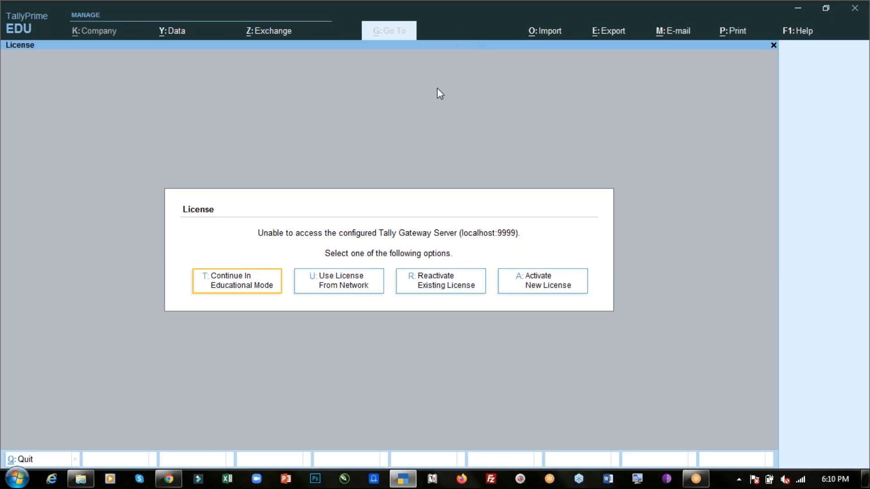
Step: Switch to the browser and review the GST definition and slab rates in Day - 11 GST.pdf, enlarged to 125%
{"action": "key", "text": "alt+Tab"}
{"action": "key", "text": "alt+Tab"}
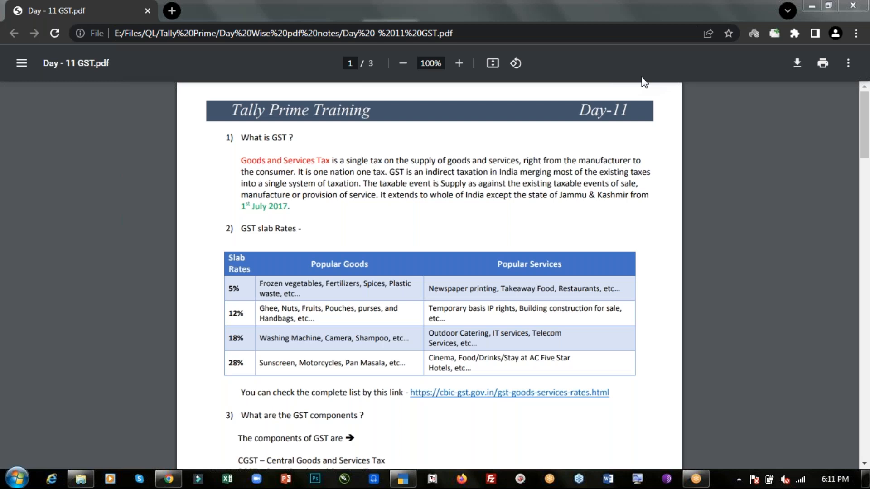
{"action": "left_click", "coordinate": [462, 216]}
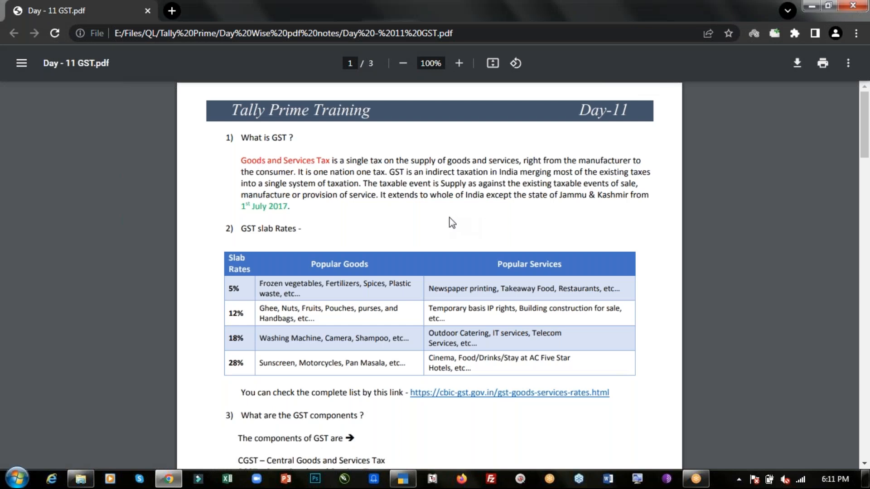
{"action": "scroll", "coordinate": [452, 222], "scroll_direction": "up", "scroll_amount": 2}
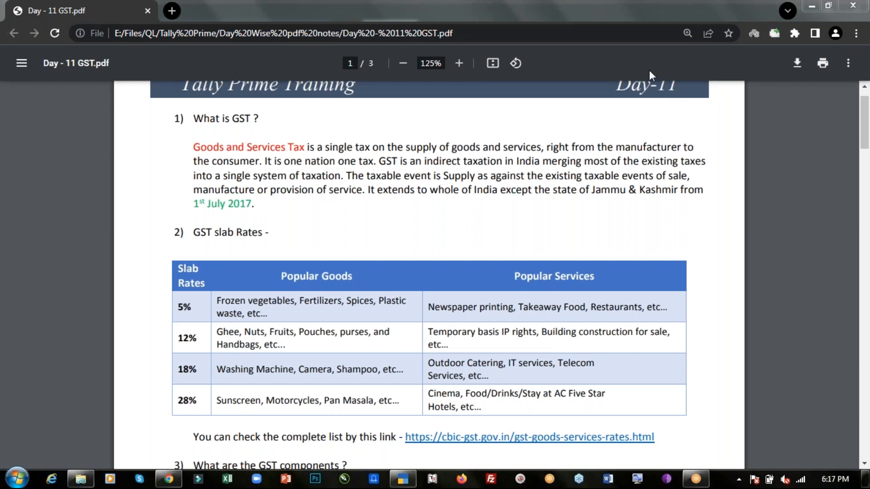
{"action": "left_click", "coordinate": [518, 216]}
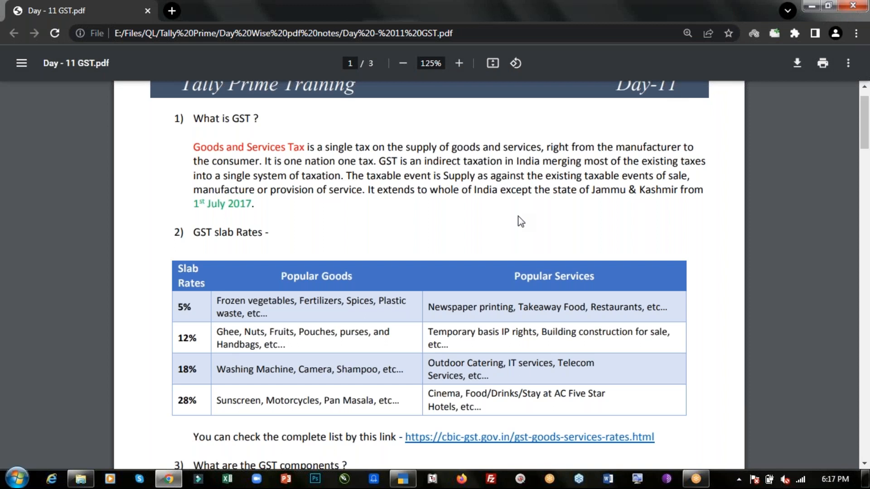
Step: Switch to the folder with the day-wise training notes and open Day - 12.pdf
{"action": "key", "text": "alt+Tab"}
{"action": "key", "text": "alt+Tab"}
{"action": "key", "text": "alt+Tab"}
{"action": "key", "text": "alt+Tab"}
{"action": "key", "text": "Down"}
{"action": "key", "text": "Return"}
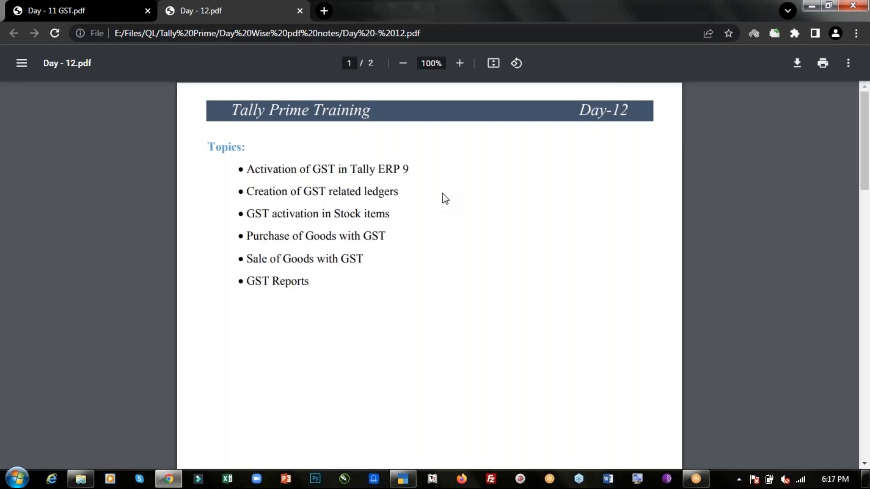
Step: Review the Day-12 topic list and the company, ledger and purchase exercises on page 2 of the PDF
{"action": "scroll", "coordinate": [443, 193], "scroll_direction": "up", "scroll_amount": 3}
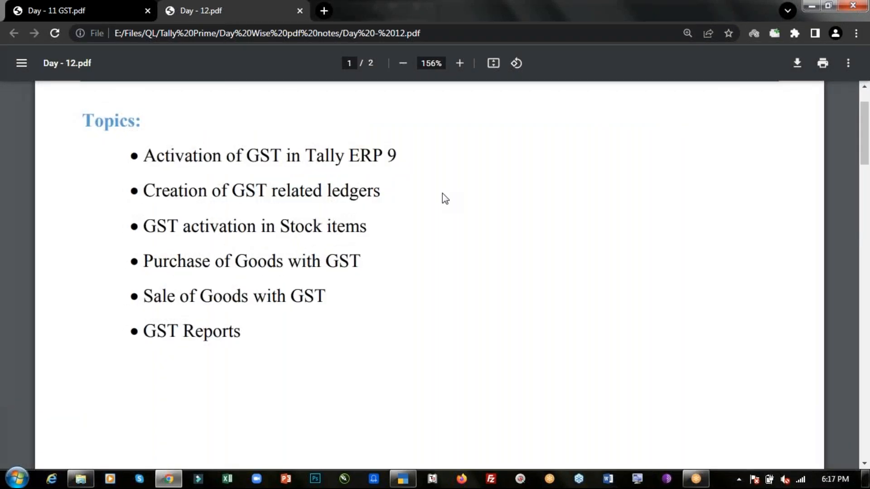
{"action": "scroll", "coordinate": [426, 197], "scroll_direction": "up", "scroll_amount": 2}
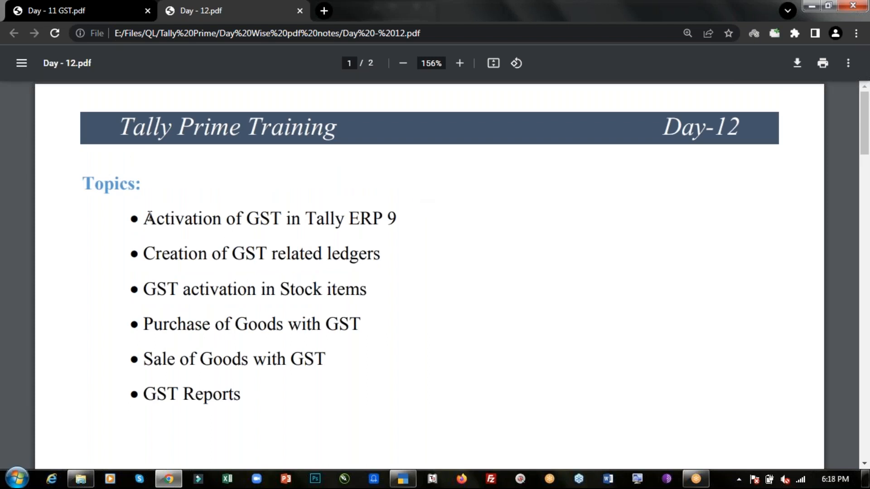
{"action": "left_click_drag", "start_coordinate": [150, 218], "coordinate": [327, 223]}
{"action": "left_click_drag", "start_coordinate": [149, 253], "coordinate": [245, 255]}
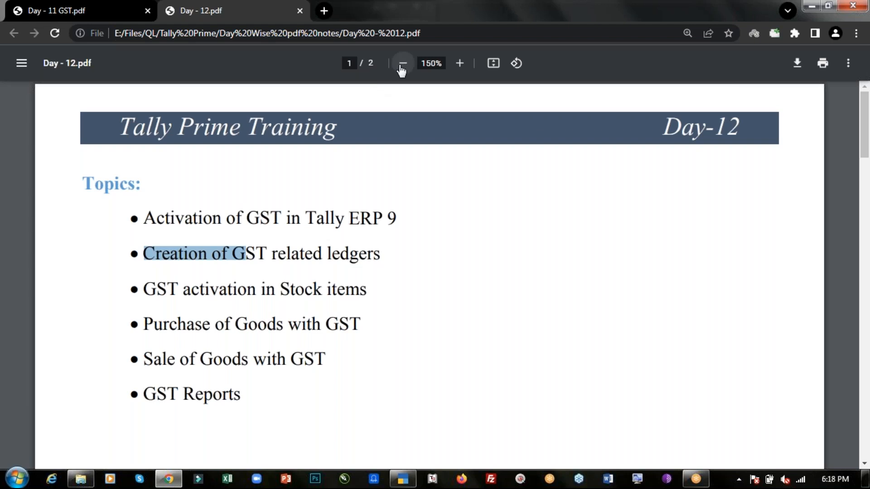
{"action": "left_click", "coordinate": [402, 65]}
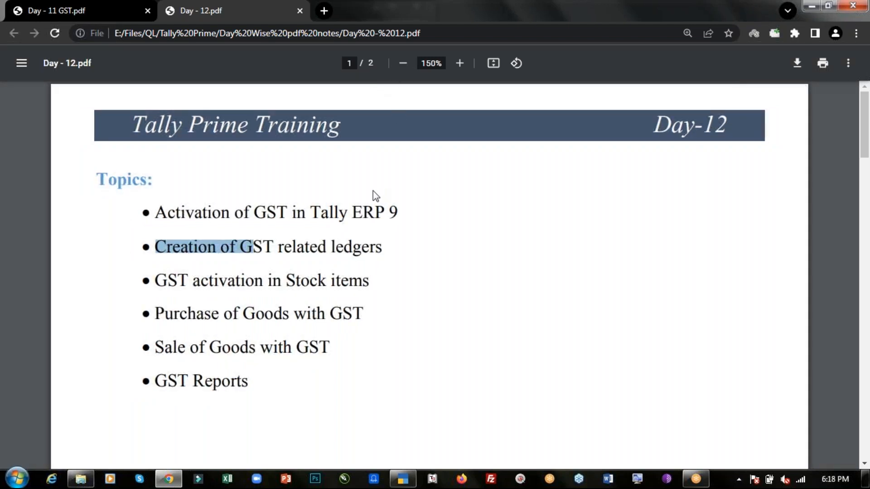
{"action": "left_click", "coordinate": [392, 322]}
{"action": "scroll", "coordinate": [392, 322], "scroll_direction": "down", "scroll_amount": 15}
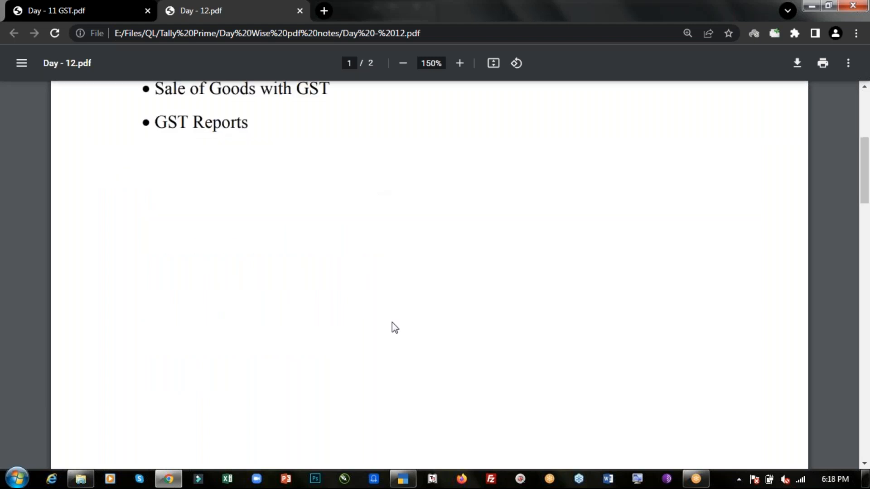
{"action": "scroll", "coordinate": [393, 323], "scroll_direction": "down", "scroll_amount": 7}
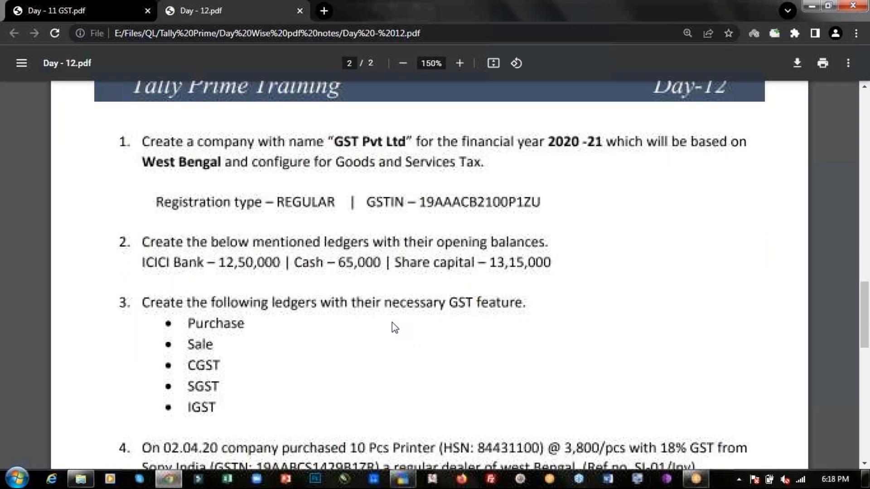
{"action": "scroll", "coordinate": [393, 327], "scroll_direction": "down", "scroll_amount": 1}
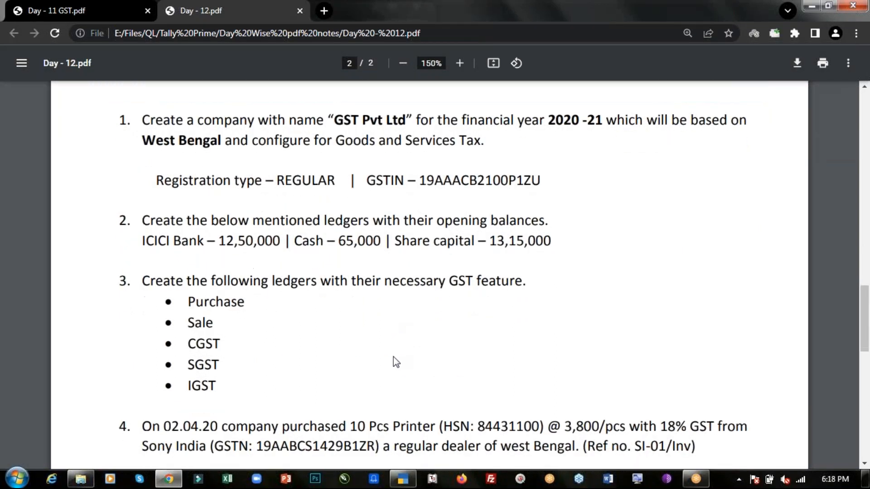
Step: Switch to TallyPrime, continue in Educational Mode and begin creating a new company
{"action": "left_click", "coordinate": [403, 479]}
{"action": "left_click", "coordinate": [227, 284]}
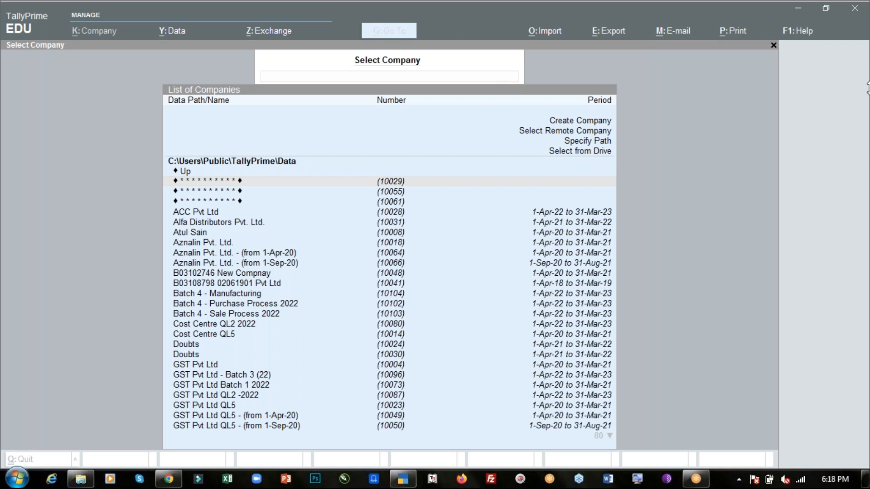
{"action": "left_click", "coordinate": [774, 96]}
{"action": "key", "text": "Up"}
{"action": "key", "text": "Up"}
{"action": "key", "text": "Up"}
{"action": "key", "text": "Up"}
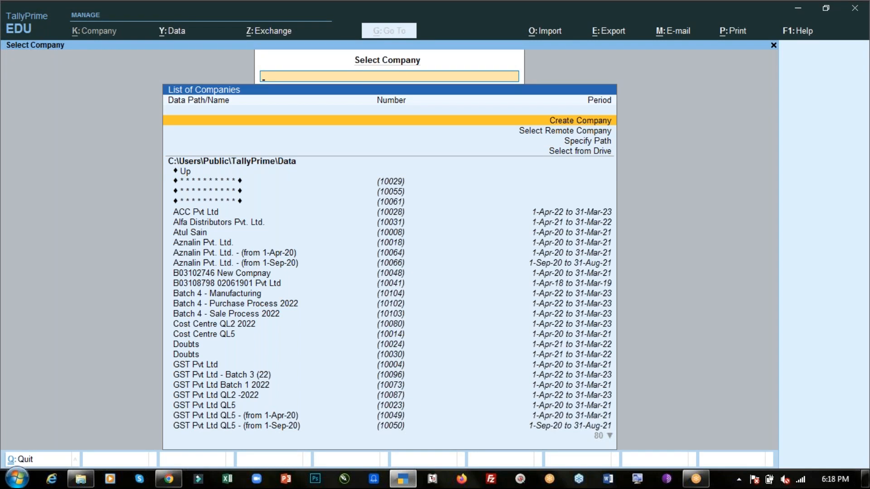
{"action": "key", "text": "Return"}
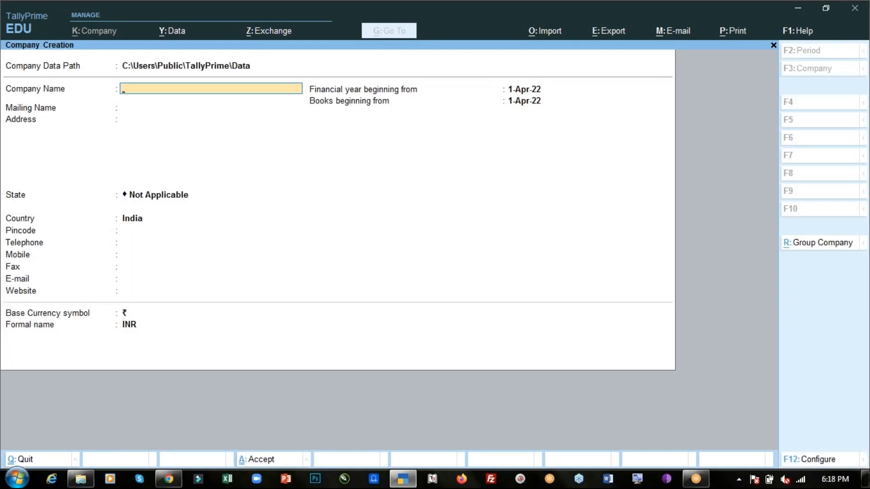
Step: Name the company Batch 4 - GST 2022, keep the same mailing name and leave the address empty
{"action": "type", "text": "Batch 4 - GST 2022"}
{"action": "key", "text": "Return"}
{"action": "key", "text": "Return"}
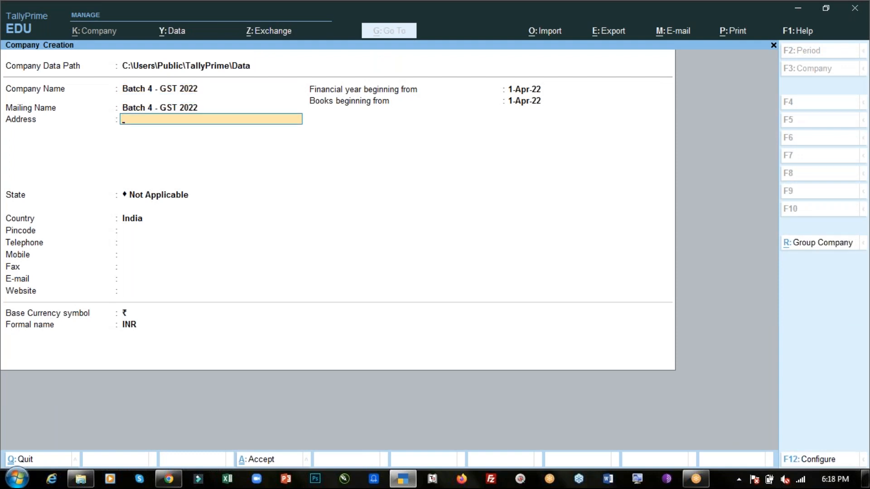
{"action": "key", "text": "Return"}
Step: Set the company's state to West Bengal as given in the exercise PDF and save the company with the 1-Apr-22 financial year
{"action": "key", "text": "alt+Tab"}
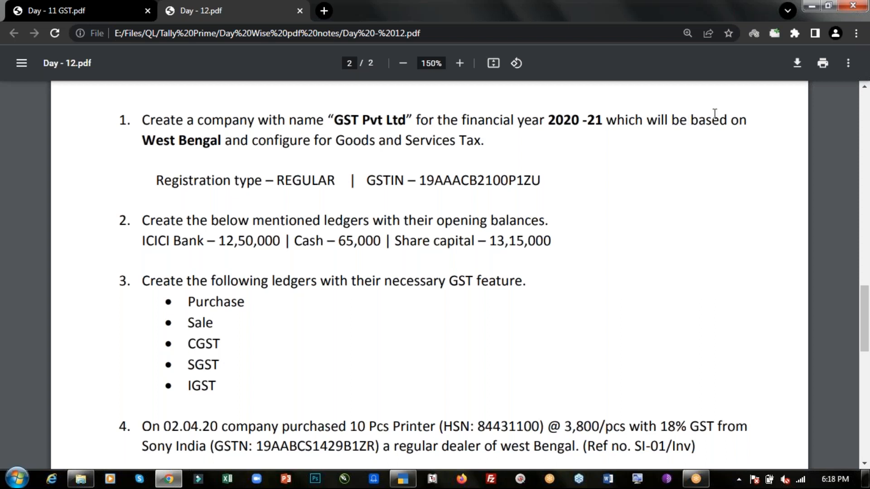
{"action": "left_click_drag", "start_coordinate": [252, 141], "coordinate": [278, 143]}
{"action": "key", "text": "alt+Tab"}
{"action": "type", "text": "Wes"}
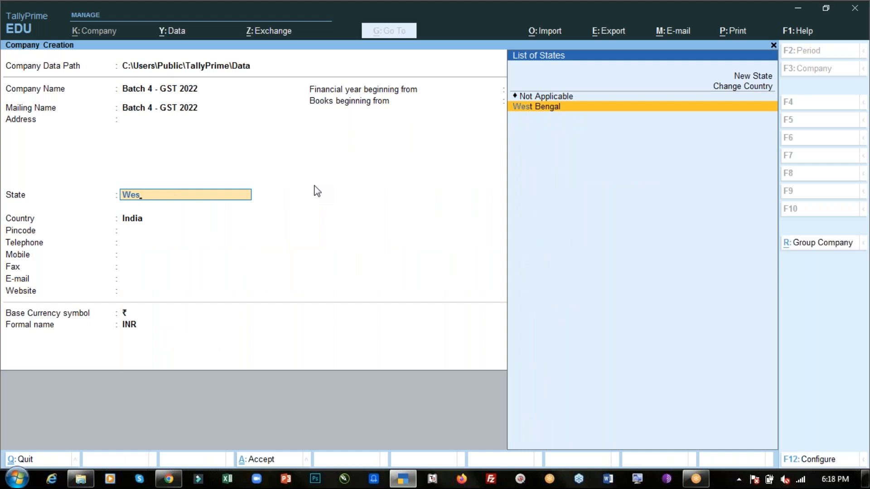
{"action": "key", "text": "Return"}
{"action": "key", "text": "Return"}
{"action": "key", "text": "Return"}
{"action": "key", "text": "Return"}
{"action": "key", "text": "Return"}
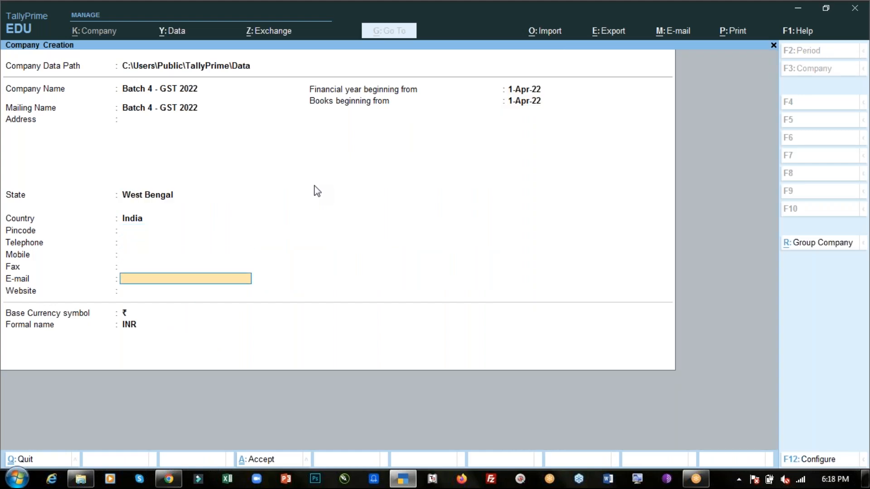
{"action": "key", "text": "Return"}
{"action": "key", "text": "Return"}
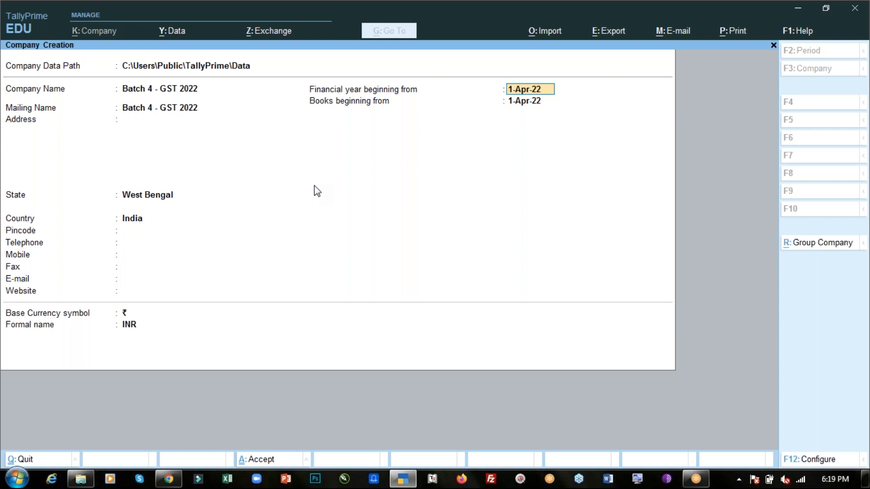
{"action": "key", "text": "ctrl"}
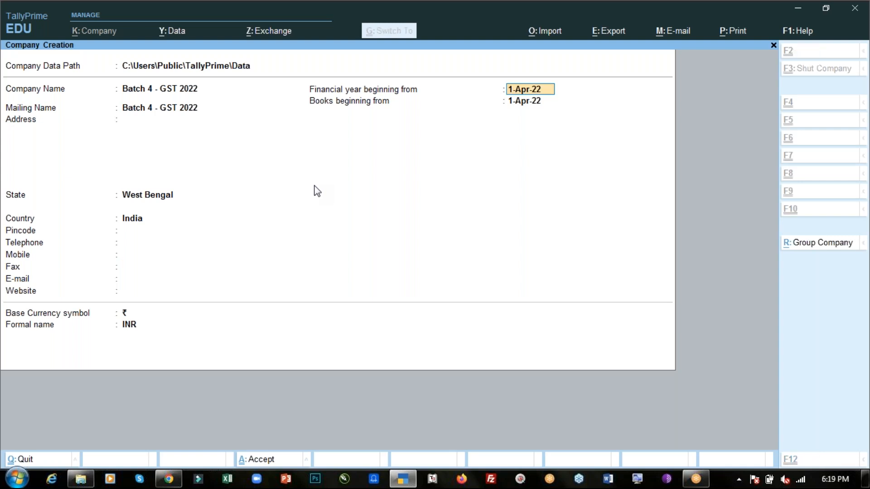
{"action": "key", "text": "ctrl+a"}
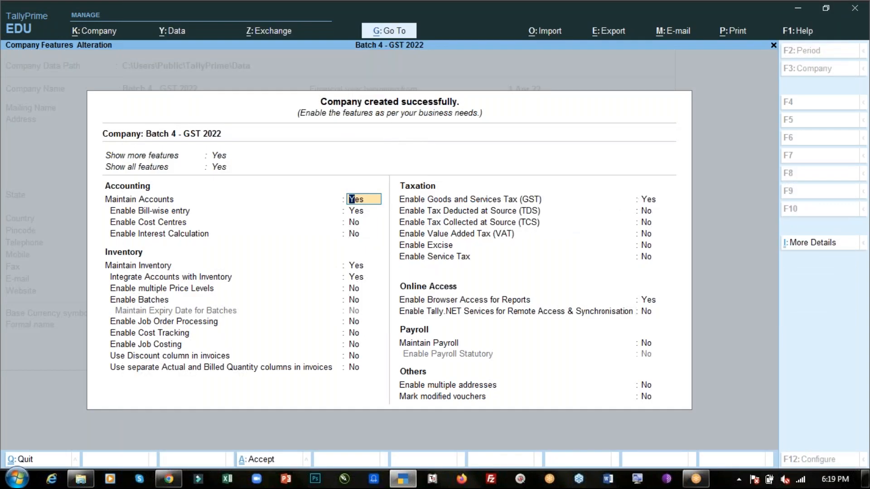
Step: Open the company's GST details and accept West Bengal, Regular registration, No for Assessee of Other Territory, and GST applicable from 1-Apr-22
{"action": "left_click", "coordinate": [646, 199]}
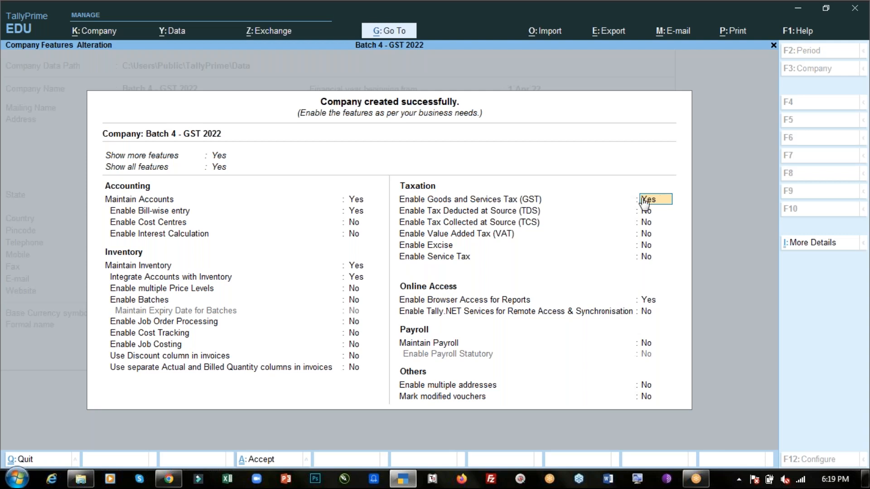
{"action": "left_click", "coordinate": [665, 205]}
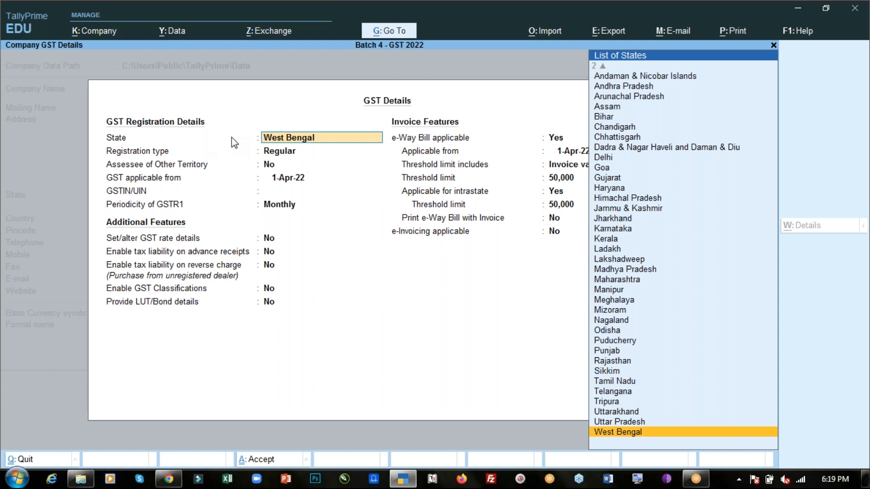
{"action": "key", "text": "Return"}
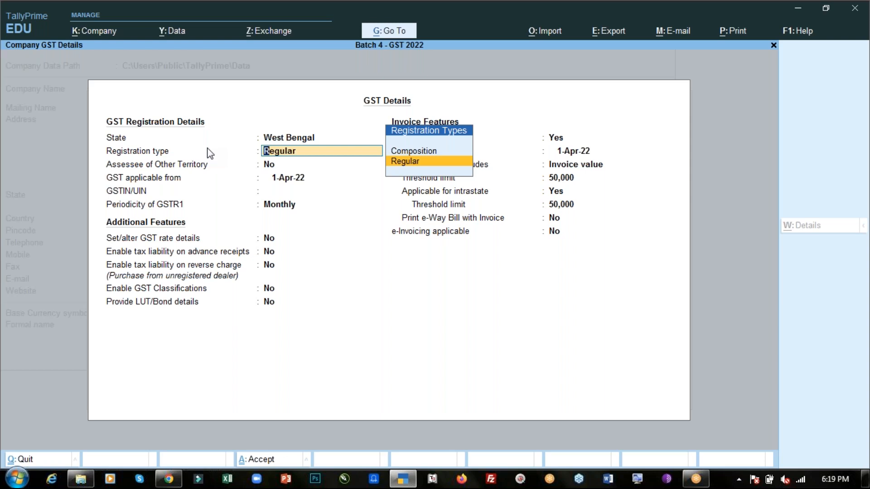
{"action": "key", "text": "alt+Tab"}
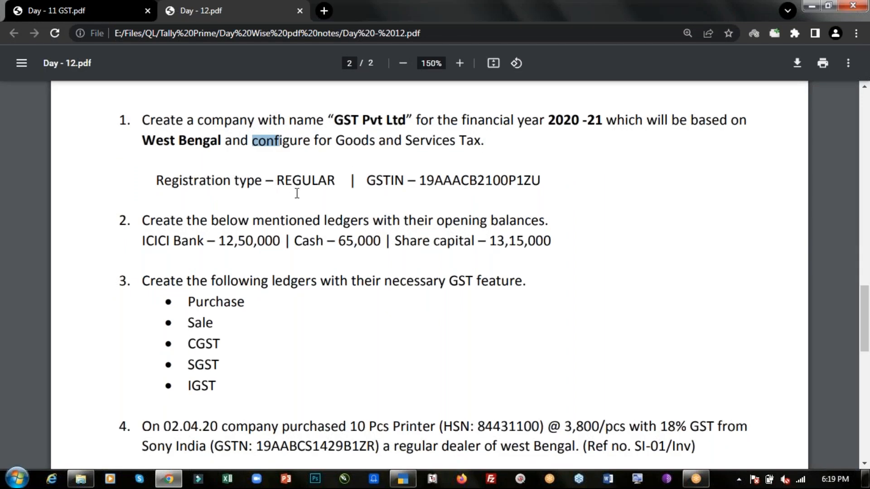
{"action": "key", "text": "alt+Tab"}
{"action": "key", "text": "Return"}
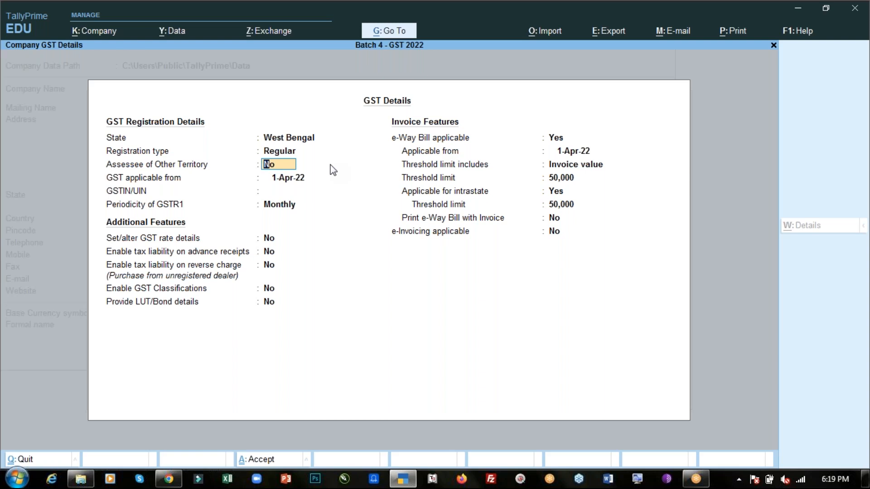
{"action": "key", "text": "Return"}
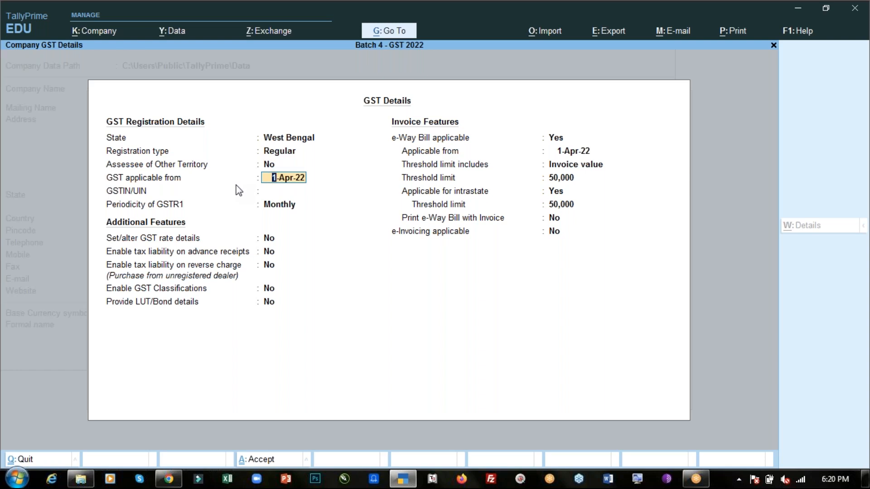
{"action": "key", "text": "Return"}
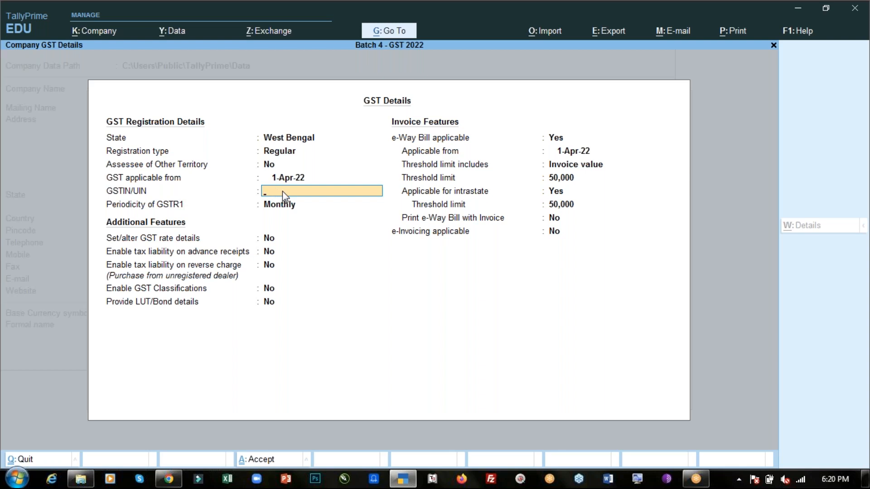
Step: Copy the company's GSTIN from the exercise PDF into the GSTIN/UIN field and keep the GSTR1 periodicity Monthly
{"action": "key", "text": "alt+Tab"}
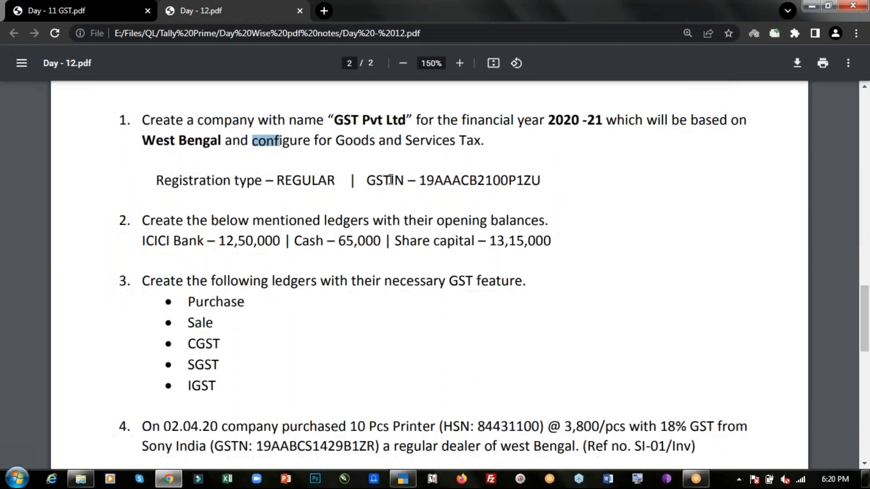
{"action": "double_click", "coordinate": [454, 181]}
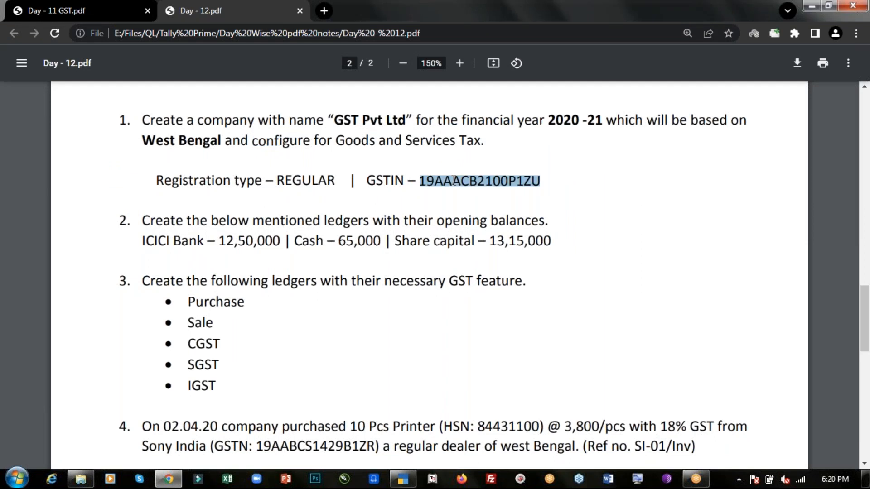
{"action": "key", "text": "ctrl+c"}
{"action": "key", "text": "alt+Tab"}
{"action": "key", "text": "ctrl+v"}
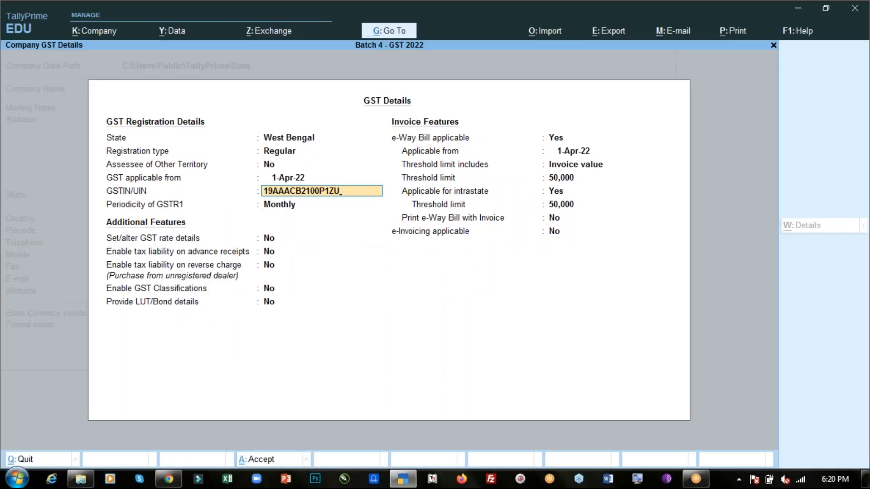
{"action": "key", "text": "Return"}
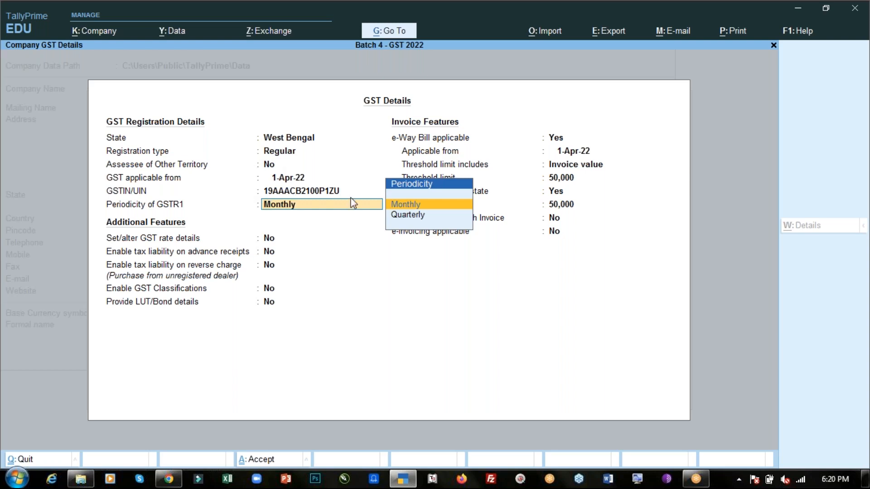
{"action": "key", "text": "Return"}
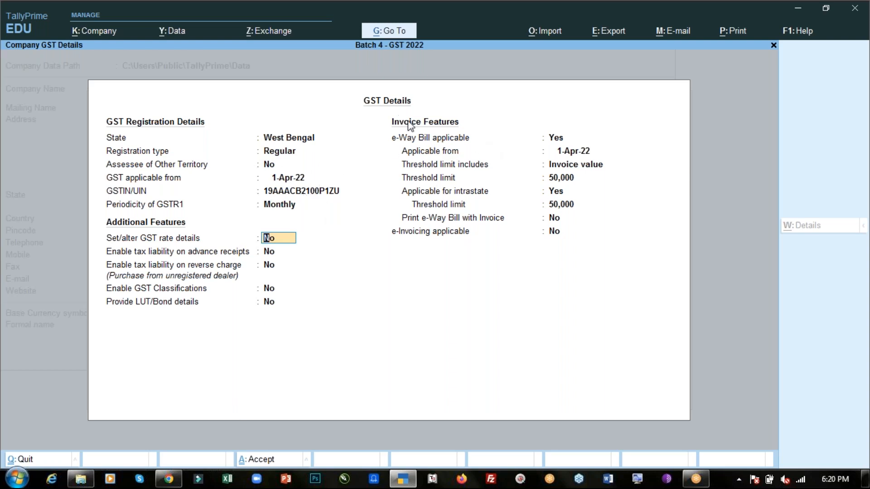
Step: Check the e-Way Bill applicability and both threshold limits, then accept the company's GST details
{"action": "left_click", "coordinate": [555, 139]}
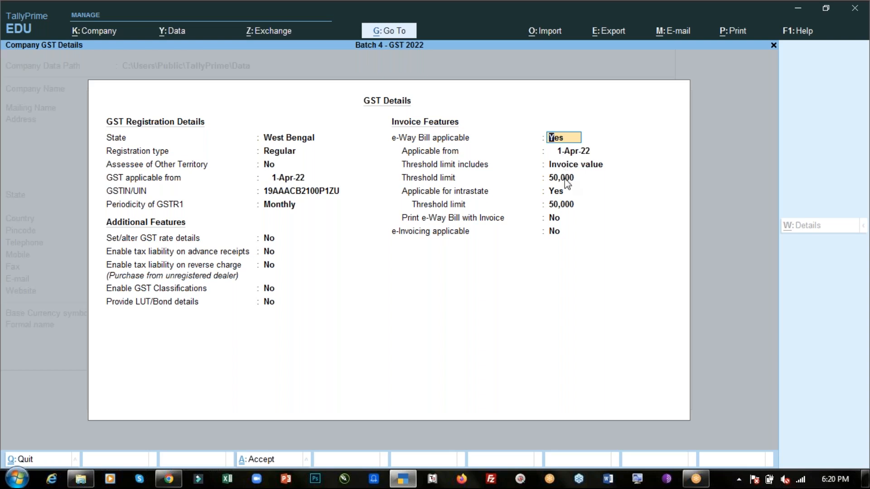
{"action": "left_click", "coordinate": [562, 204]}
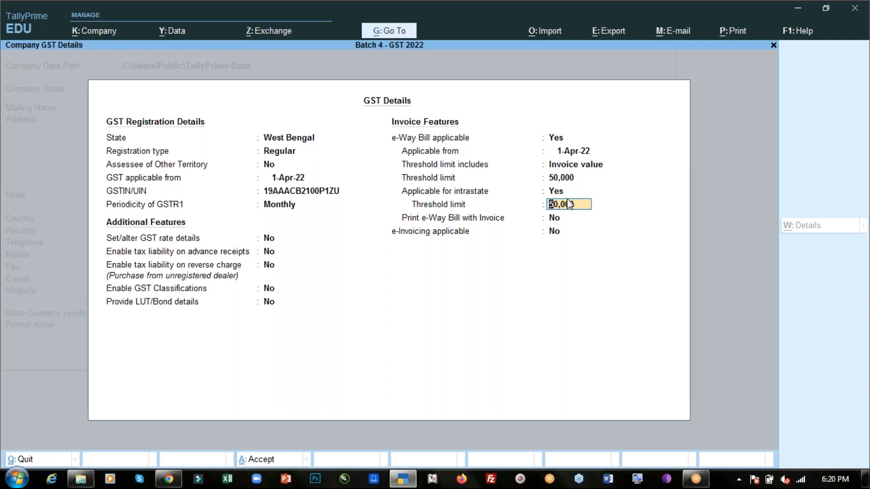
{"action": "left_click", "coordinate": [569, 179]}
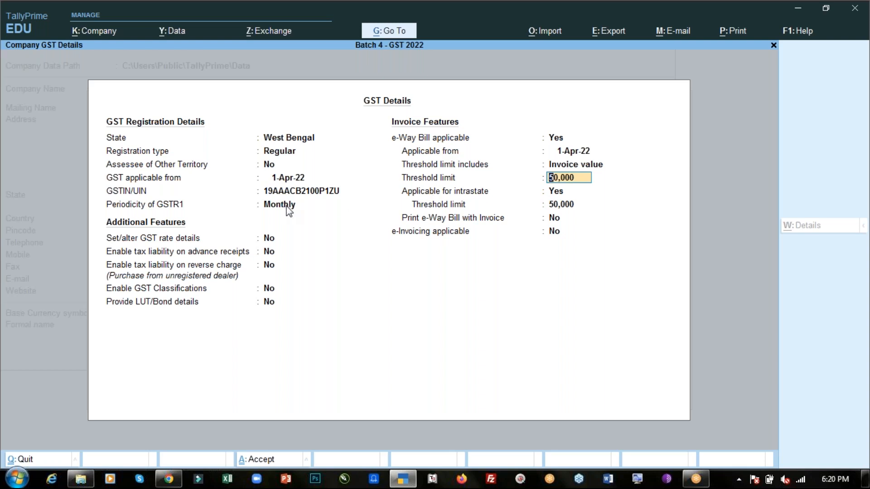
{"action": "left_click", "coordinate": [324, 194]}
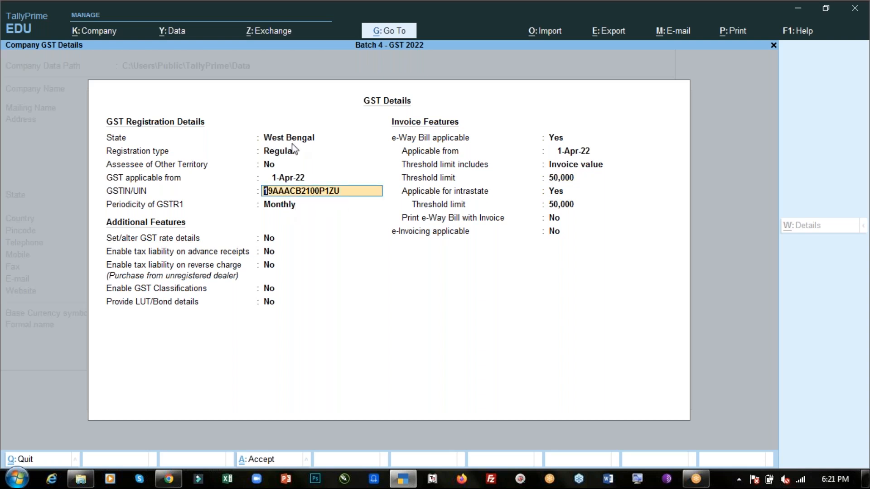
{"action": "key", "text": "ctrl+a"}
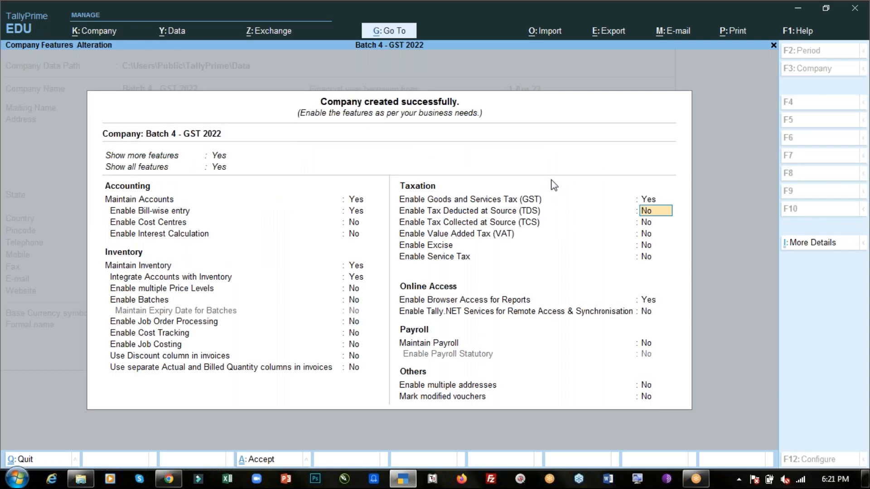
Step: Reopen the company's GST details and review the registration fields from State through Periodicity of GSTR1
{"action": "key", "text": "Up"}
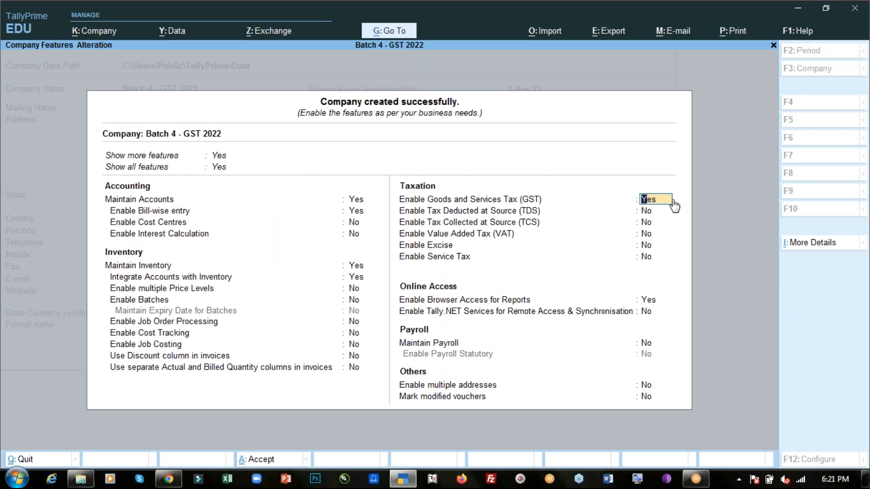
{"action": "key", "text": "Return"}
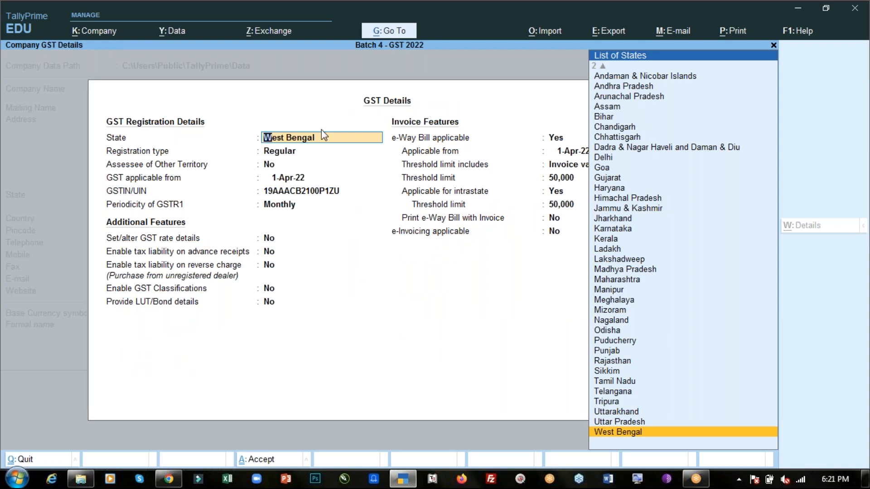
{"action": "key", "text": "Return"}
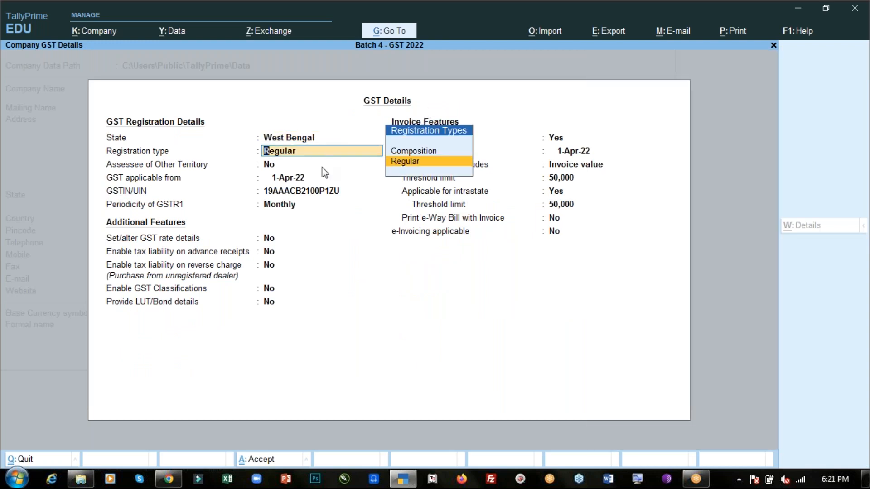
{"action": "key", "text": "Return"}
{"action": "key", "text": "Return"}
{"action": "key", "text": "Return"}
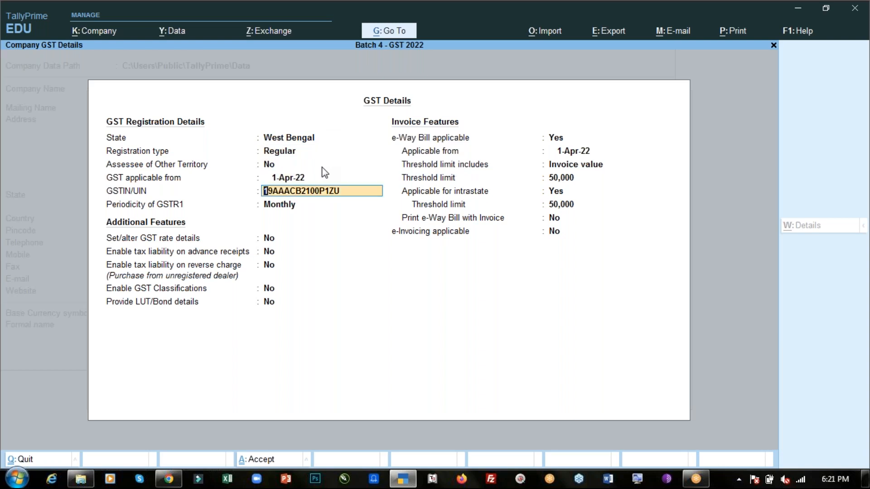
{"action": "key", "text": "Return"}
{"action": "key", "text": "Return"}
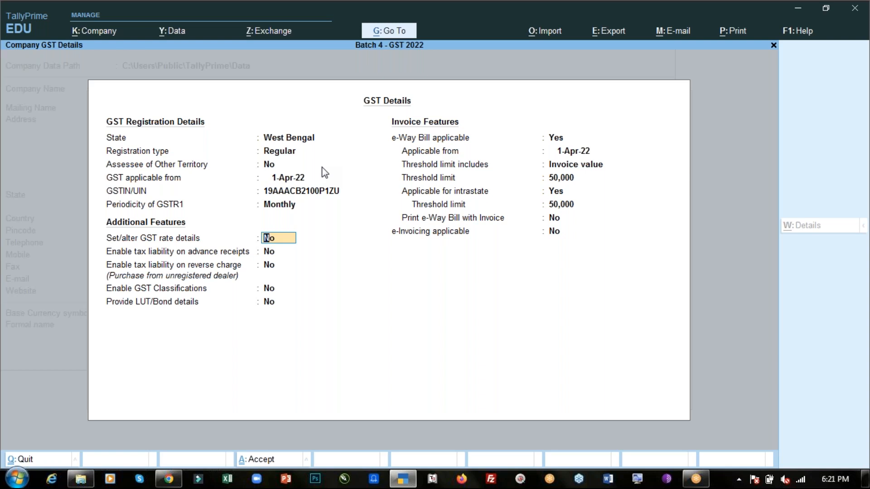
Step: Accept the GST details with the additional features left at No and save the company features
{"action": "key", "text": "alt+Tab"}
{"action": "left_click", "coordinate": [644, 28]}
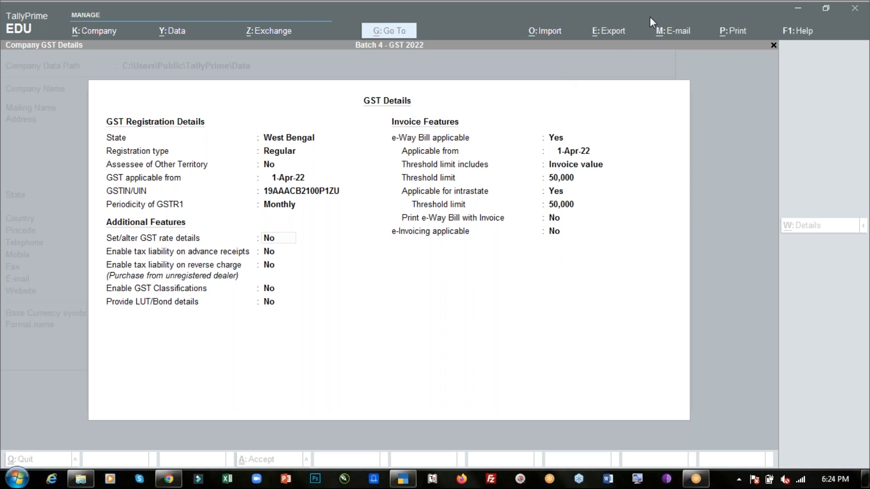
{"action": "left_click", "coordinate": [294, 339]}
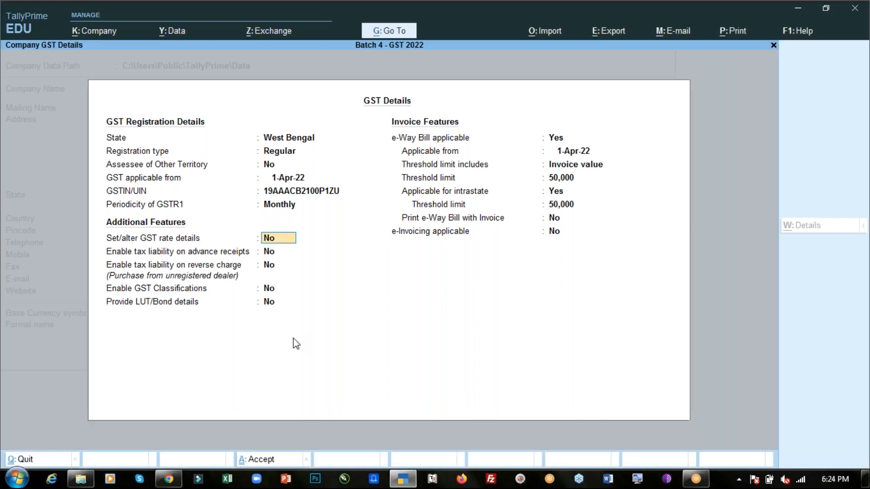
{"action": "key", "text": "ctrl+a"}
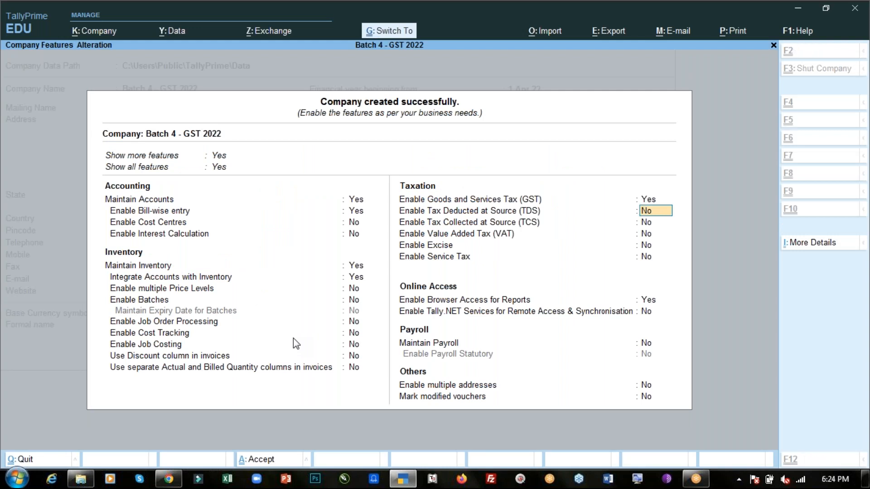
{"action": "key", "text": "ctrl+a"}
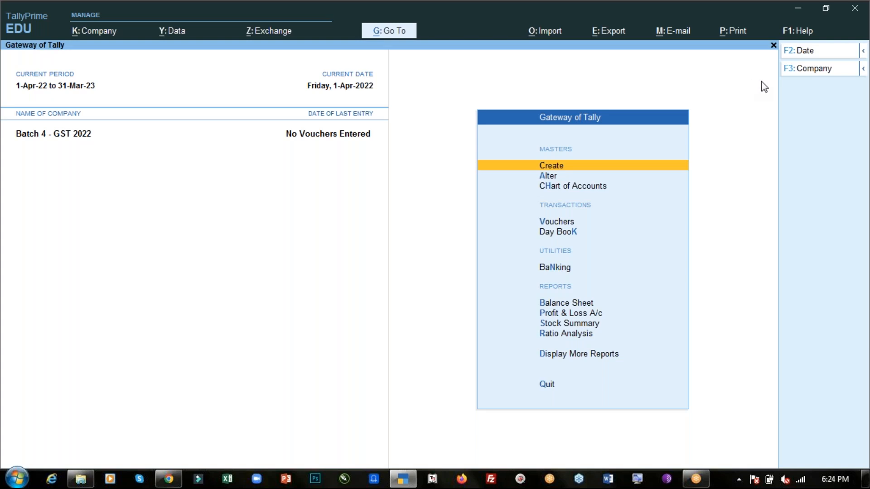
{"action": "left_click", "coordinate": [776, 82]}
Step: Start a new ledger and name it ICICI Bank, copying the name from the exercise PDF
{"action": "key", "text": "alt+Tab"}
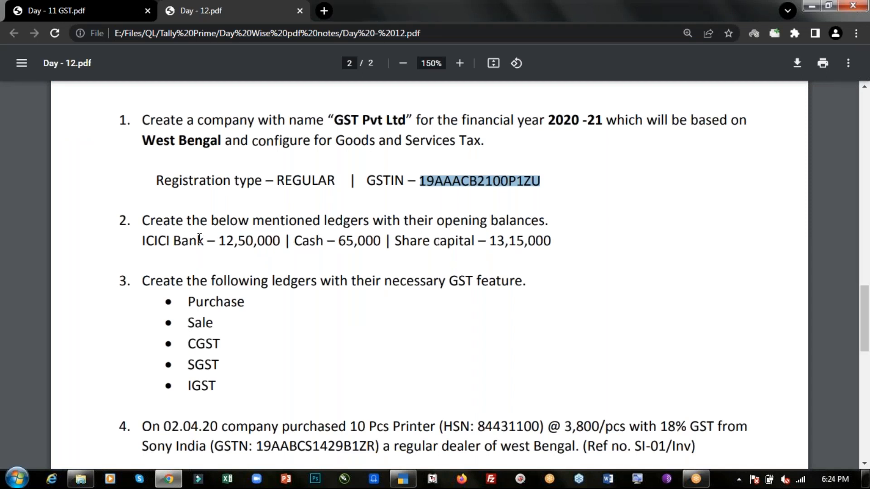
{"action": "left_click_drag", "start_coordinate": [205, 241], "coordinate": [133, 241]}
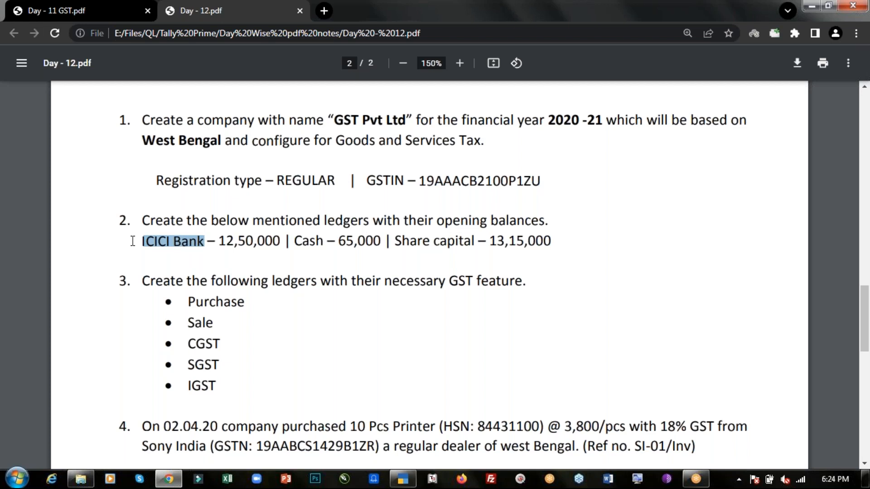
{"action": "key", "text": "alt+Tab"}
{"action": "key", "text": "Return"}
{"action": "key", "text": "Down"}
{"action": "key", "text": "Return"}
{"action": "key", "text": "ctrl+v"}
{"action": "key", "text": "Return"}
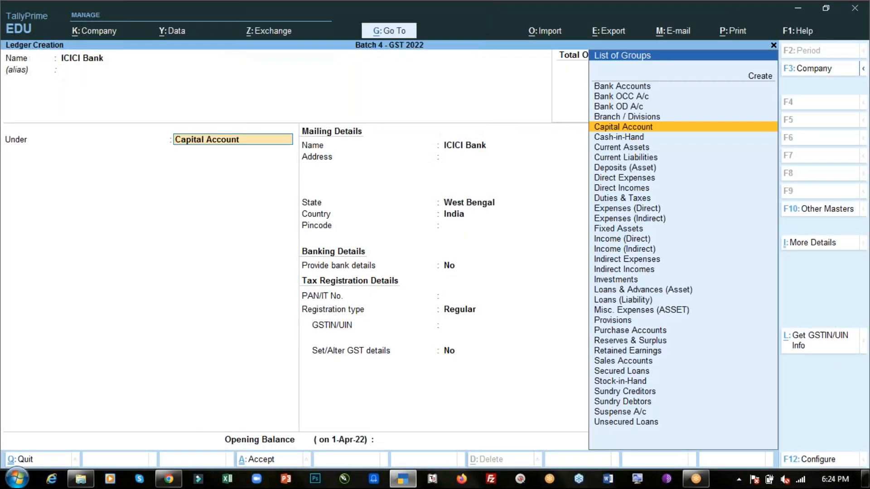
Step: Place the ICICI Bank ledger under Bank Accounts and keep the default bank, mailing and tax details
{"action": "type", "text": "Bank"}
{"action": "key", "text": "Return"}
{"action": "key", "text": "Return"}
{"action": "key", "text": "Return"}
{"action": "key", "text": "Return"}
{"action": "key", "text": "Return"}
{"action": "key", "text": "Return"}
{"action": "key", "text": "Return"}
{"action": "key", "text": "Return"}
{"action": "key", "text": "Return"}
{"action": "key", "text": "Return"}
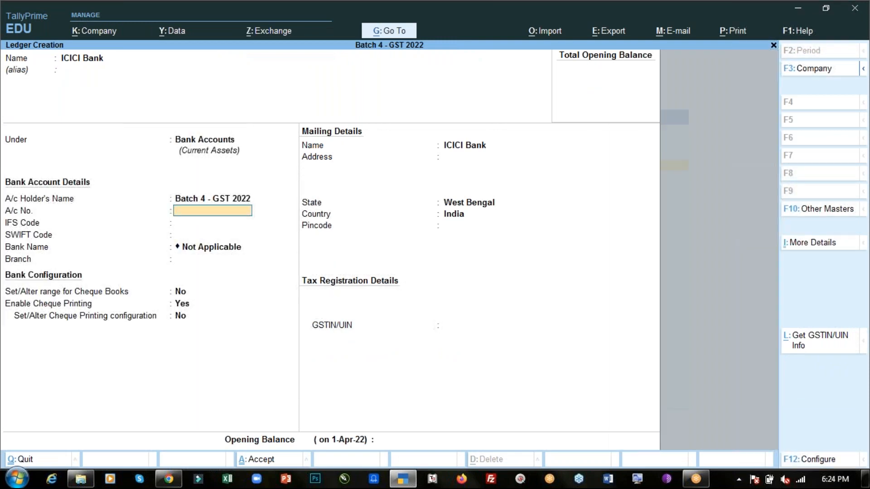
{"action": "key", "text": "Return"}
{"action": "key", "text": "Return"}
{"action": "key", "text": "Return"}
{"action": "key", "text": "Return"}
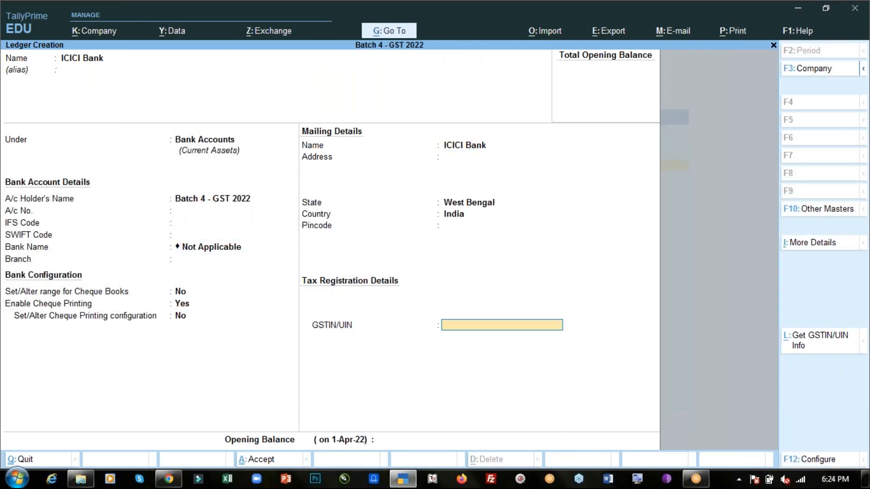
Step: Give the ICICI Bank ledger the exercise's opening balance of 12,50,000 Dr and save it
{"action": "key", "text": "alt+Tab"}
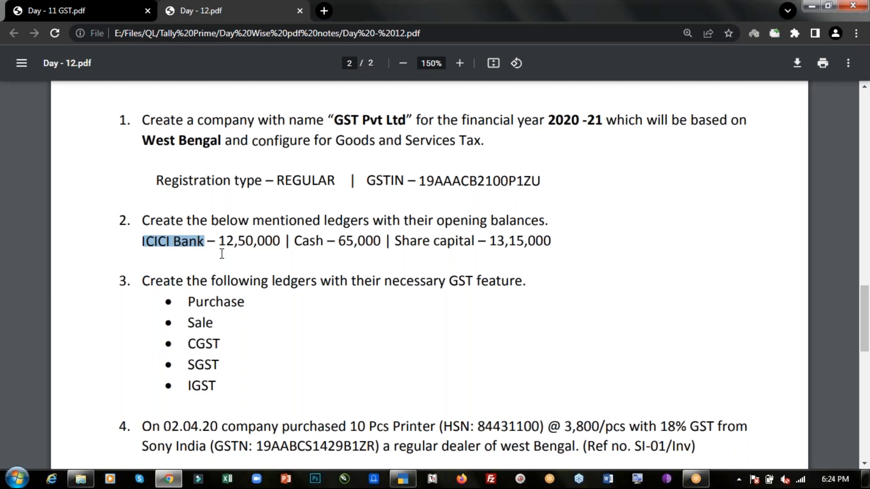
{"action": "key", "text": "alt+Tab"}
{"action": "type", "text": "1250000"}
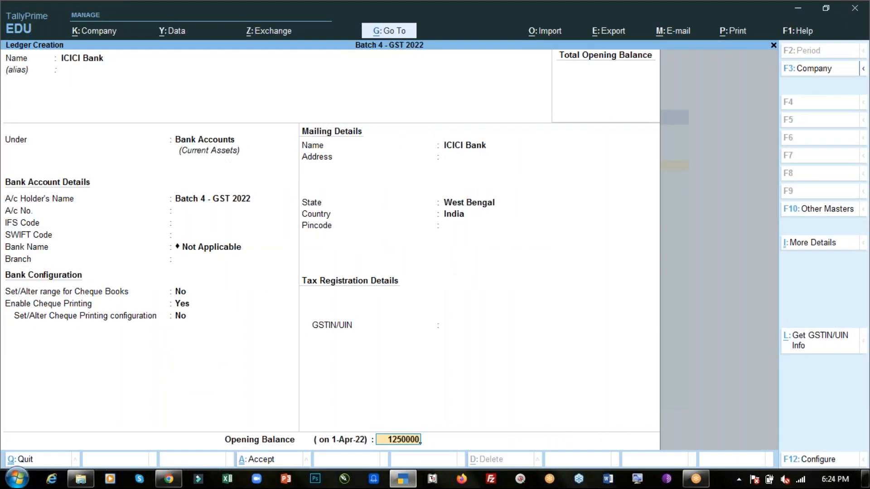
{"action": "key", "text": "Return"}
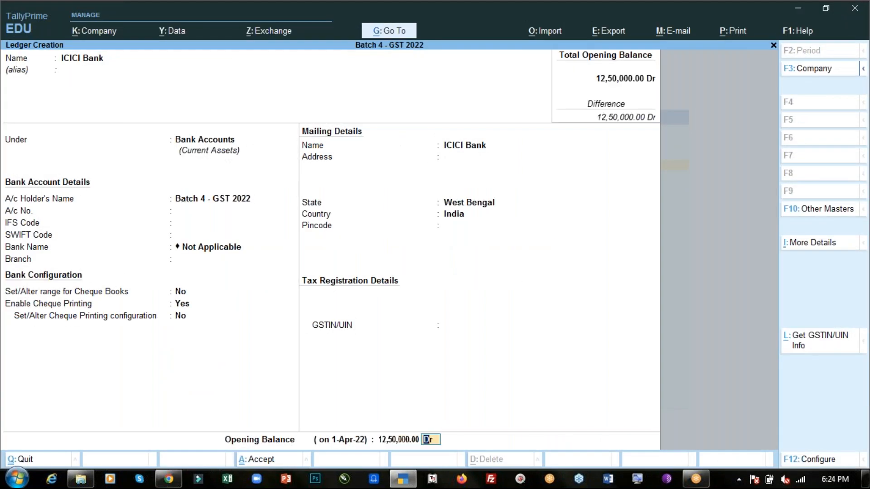
{"action": "key", "text": "Return"}
{"action": "key", "text": "Return"}
Step: Copy the name Share capital from the exercise PDF into the new ledger's name, without an alias
{"action": "key", "text": "alt+Tab"}
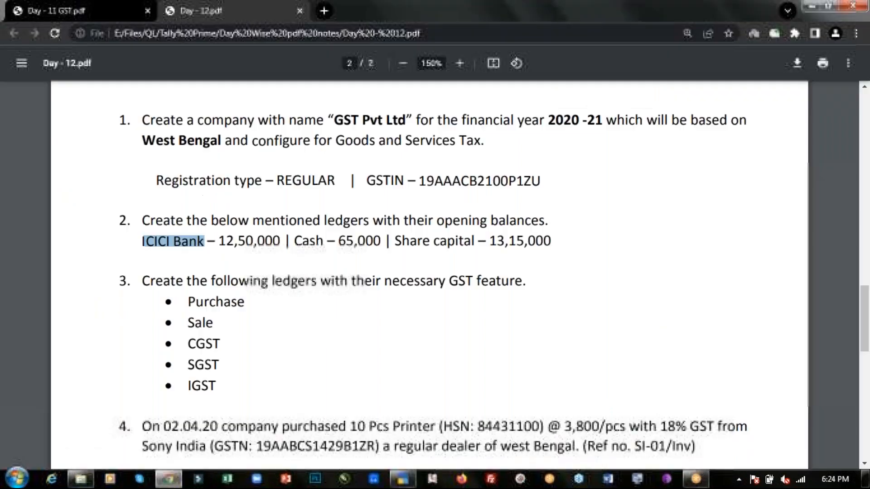
{"action": "left_click_drag", "start_coordinate": [397, 240], "coordinate": [477, 242]}
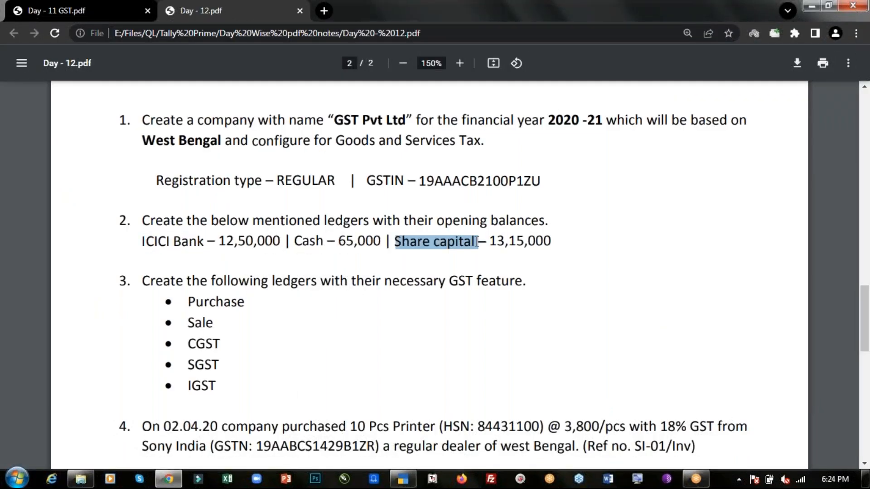
{"action": "key", "text": "ctrl+c"}
{"action": "key", "text": "alt+Tab"}
{"action": "key", "text": "ctrl+alt+v"}
{"action": "key", "text": "Return"}
{"action": "key", "text": "Return"}
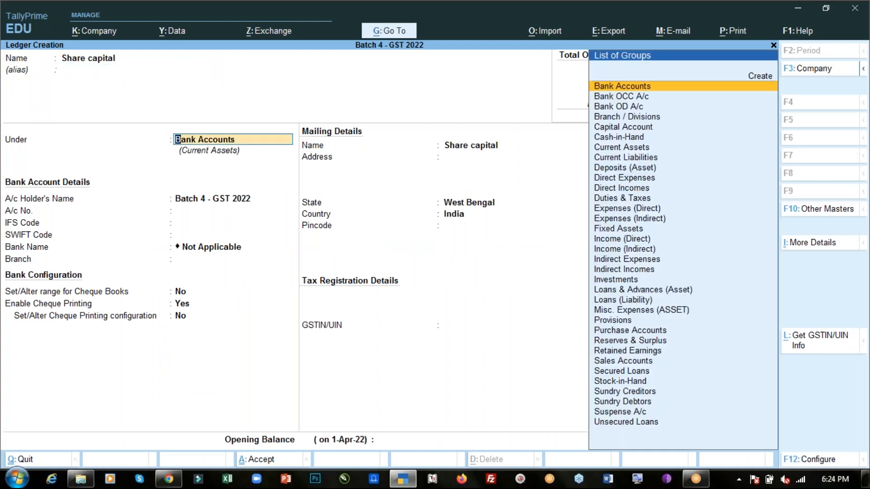
Step: Place the Share capital ledger under Capital Account and keep its default mailing, banking and tax details
{"action": "type", "text": "Capi"}
{"action": "key", "text": "Return"}
{"action": "key", "text": "Return"}
{"action": "key", "text": "Return"}
{"action": "key", "text": "Return"}
{"action": "key", "text": "Return"}
{"action": "key", "text": "Return"}
{"action": "key", "text": "Return"}
{"action": "key", "text": "Return"}
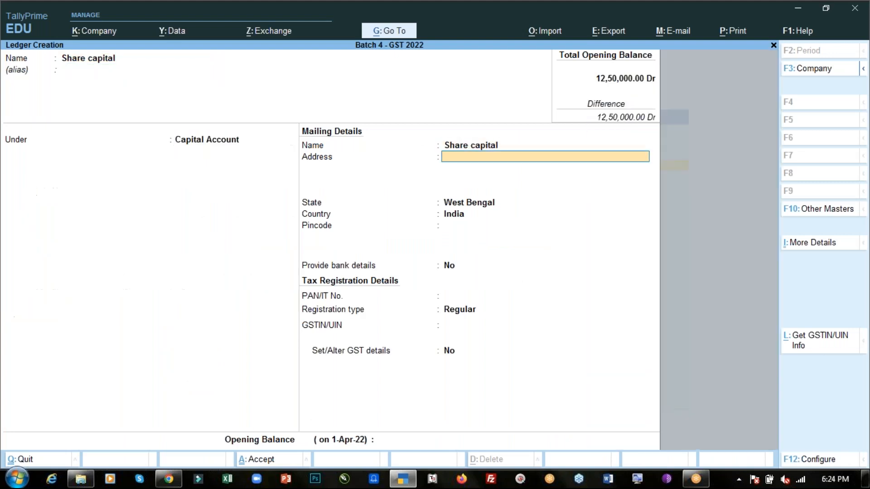
{"action": "key", "text": "Return"}
{"action": "key", "text": "Return"}
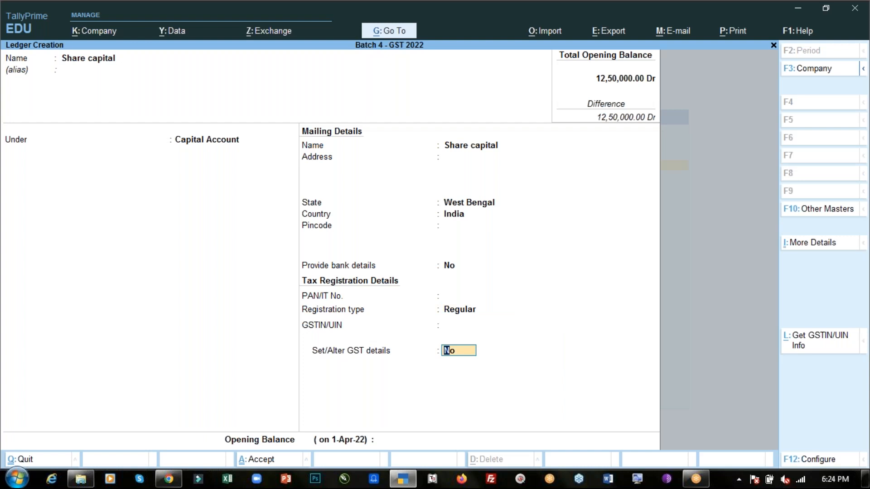
Step: Set the Share capital ledger's opening balance to 13,15,000 Cr, save it and leave ledger creation
{"action": "key", "text": "alt+Tab"}
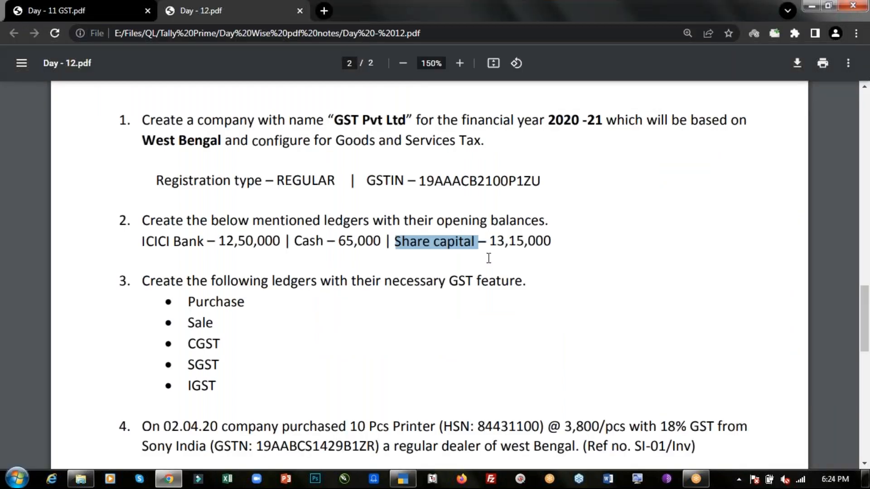
{"action": "key", "text": "alt+Tab"}
{"action": "type", "text": "1315000"}
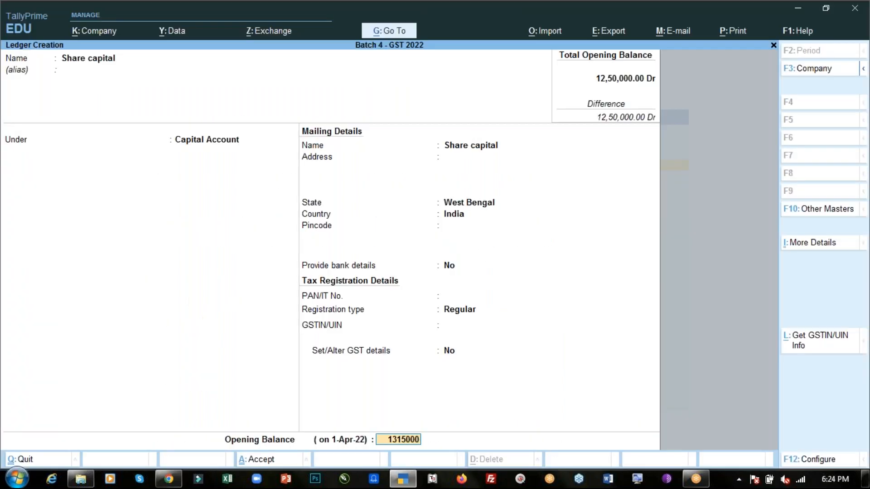
{"action": "key", "text": "Return"}
{"action": "key", "text": "alt+Tab"}
{"action": "key", "text": "alt+Tab"}
{"action": "key", "text": "Return"}
{"action": "key", "text": "Return"}
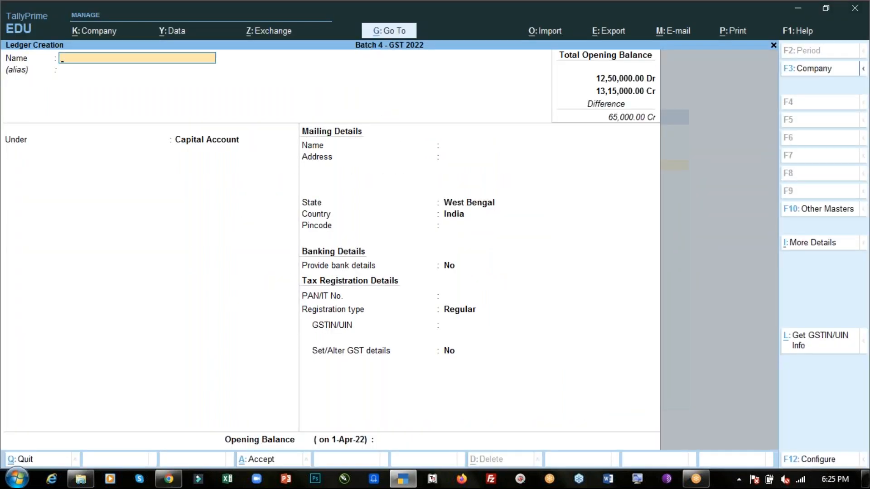
{"action": "key", "text": "Escape"}
{"action": "key", "text": "Escape"}
Step: Alter the existing Cash ledger to an opening balance of 65,000, save it and return to the Gateway of Tally
{"action": "key", "text": "Down"}
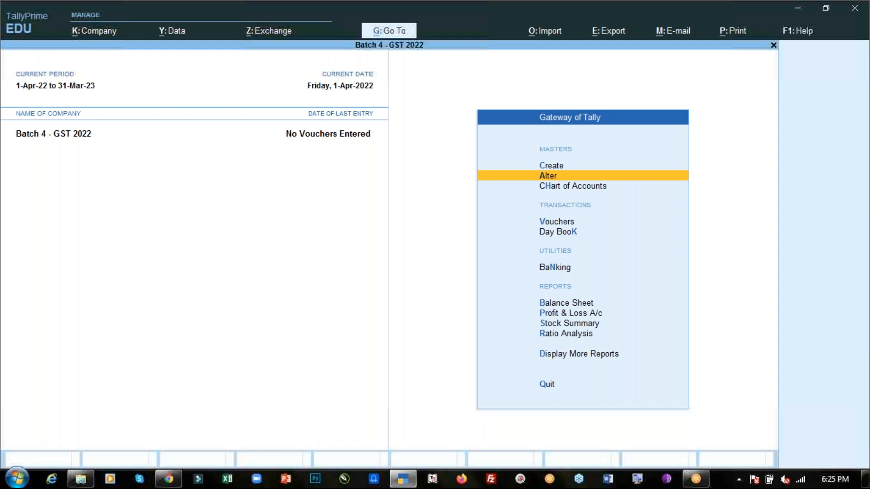
{"action": "key", "text": "Return"}
{"action": "key", "text": "Return"}
{"action": "key", "text": "Return"}
{"action": "key", "text": "Return"}
{"action": "key", "text": "Return"}
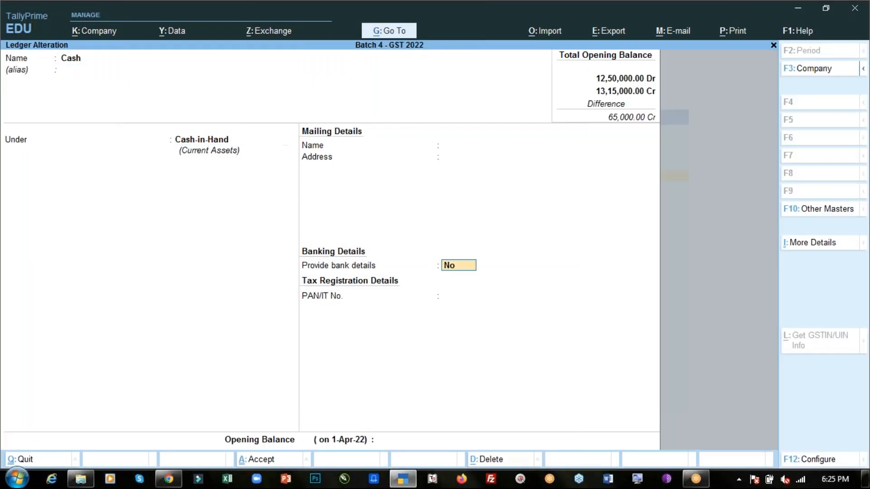
{"action": "key", "text": "alt+Tab"}
{"action": "key", "text": "alt+Tab"}
{"action": "type", "text": "65000"}
{"action": "key", "text": "Return"}
{"action": "key", "text": "Return"}
{"action": "key", "text": "Return"}
{"action": "key", "text": "Escape"}
{"action": "key", "text": "Escape"}
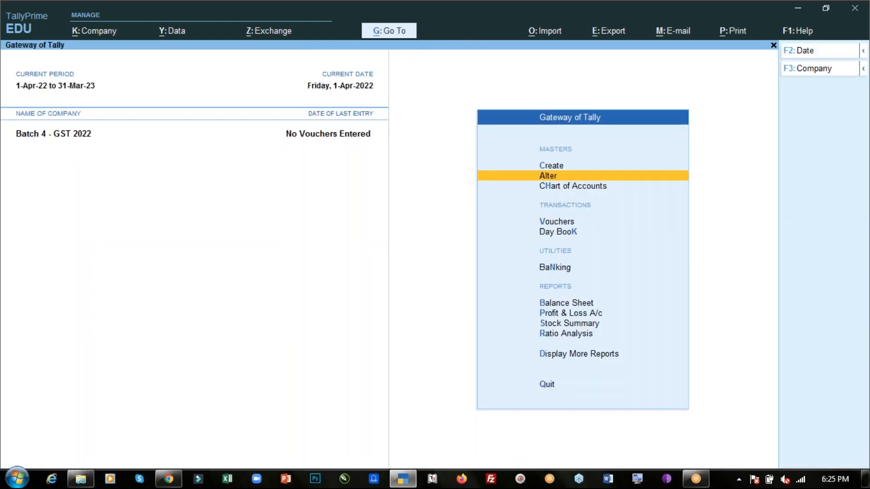
Step: Read item 3 of the exercise PDF for the ledgers that need GST features
{"action": "key", "text": "alt+Tab"}
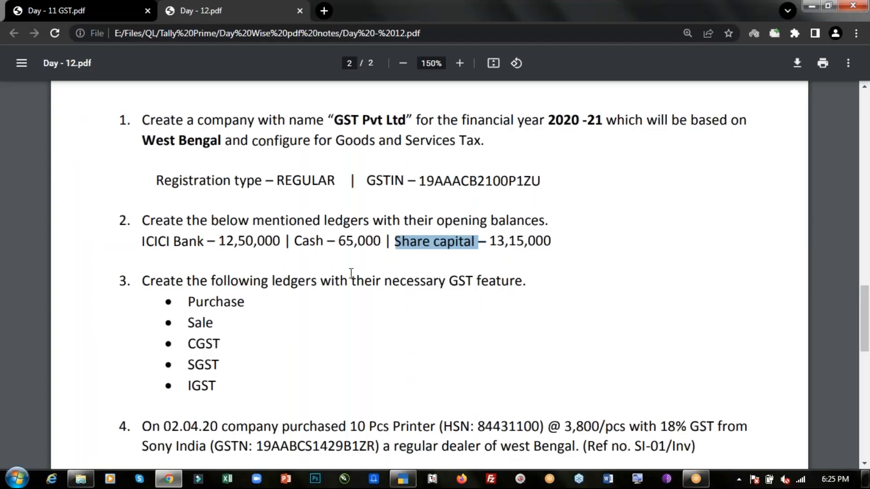
{"action": "scroll", "coordinate": [351, 273], "scroll_direction": "down", "scroll_amount": 2}
{"action": "left_click_drag", "start_coordinate": [215, 197], "coordinate": [340, 197]}
{"action": "left_click_drag", "start_coordinate": [397, 197], "coordinate": [474, 197]}
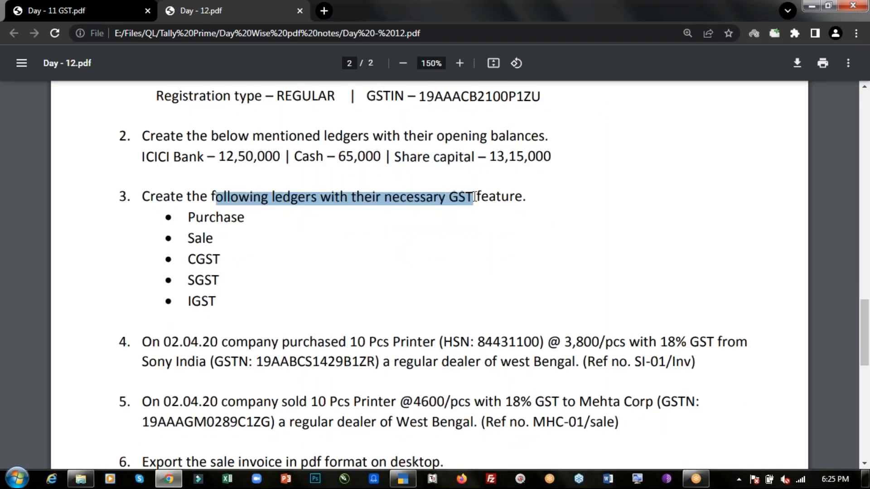
Step: Switch to TallyPrime and start a new ledger named Purchase under the Purchase Accounts group
{"action": "double_click", "coordinate": [203, 219]}
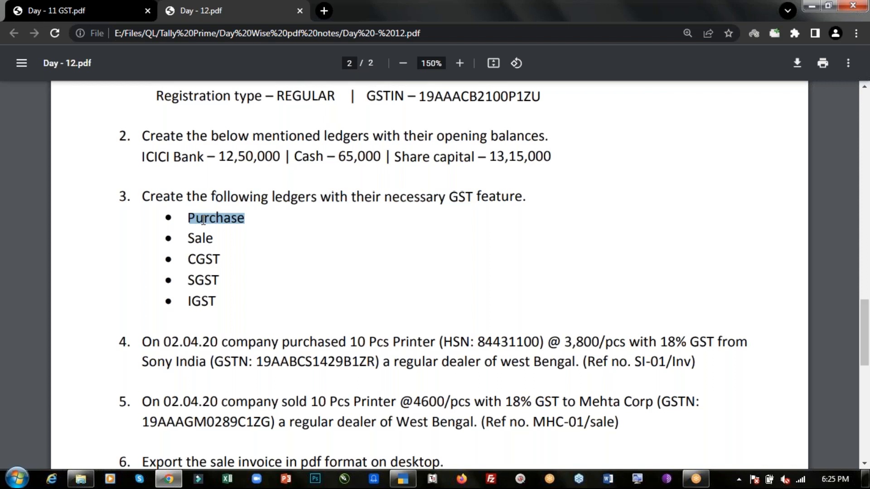
{"action": "key", "text": "alt+Tab"}
{"action": "key", "text": "Up"}
{"action": "key", "text": "Return"}
{"action": "key", "text": "Down"}
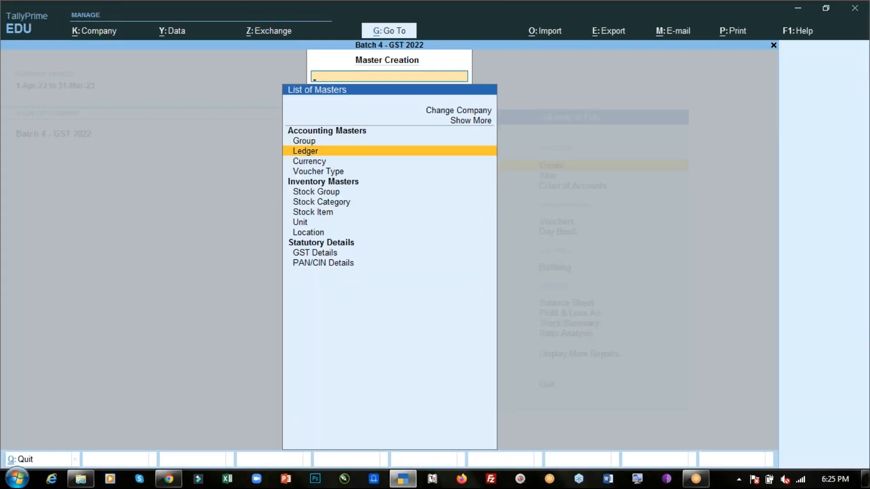
{"action": "key", "text": "Return"}
{"action": "type", "text": "Purchase"}
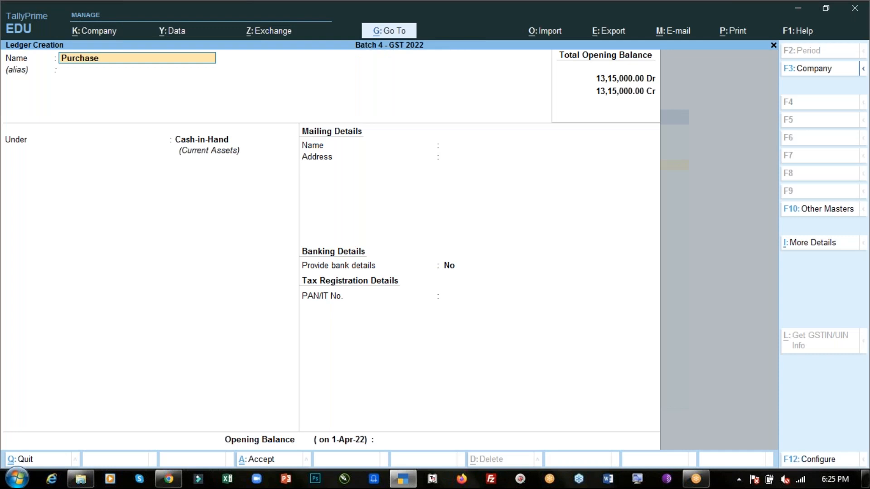
{"action": "key", "text": "Return"}
{"action": "type", "text": "Pur"}
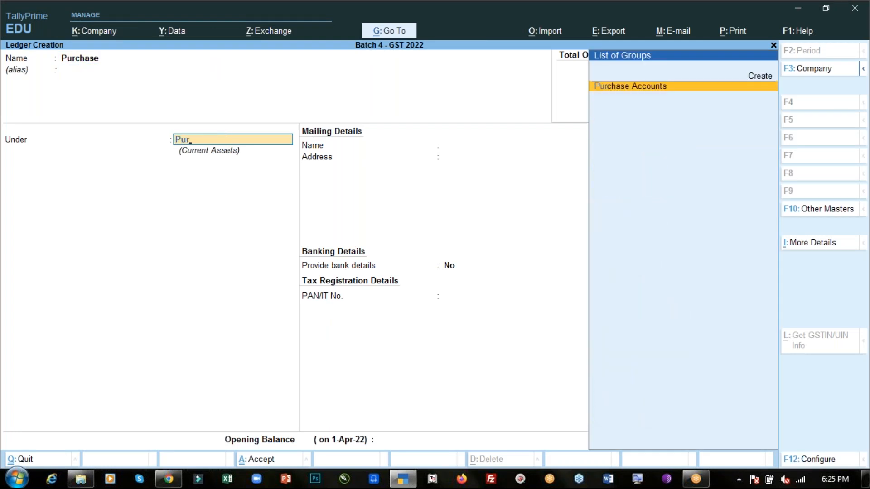
{"action": "key", "text": "Return"}
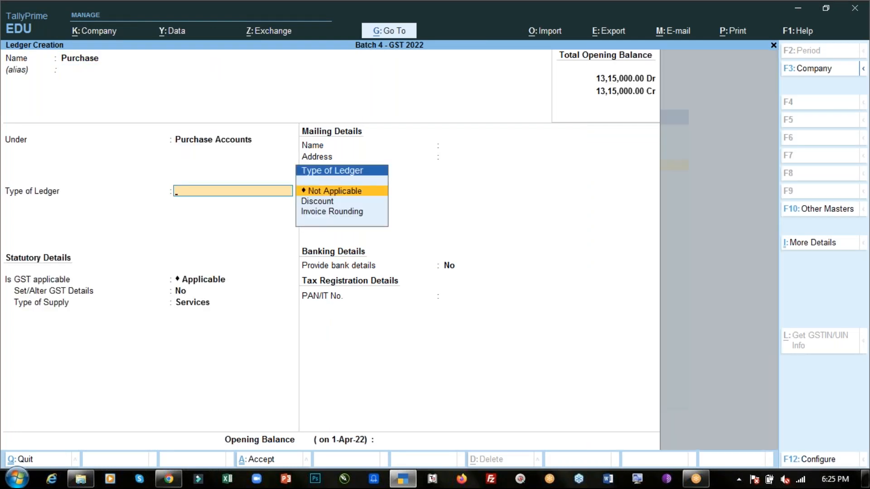
Step: Keep GST applicable on the Purchase ledger without setting GST details, choose Goods as its type of supply, and save it
{"action": "key", "text": "Return"}
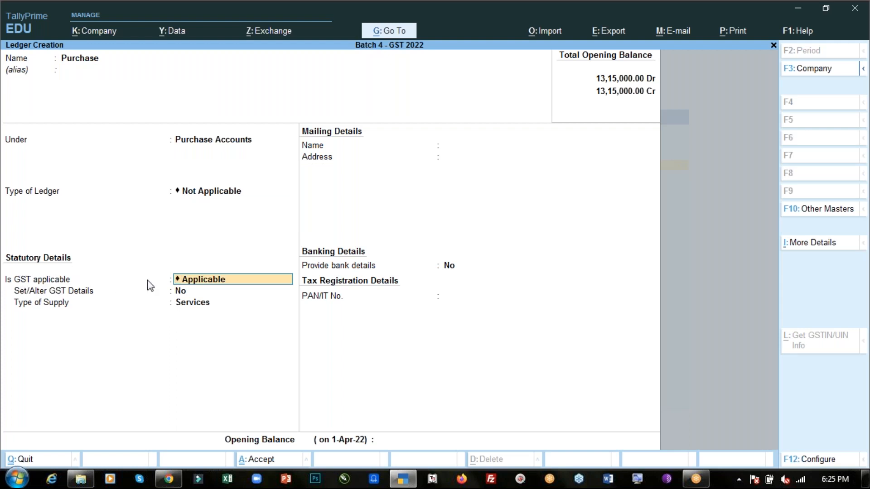
{"action": "key", "text": "Return"}
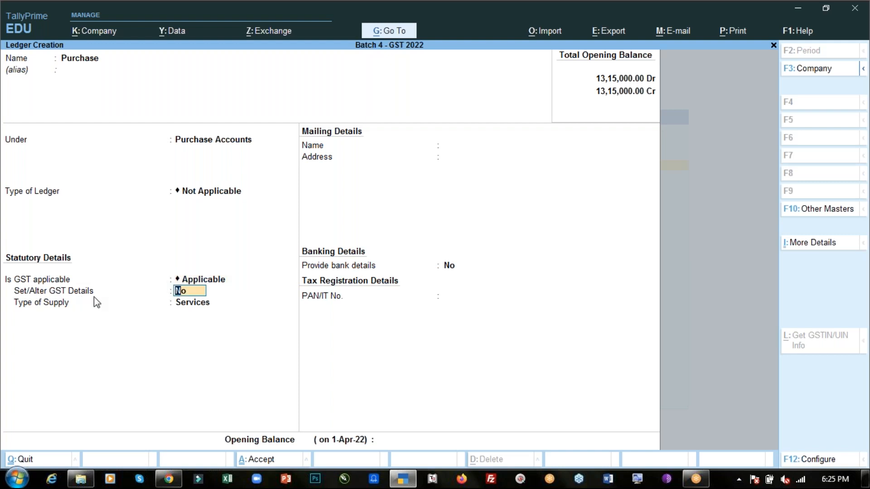
{"action": "key", "text": "Return"}
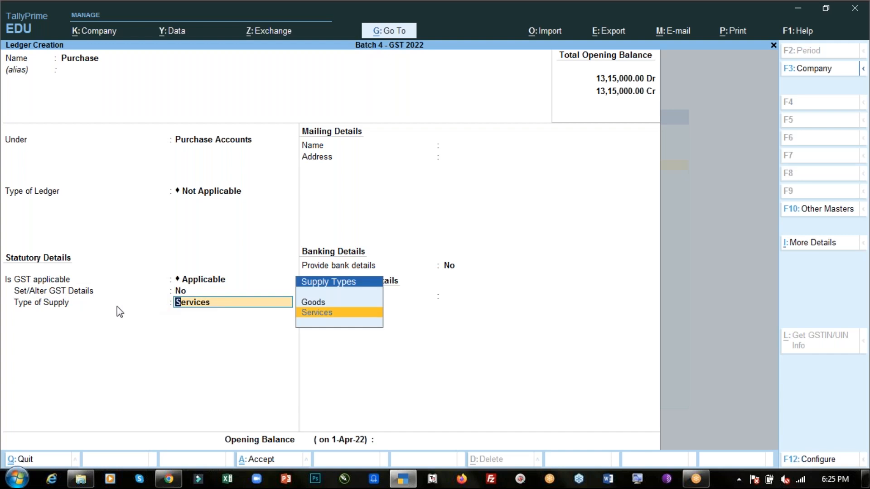
{"action": "key", "text": "Up"}
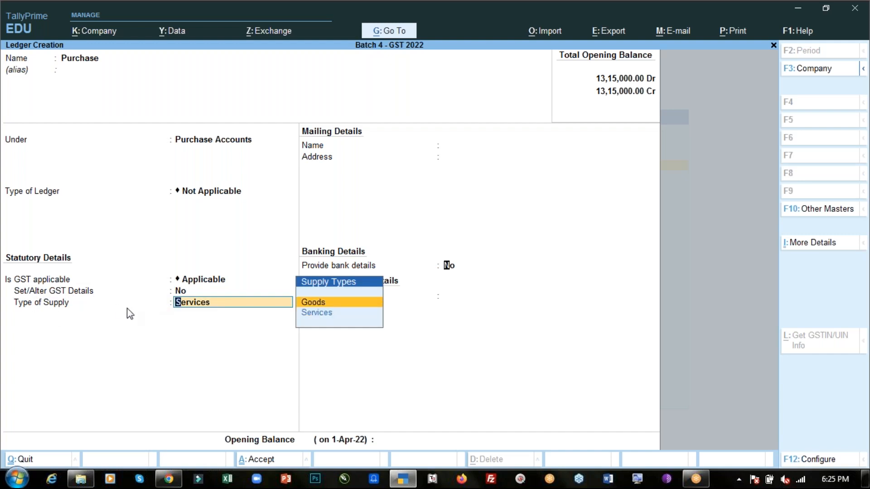
{"action": "key", "text": "Return"}
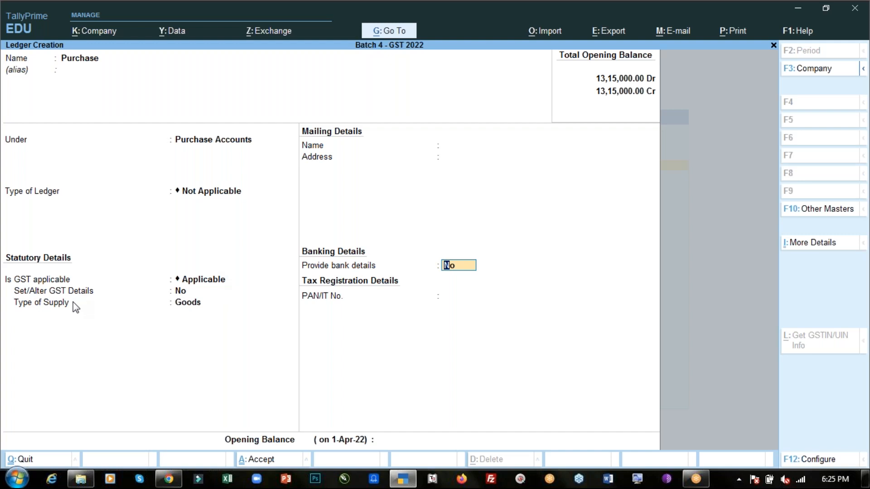
{"action": "key", "text": "BackSpace"}
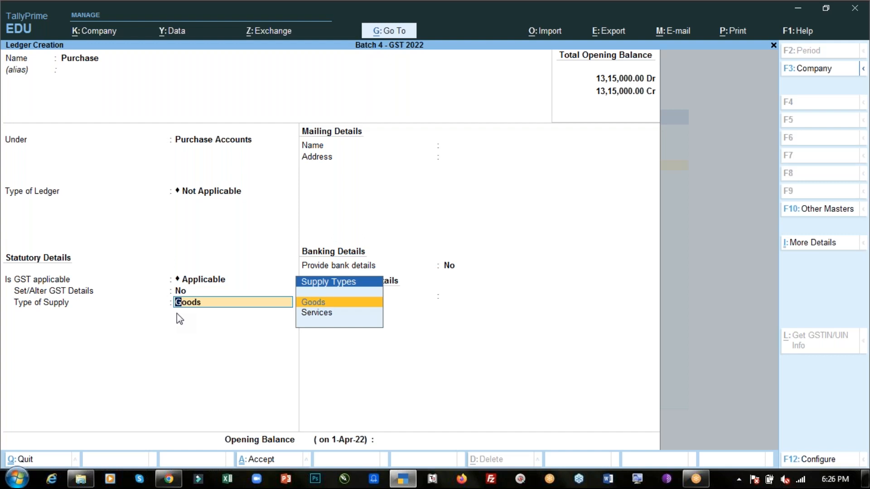
{"action": "key", "text": "Return"}
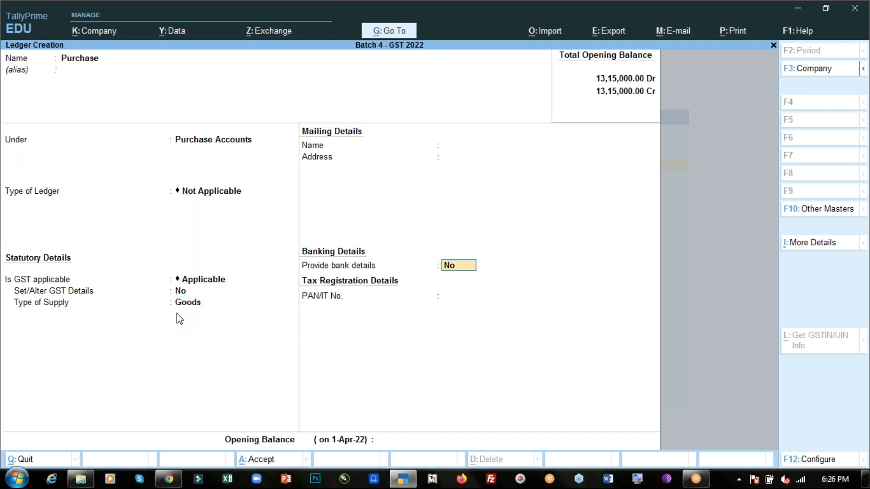
{"action": "key", "text": "ctrl+a"}
Step: Start a ledger named Sale under Sales Accounts with Not Applicable as its type of ledger
{"action": "type", "text": "Sale"}
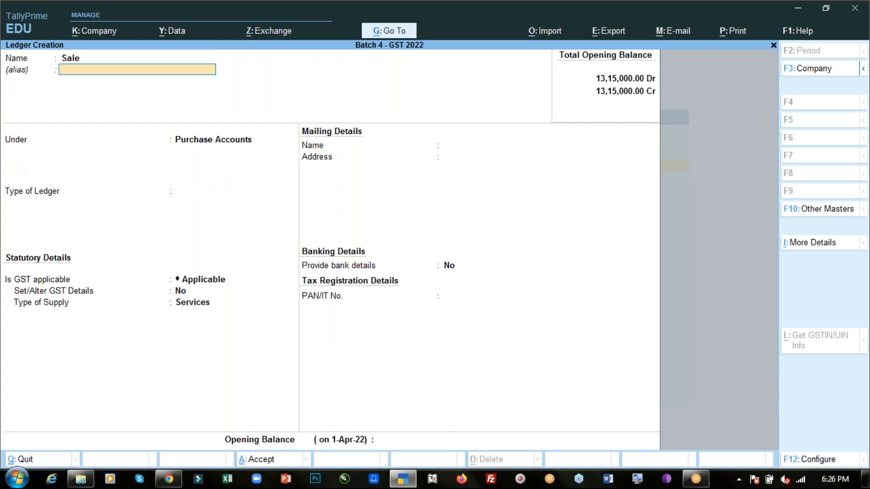
{"action": "key", "text": "Return"}
{"action": "type", "text": "Sal"}
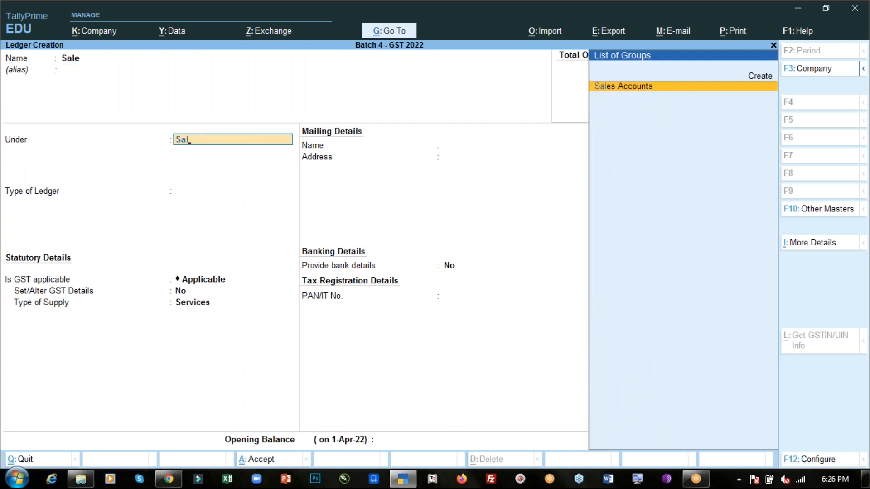
{"action": "key", "text": "Return"}
{"action": "key", "text": "Return"}
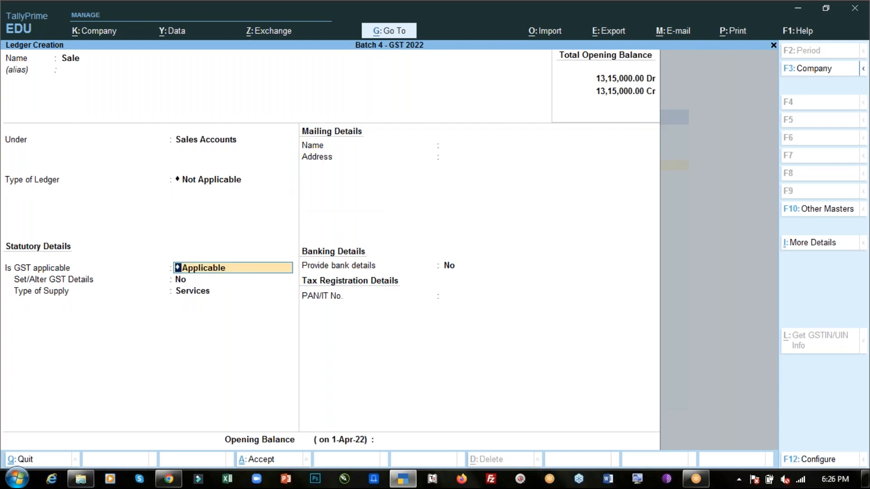
Step: Keep GST applicable on the Sale ledger, set its type of supply to Goods, and save it
{"action": "key", "text": "Return"}
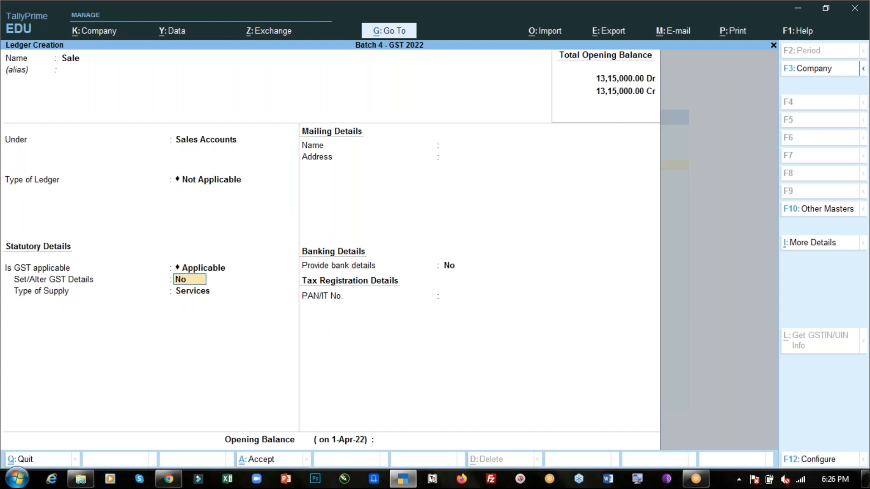
{"action": "key", "text": "Return"}
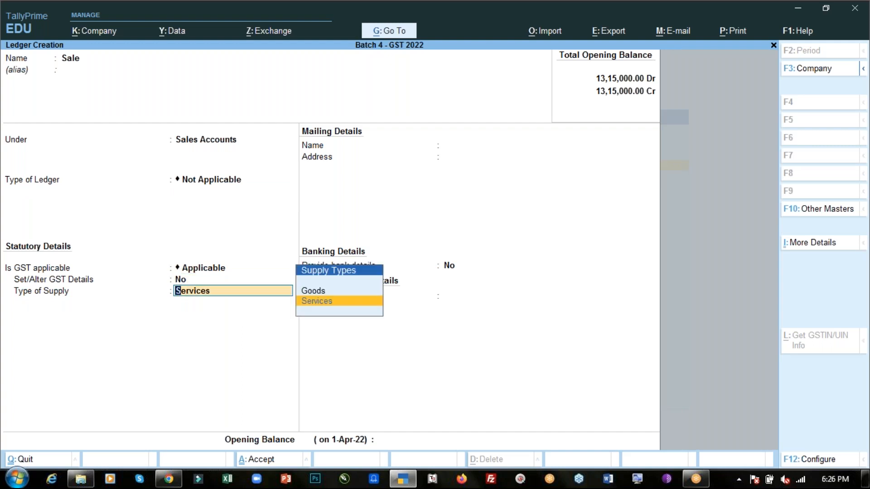
{"action": "key", "text": "Up"}
{"action": "key", "text": "Return"}
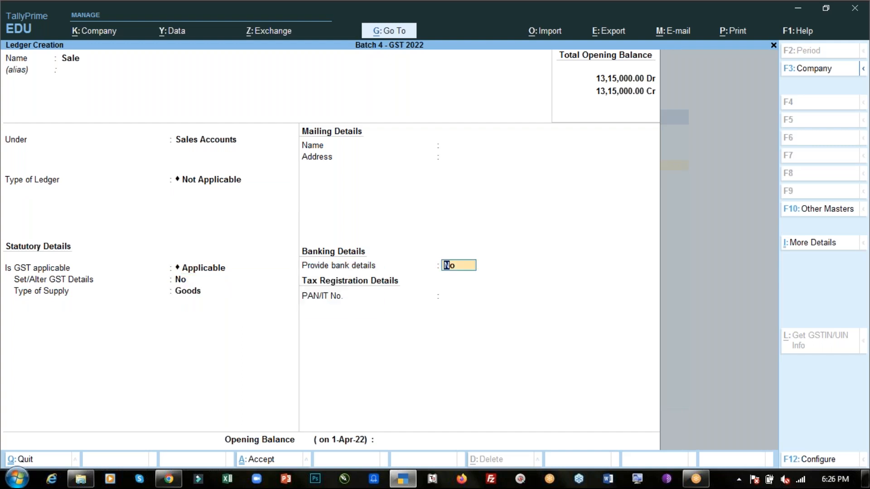
{"action": "key", "text": "ctrl"}
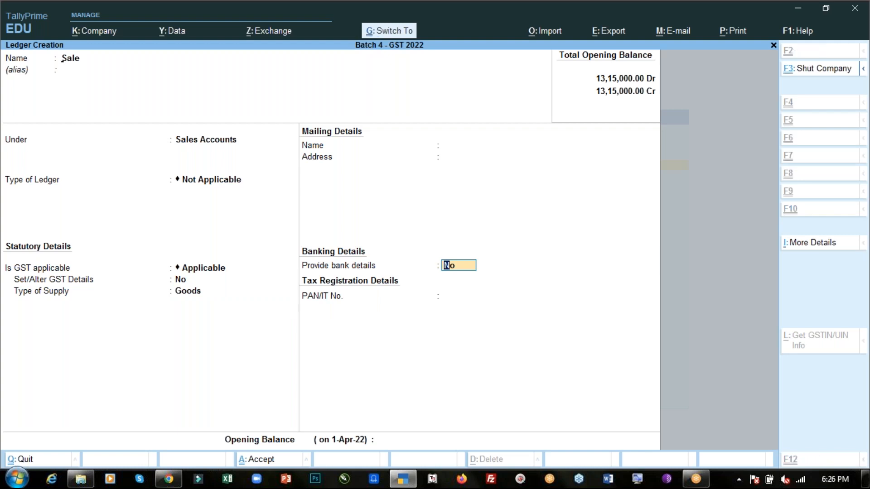
{"action": "key", "text": "ctrl+a"}
Step: Check the next ledger name in the exercise PDF and start a CGST ledger in TallyPrime under Duties & Taxes
{"action": "key", "text": "alt+Tab"}
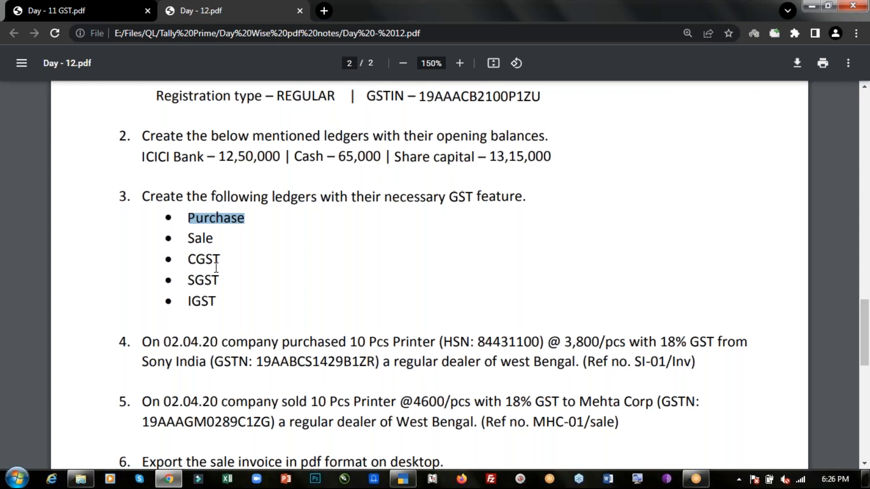
{"action": "key", "text": "alt+Tab"}
{"action": "type", "text": "CGS"}
{"action": "key", "text": "Return"}
{"action": "key", "text": "Return"}
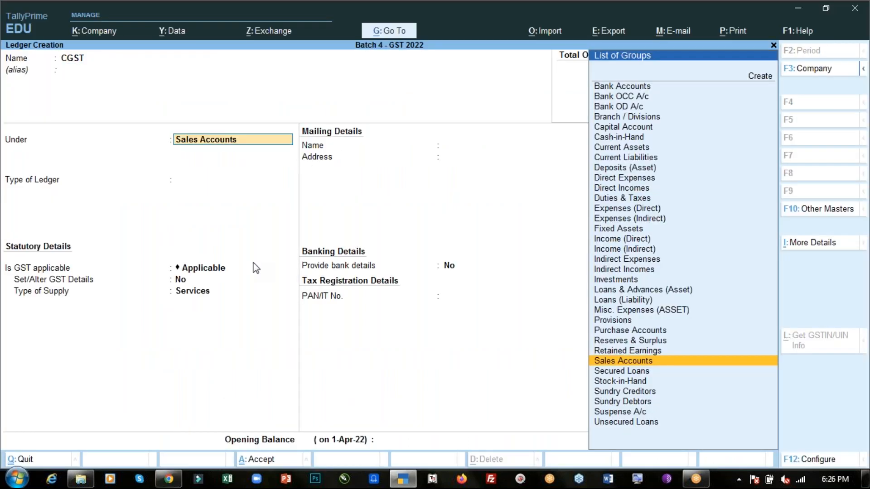
{"action": "type", "text": "Du"}
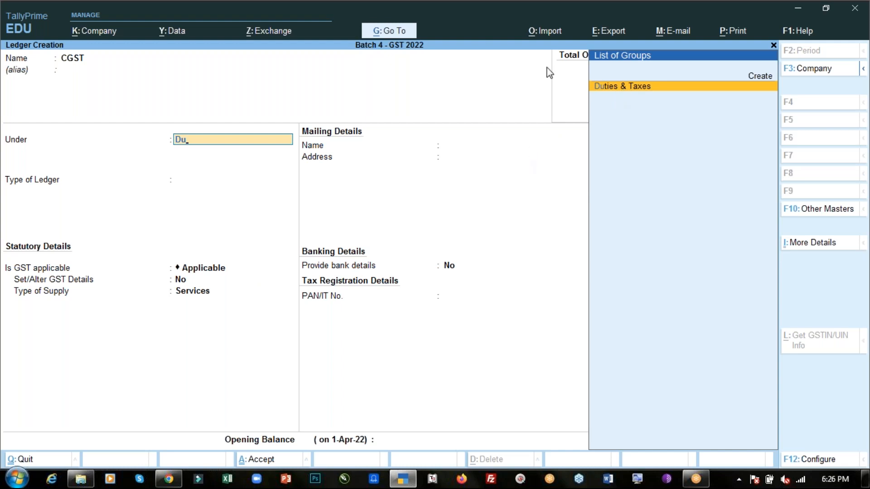
{"action": "key", "text": "Return"}
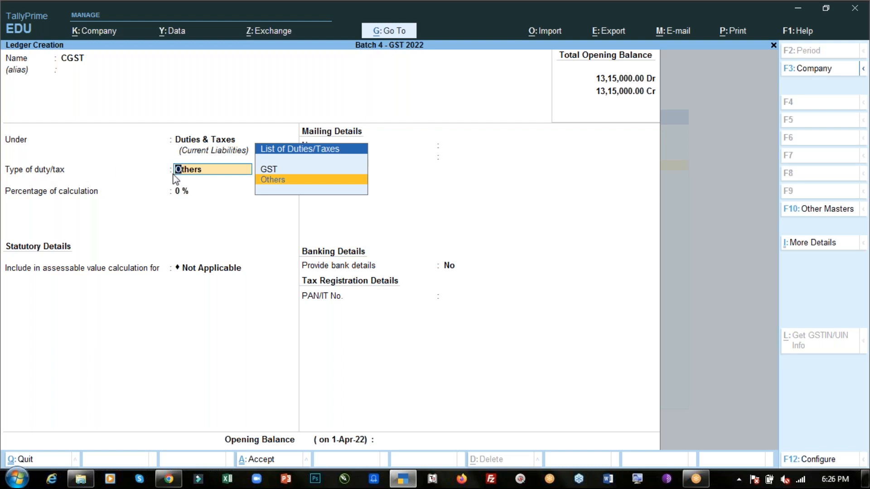
Step: Set the CGST ledger's duty type to GST and tax type to Central Tax, keep 0 % and no rounding, and save it
{"action": "key", "text": "Up"}
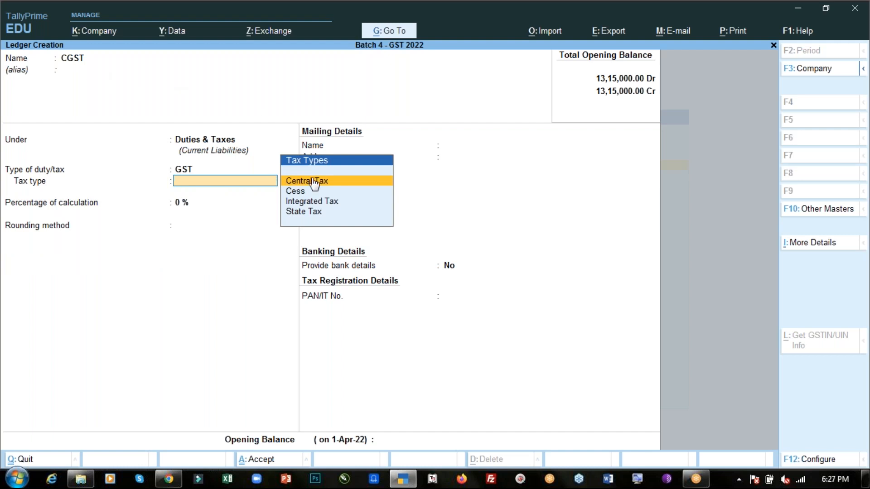
{"action": "left_click", "coordinate": [339, 186]}
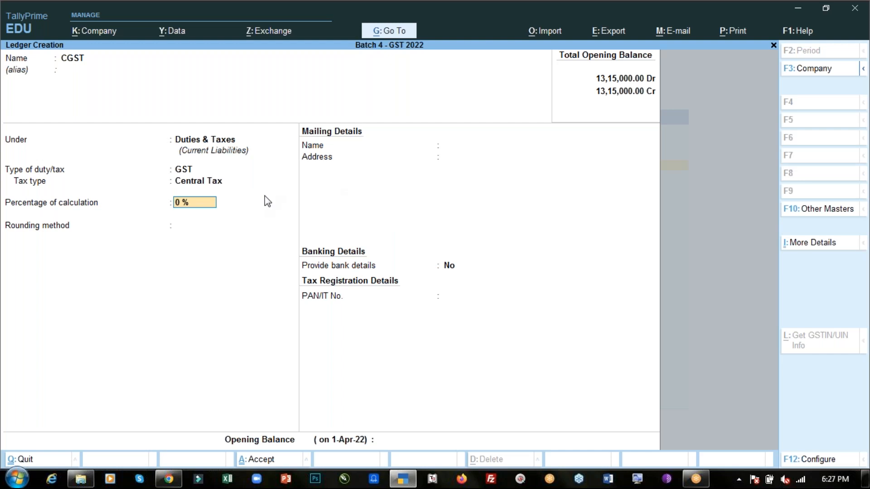
{"action": "key", "text": "Return"}
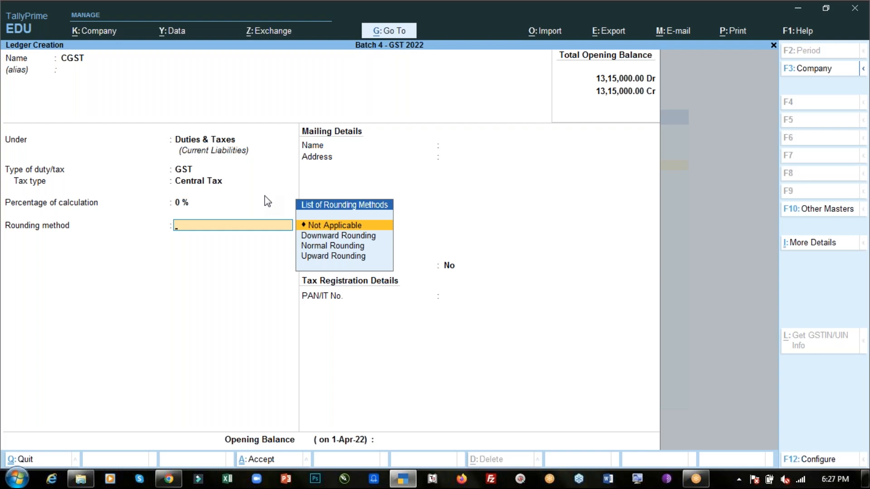
{"action": "key", "text": "Return"}
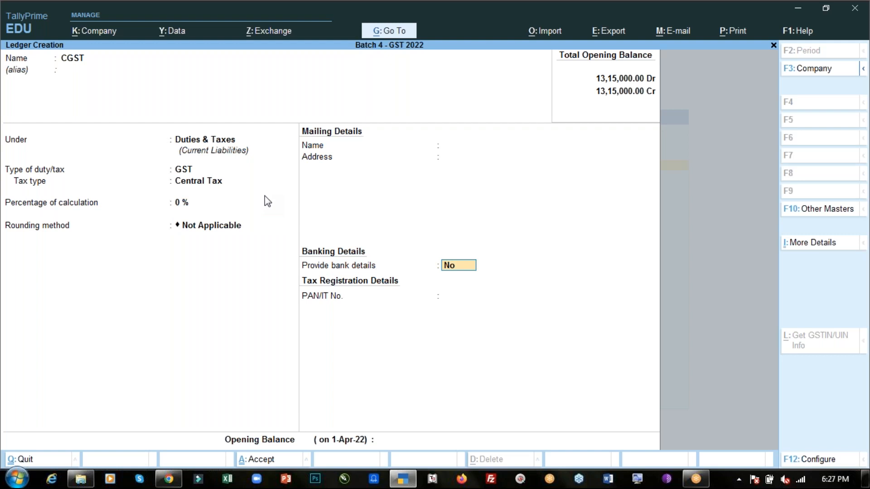
{"action": "key", "text": "ctrl+a"}
Step: Start a ledger named SGST under Duties & Taxes with GST as its type of duty/tax
{"action": "type", "text": "SGS"}
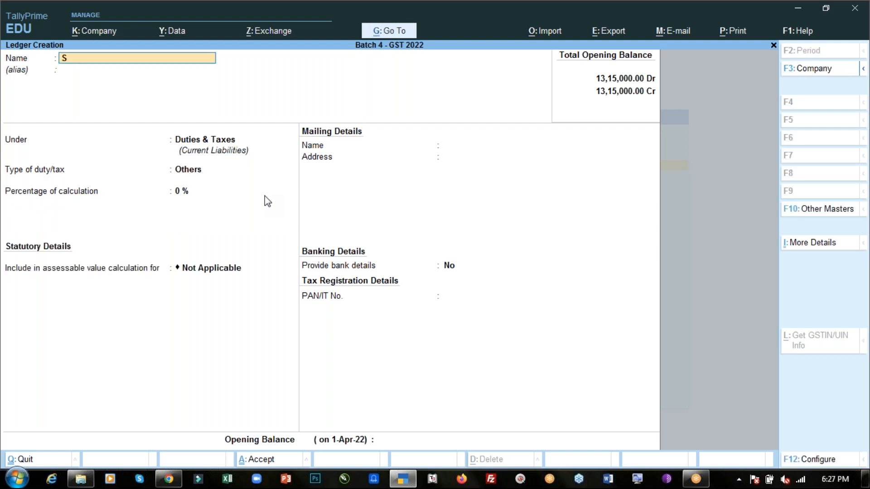
{"action": "key", "text": "Return"}
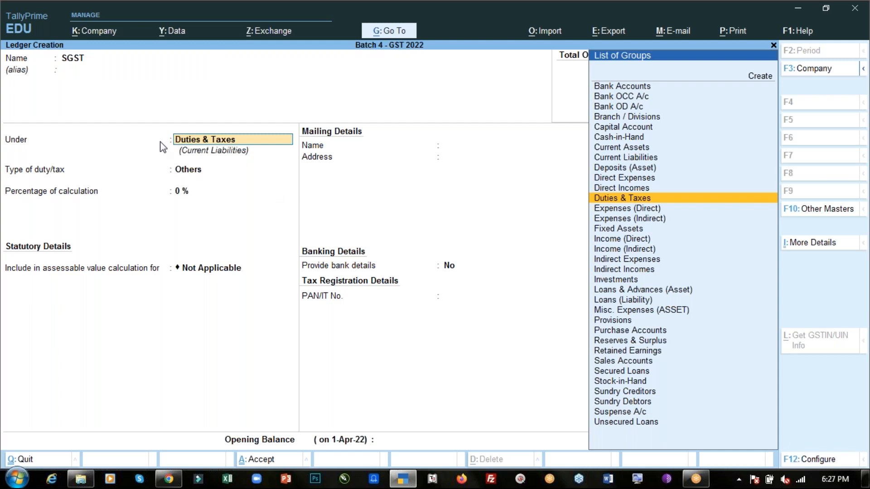
{"action": "key", "text": "Return"}
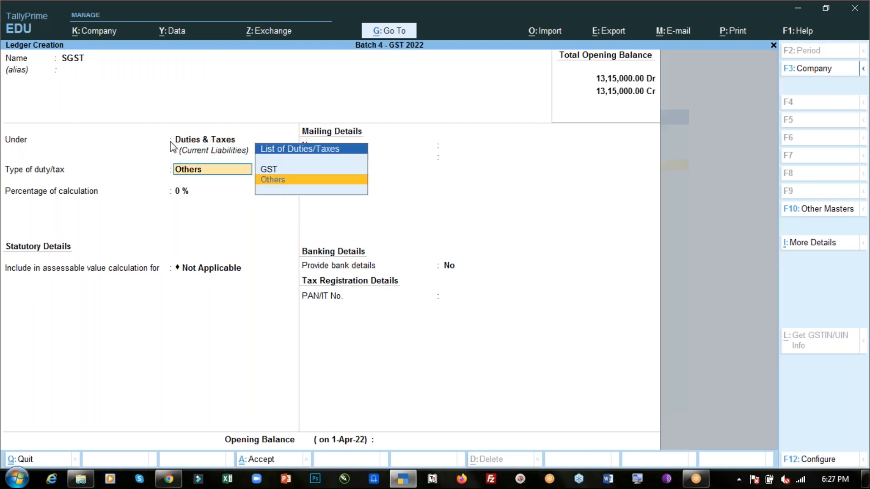
{"action": "key", "text": "Up"}
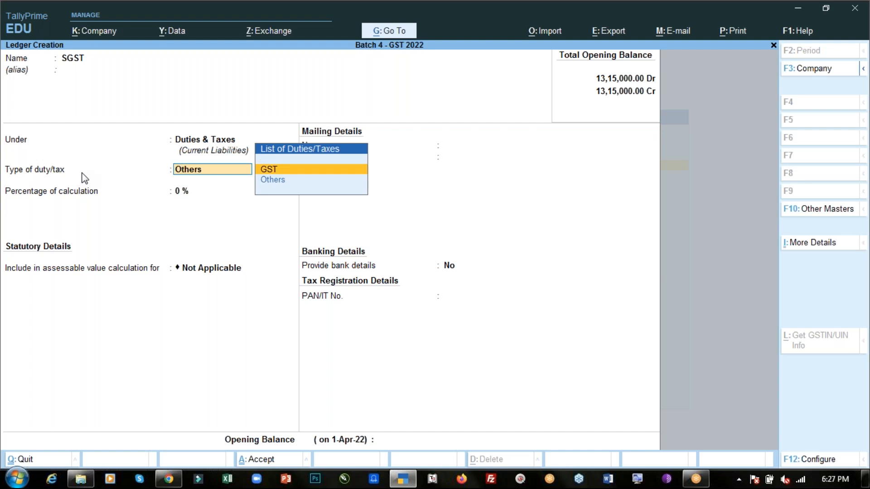
{"action": "key", "text": "Return"}
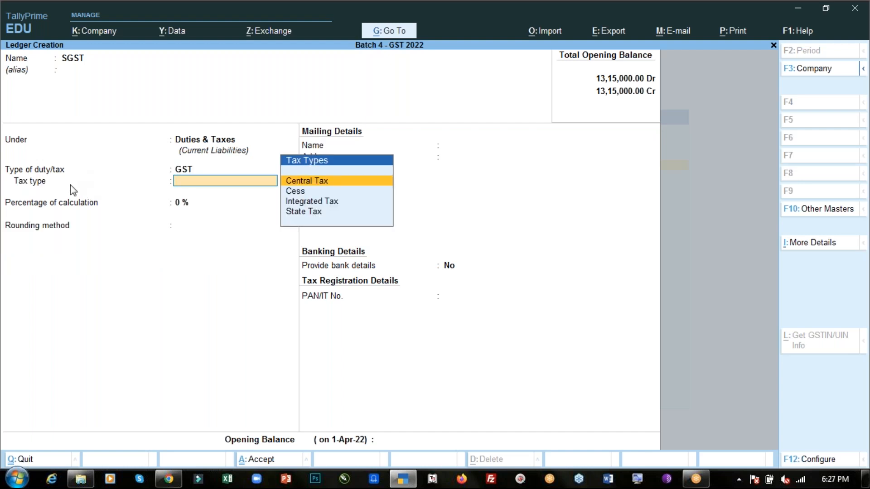
Step: Set the SGST ledger's tax type to State Tax, keep 0 % and rounding Not Applicable, and save it
{"action": "key", "text": "Down"}
{"action": "key", "text": "Down"}
{"action": "key", "text": "Down"}
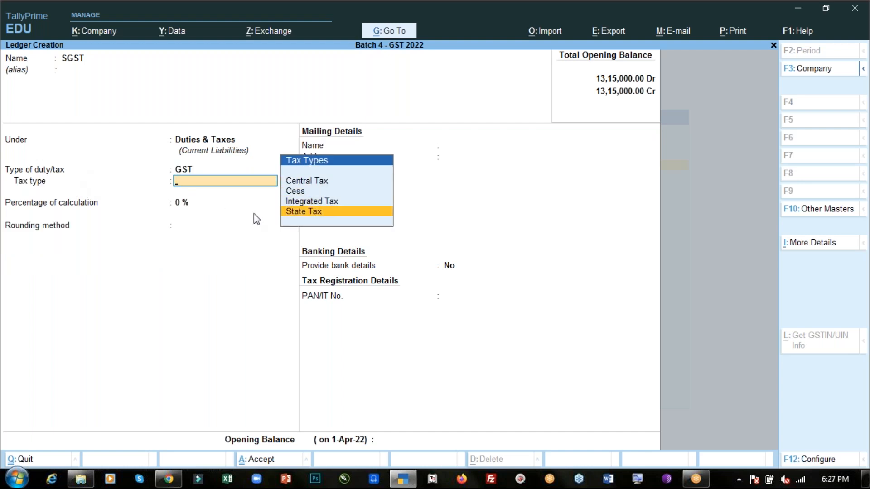
{"action": "key", "text": "Return"}
{"action": "key", "text": "Return"}
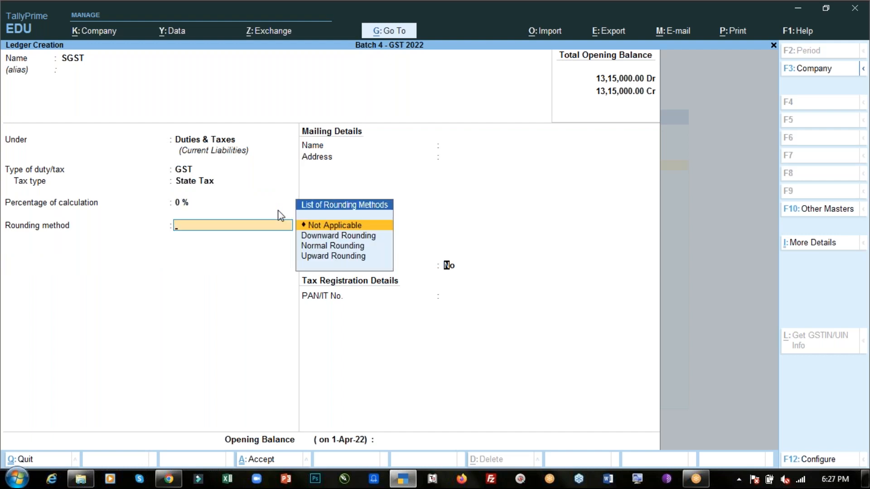
{"action": "key", "text": "Return"}
{"action": "key", "text": "ctrl+a"}
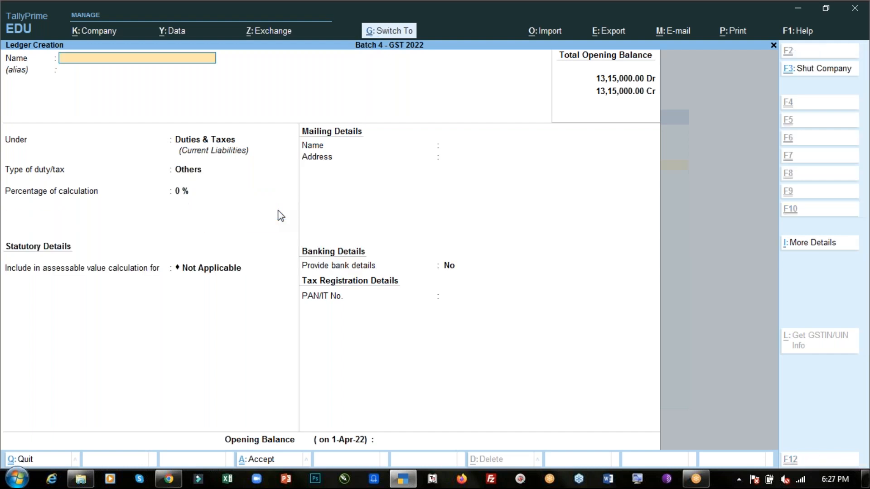
Step: Start a ledger named IGST under Duties & Taxes with GST as its type of duty/tax
{"action": "type", "text": "IGST"}
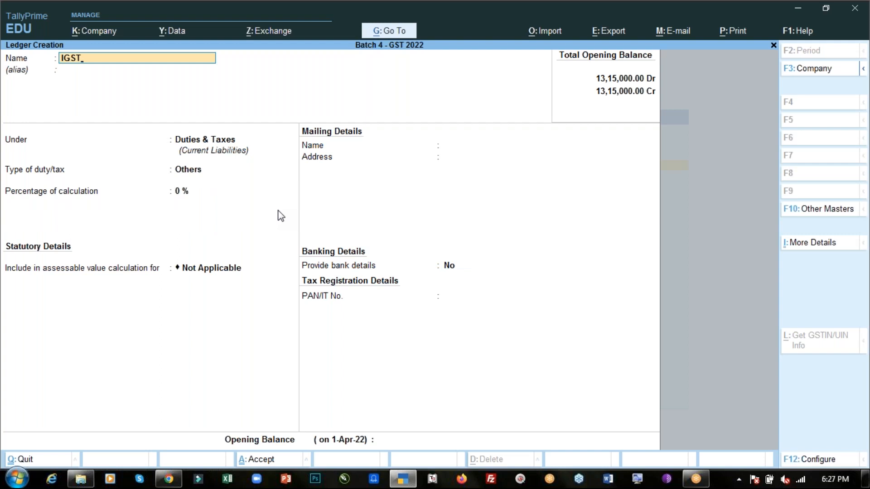
{"action": "key", "text": "Return"}
{"action": "key", "text": "Return"}
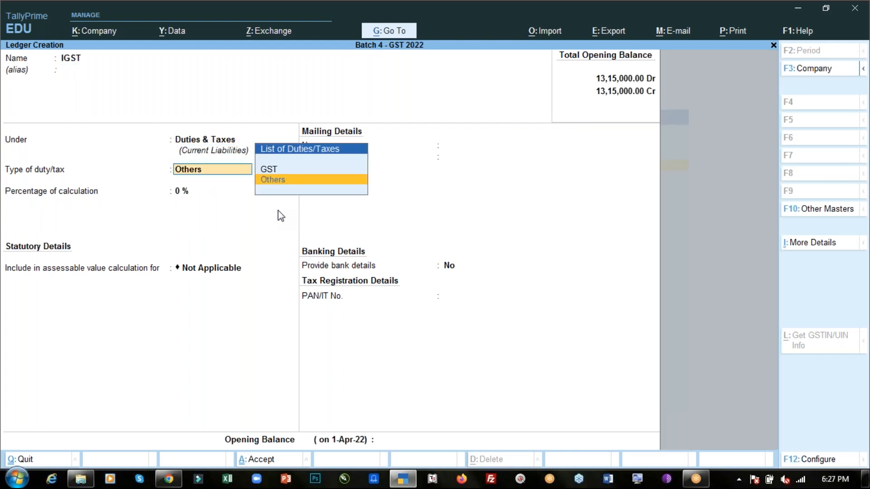
{"action": "key", "text": "Up"}
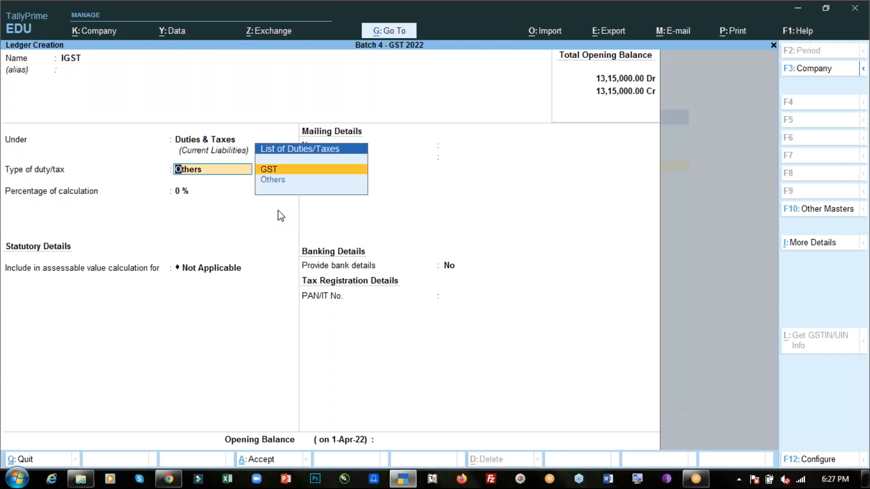
{"action": "key", "text": "Return"}
Step: Set the IGST ledger's tax type to Integrated Tax, keep 0 % and rounding Not Applicable, check the exercise's ledger list, and save it
{"action": "key", "text": "Down"}
{"action": "key", "text": "Down"}
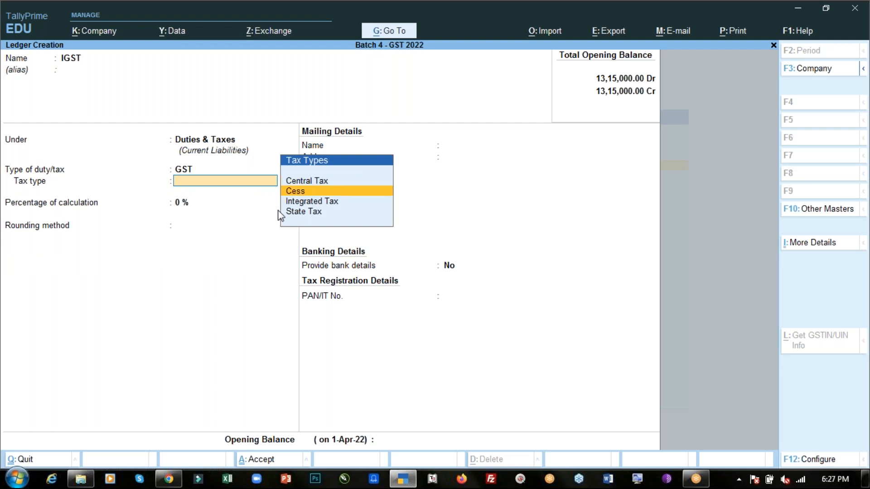
{"action": "key", "text": "Return"}
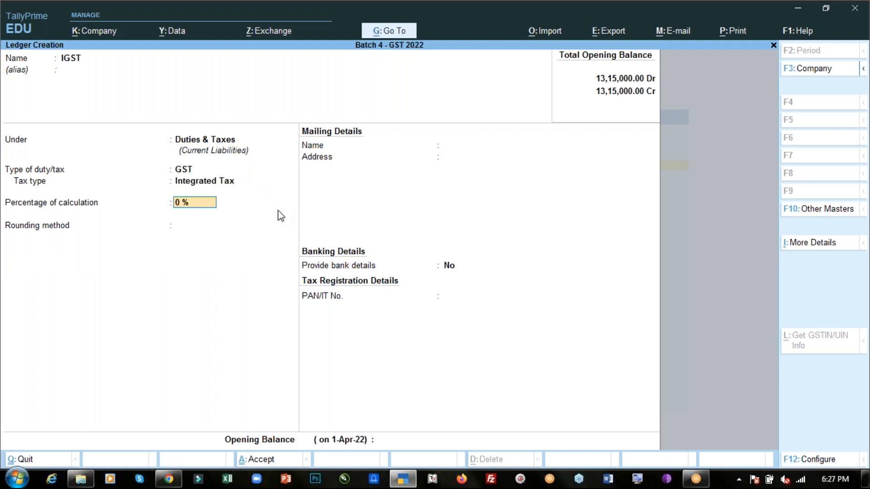
{"action": "key", "text": "Return"}
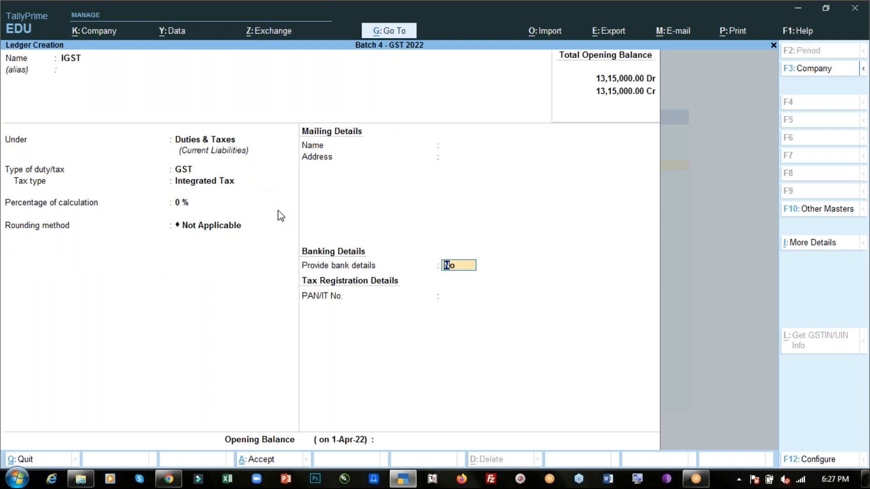
{"action": "key", "text": "alt"}
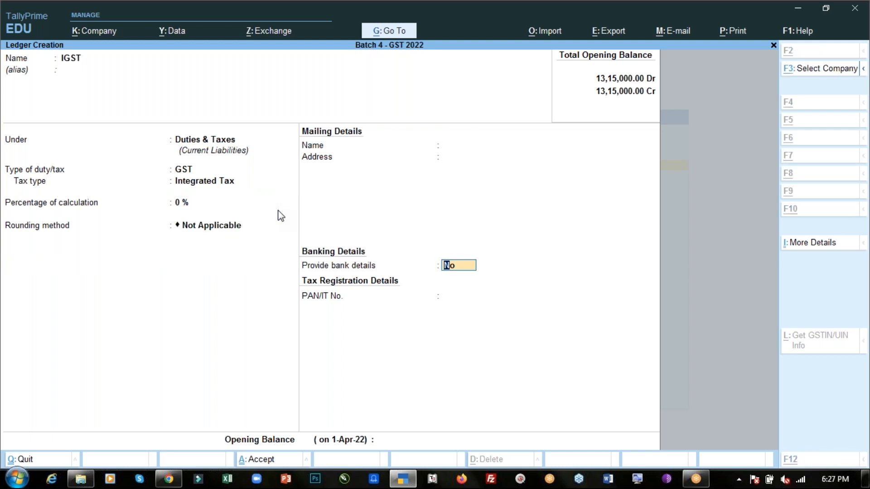
{"action": "key", "text": "alt+Tab"}
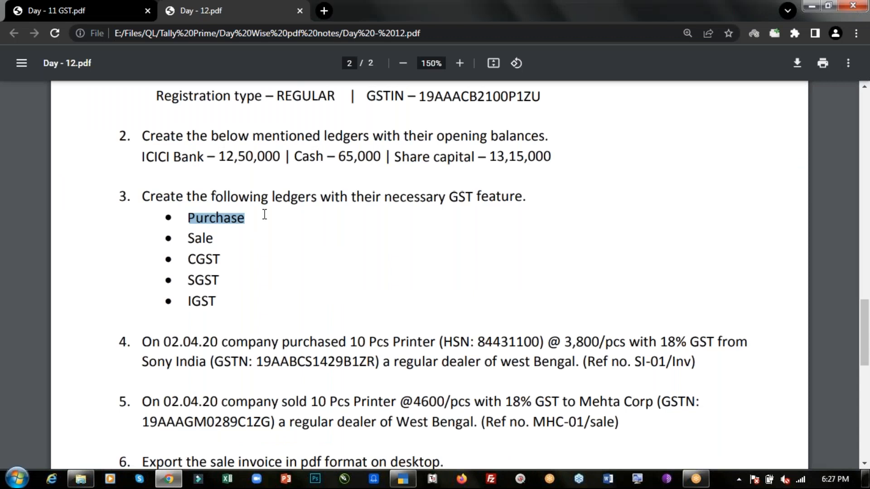
{"action": "key", "text": "alt+Tab"}
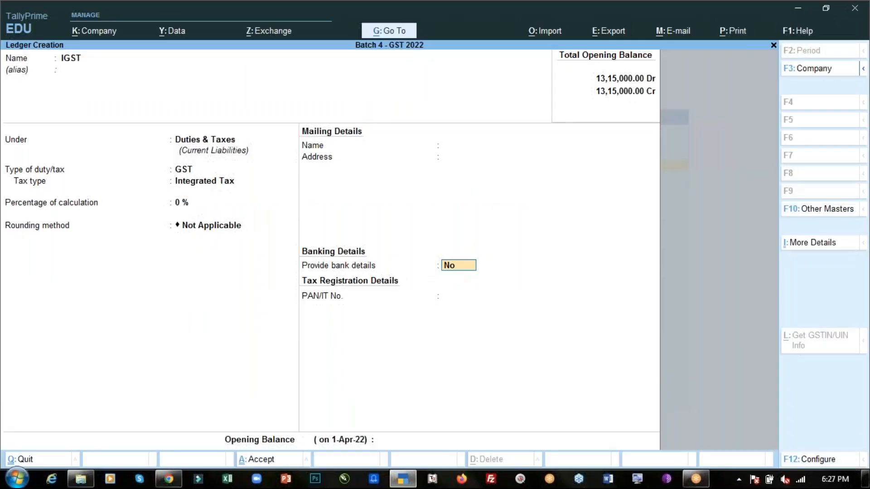
{"action": "key", "text": "ctrl+a"}
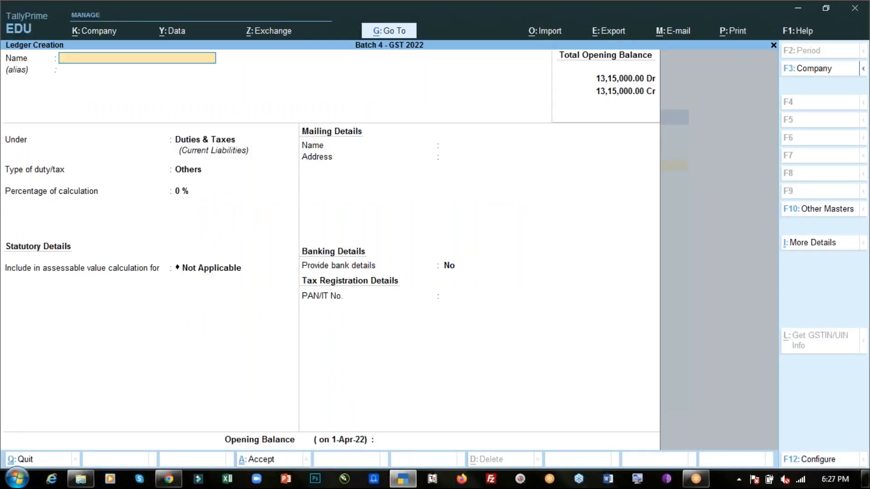
Step: Switch to the Day-12 exercise PDF in Chrome and read the printer purchase transaction in item 4
{"action": "key", "text": "alt+Tab"}
{"action": "left_click", "coordinate": [253, 221]}
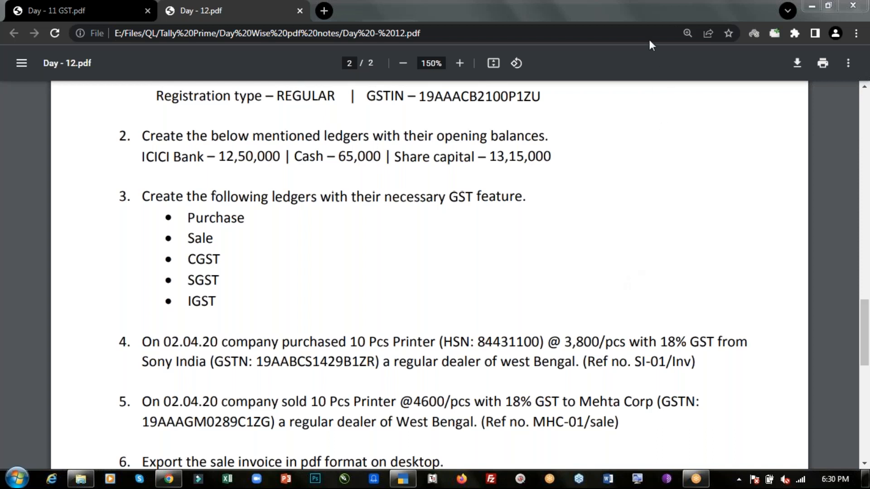
{"action": "left_click", "coordinate": [568, 227]}
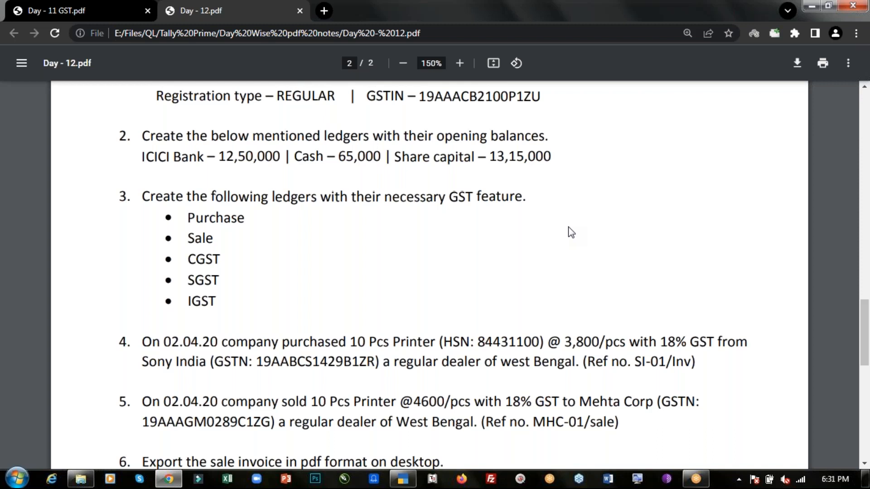
{"action": "scroll", "coordinate": [570, 233], "scroll_direction": "down", "scroll_amount": 3}
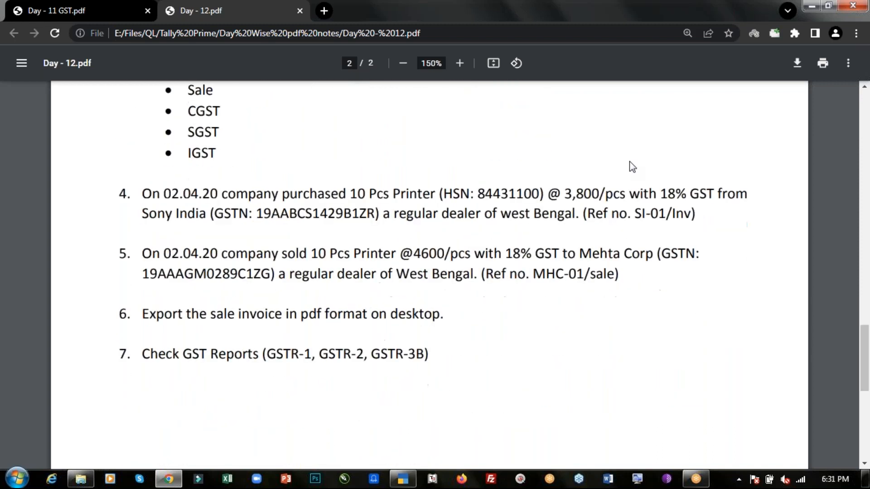
{"action": "key", "text": "alt+Tab"}
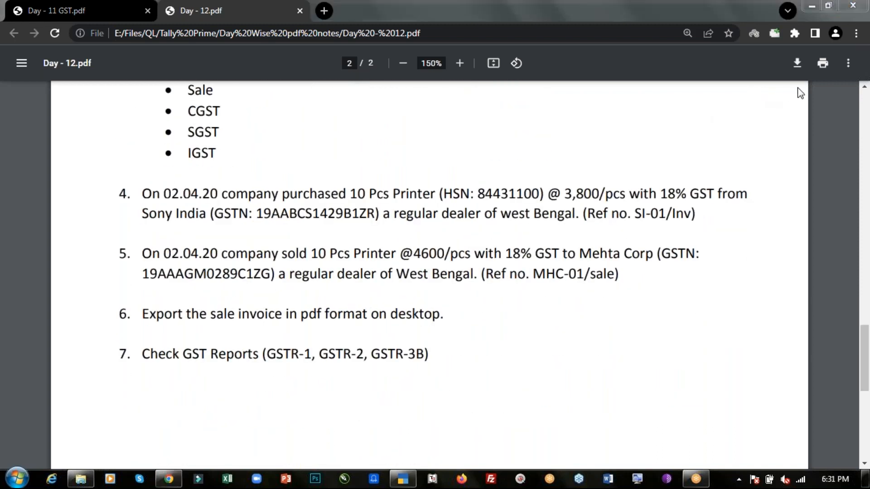
{"action": "left_click", "coordinate": [448, 144]}
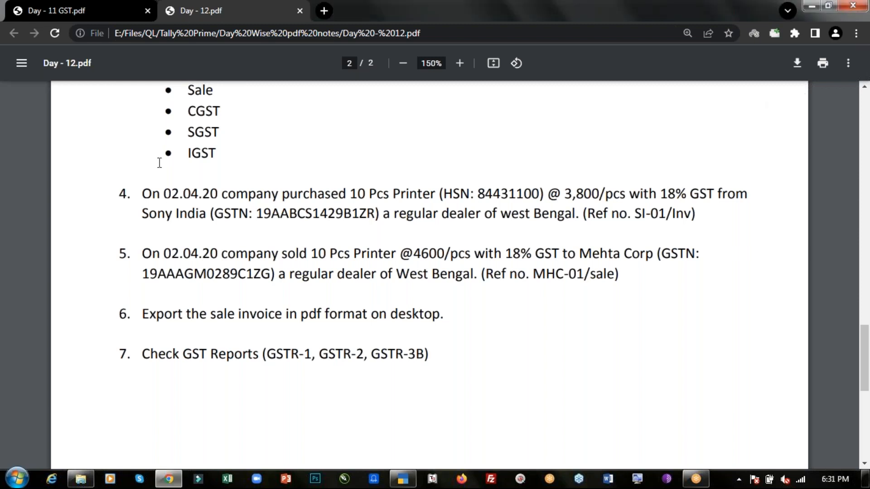
{"action": "left_click_drag", "start_coordinate": [144, 188], "coordinate": [272, 191]}
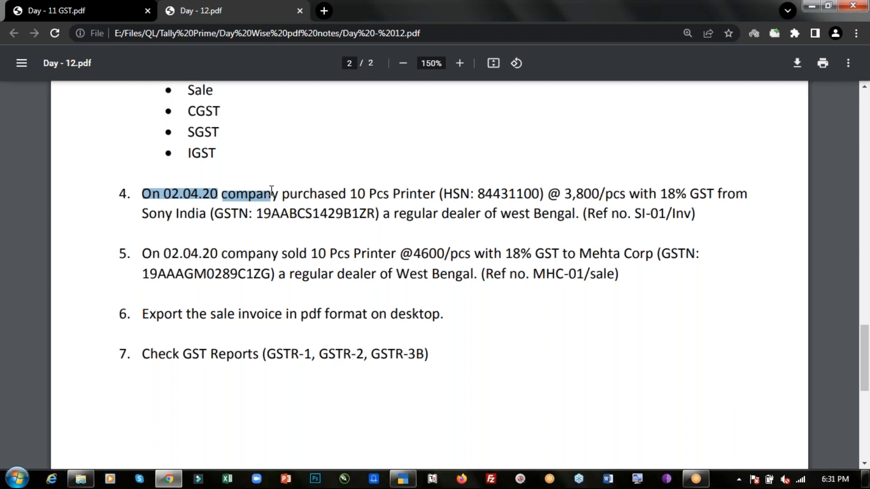
{"action": "left_click_drag", "start_coordinate": [272, 190], "coordinate": [581, 214]}
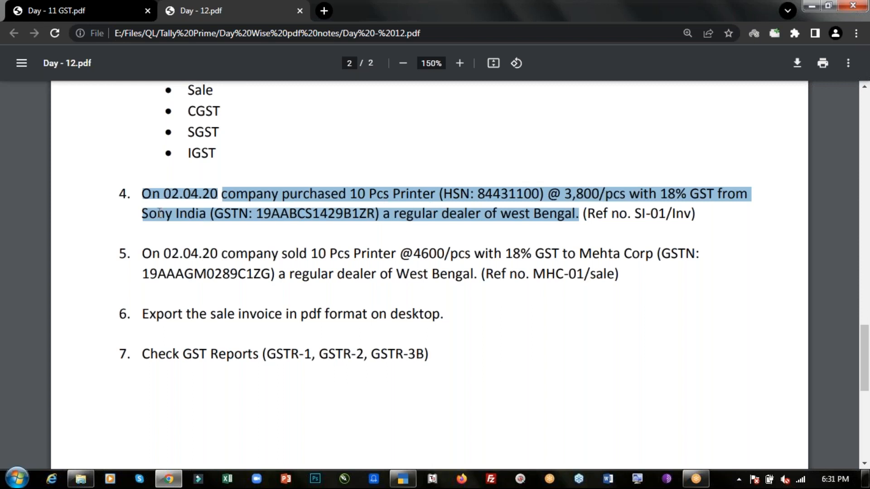
Step: Copy the supplier name Sony India from item 4 into a new TallyPrime ledger and place it under Sundry Creditors
{"action": "left_click", "coordinate": [144, 213]}
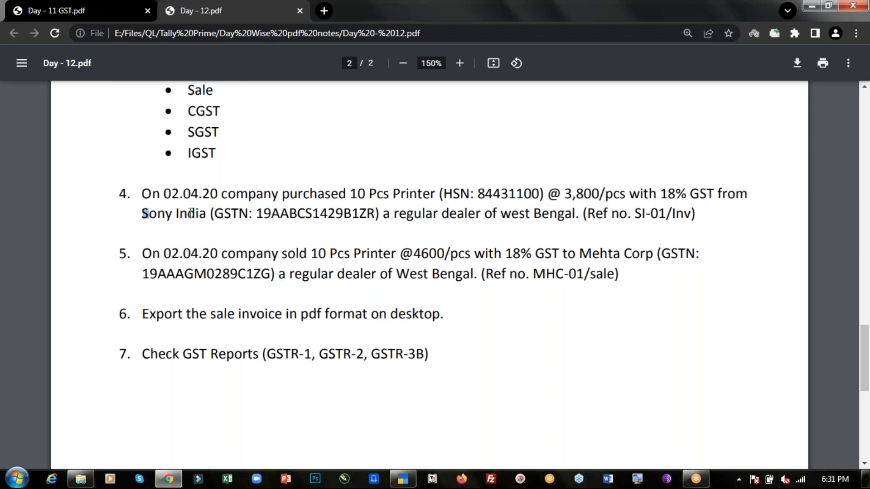
{"action": "left_click_drag", "start_coordinate": [144, 213], "coordinate": [206, 215]}
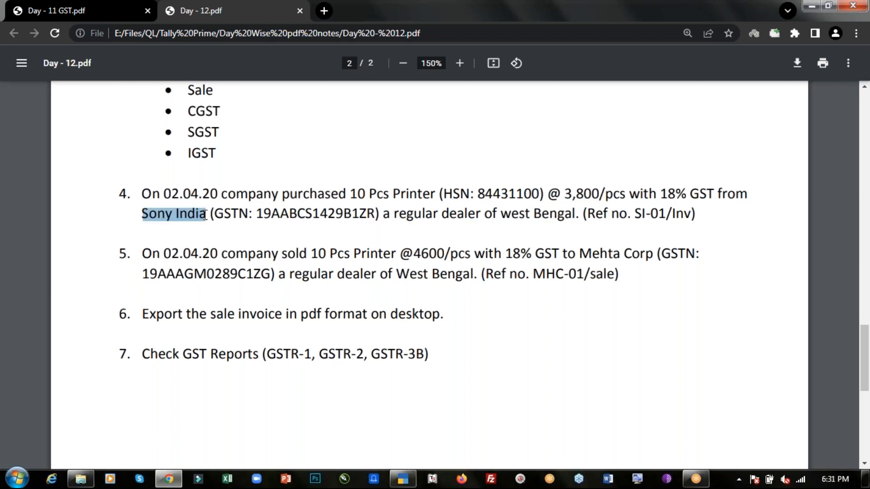
{"action": "key", "text": "ctrl+c"}
{"action": "key", "text": "alt+Tab"}
{"action": "key", "text": "ctrl+alt+v"}
{"action": "key", "text": "Return"}
{"action": "key", "text": "Return"}
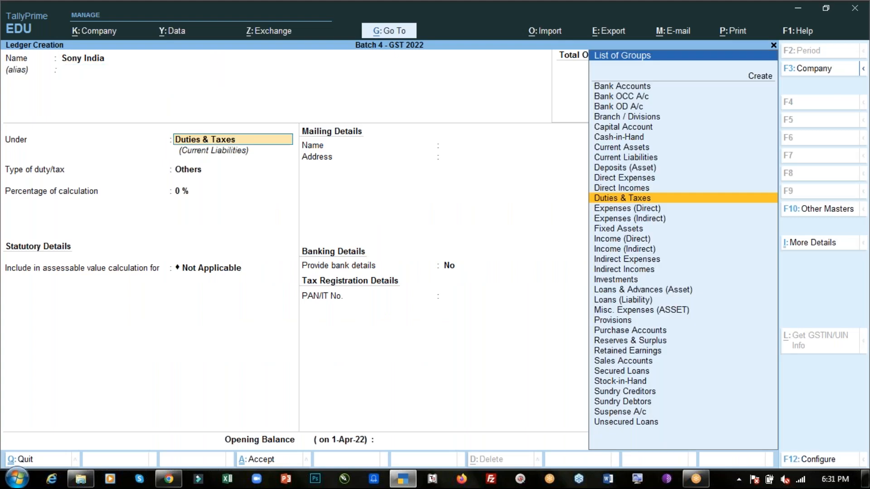
{"action": "type", "text": "Sun"}
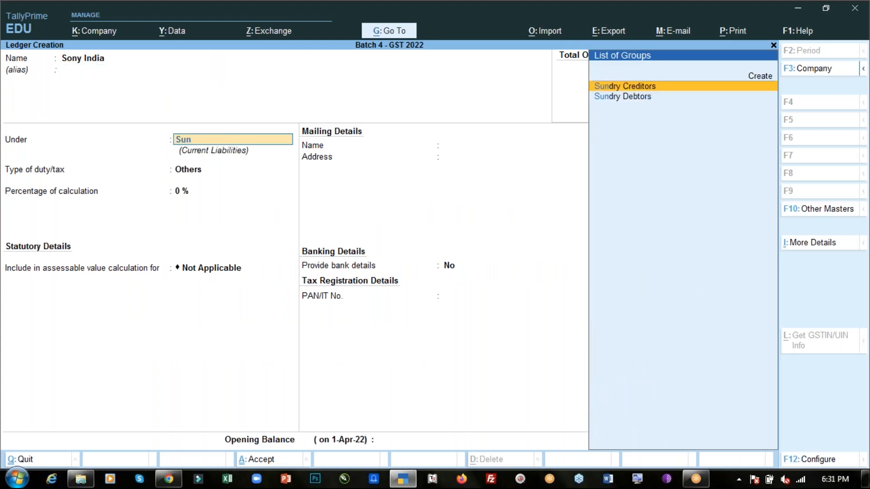
{"action": "key", "text": "Return"}
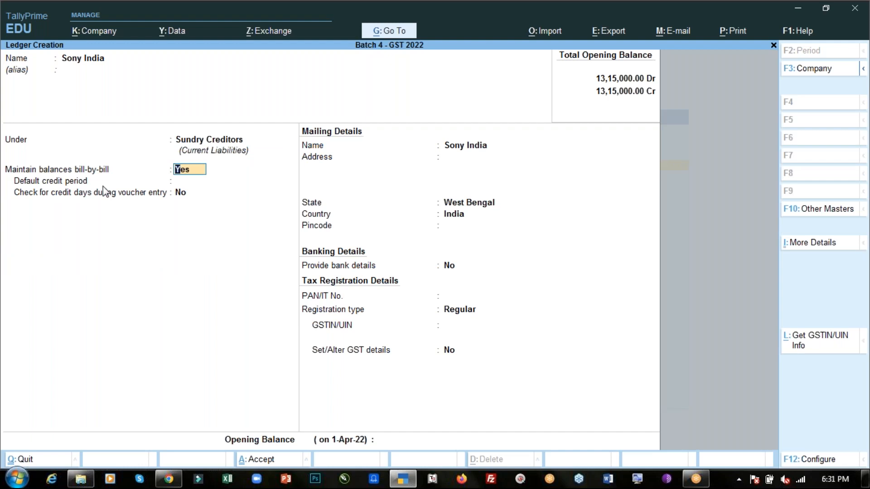
Step: Keep bill-by-bill balances on and credit-day checking off for Sony India, retain its mailing name, and leave the address blank
{"action": "key", "text": "Return"}
{"action": "key", "text": "Return"}
{"action": "key", "text": "Return"}
{"action": "key", "text": "Return"}
{"action": "key", "text": "Return"}
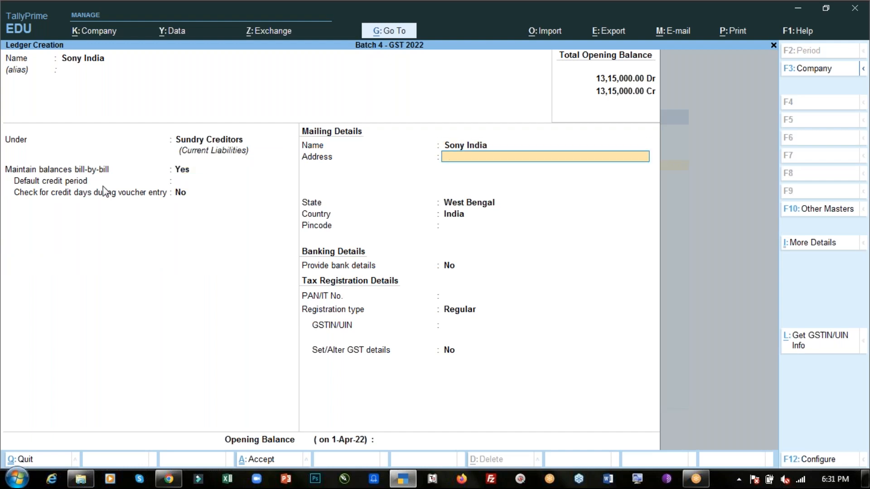
Step: Check the Sony India dealer's registration type, state and the leading state-code digits of its GSTIN in the exercise PDF
{"action": "key", "text": "alt+Tab"}
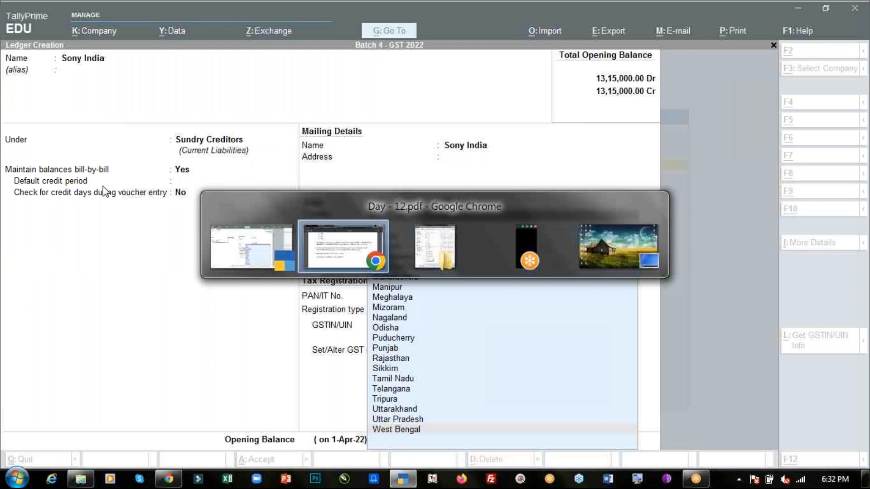
{"action": "left_click_drag", "start_coordinate": [379, 214], "coordinate": [576, 214]}
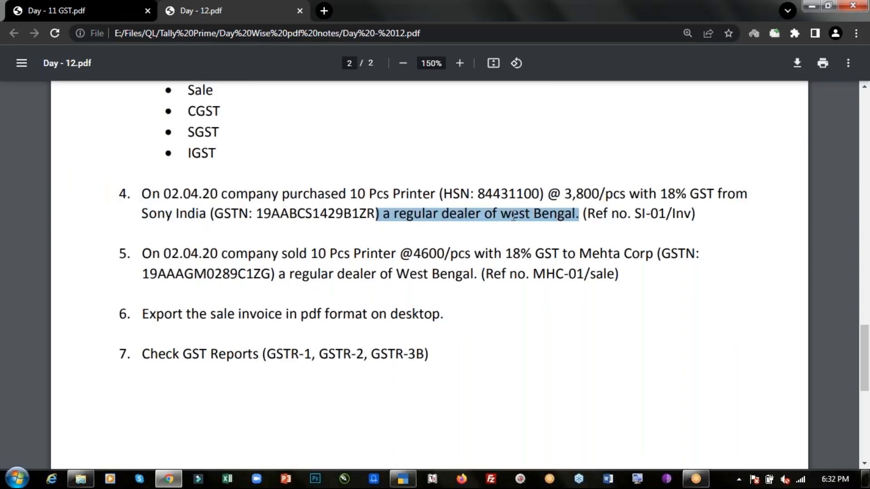
{"action": "left_click_drag", "start_coordinate": [501, 213], "coordinate": [580, 214]}
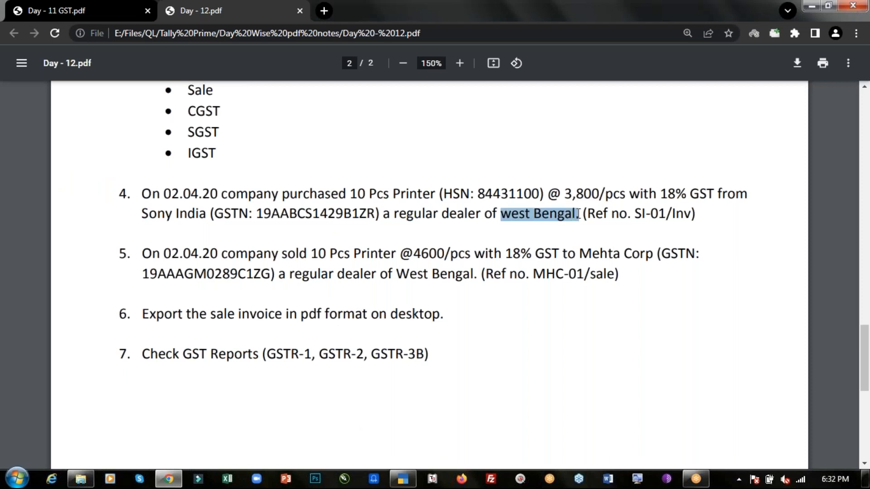
{"action": "left_click_drag", "start_coordinate": [375, 214], "coordinate": [256, 214]}
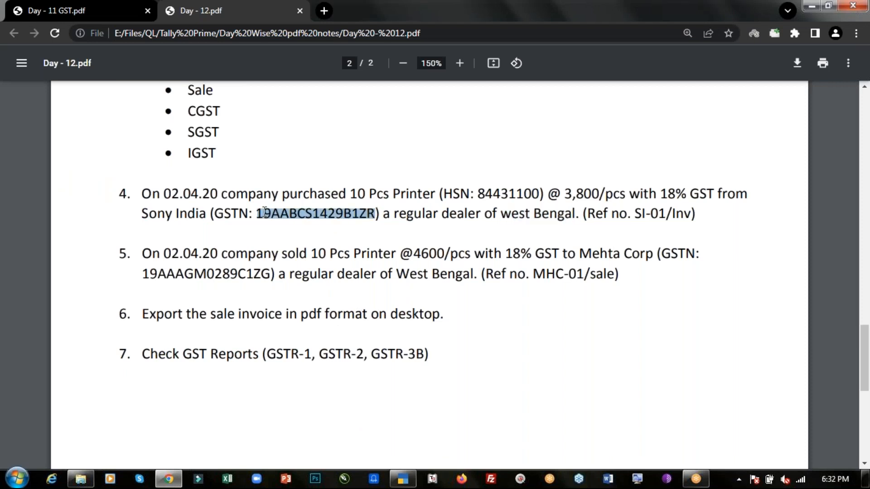
{"action": "left_click", "coordinate": [271, 213]}
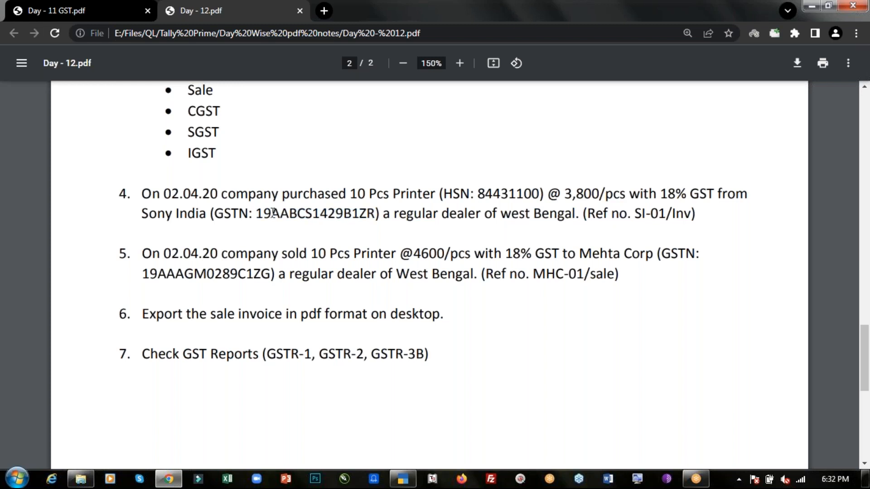
{"action": "left_click_drag", "start_coordinate": [272, 214], "coordinate": [257, 212]}
Step: Search the web in a new browser tab for "gst state of 19 code"
{"action": "left_click", "coordinate": [320, 12]}
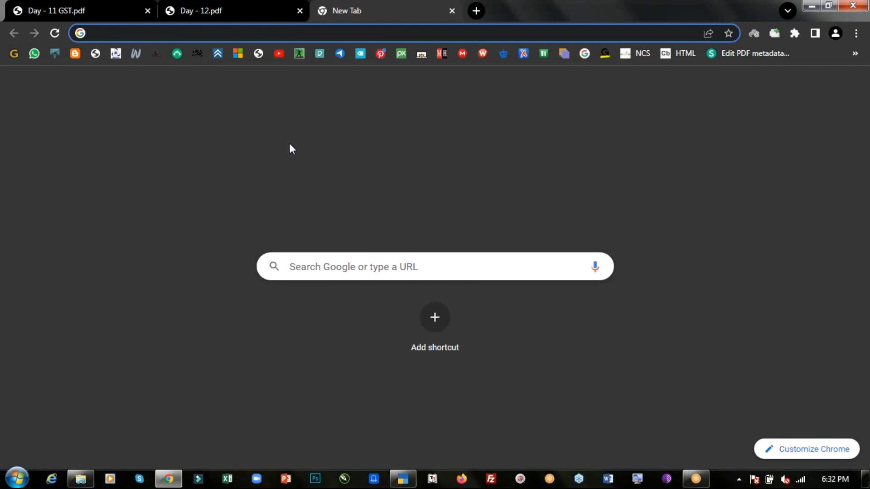
{"action": "type", "text": "gst"}
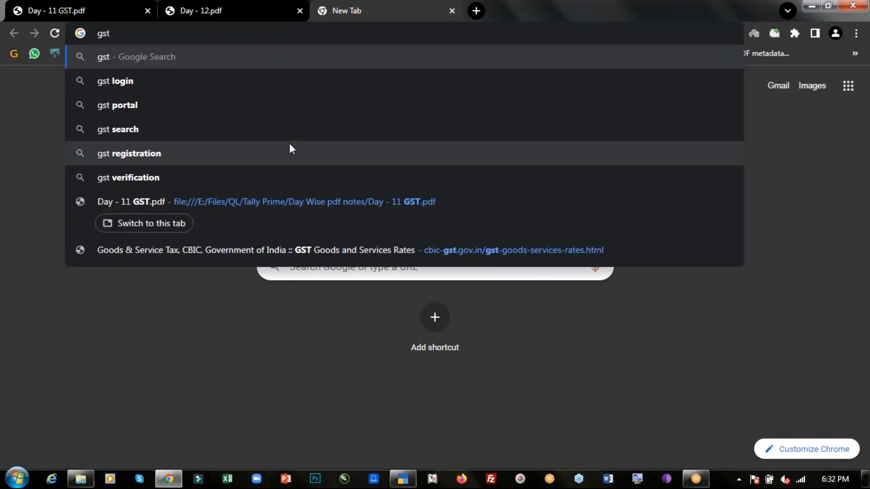
{"action": "type", "text": " state of 19 "}
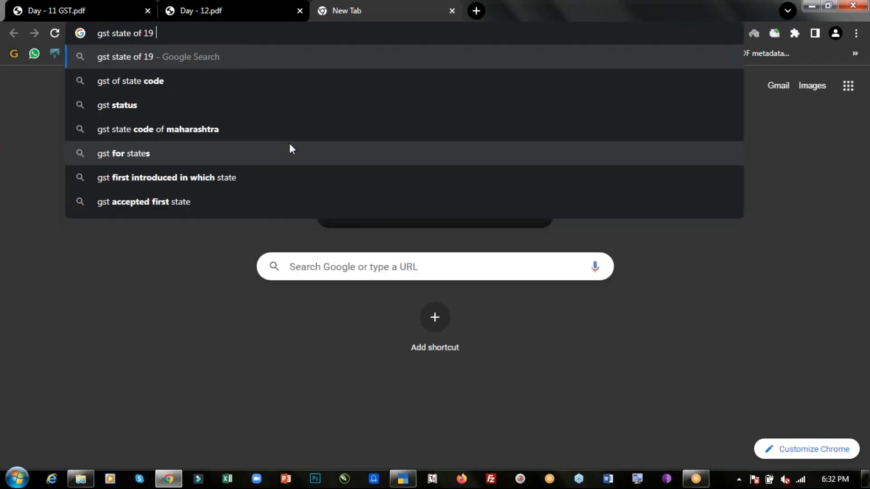
{"action": "type", "text": "code"}
{"action": "key", "text": "Return"}
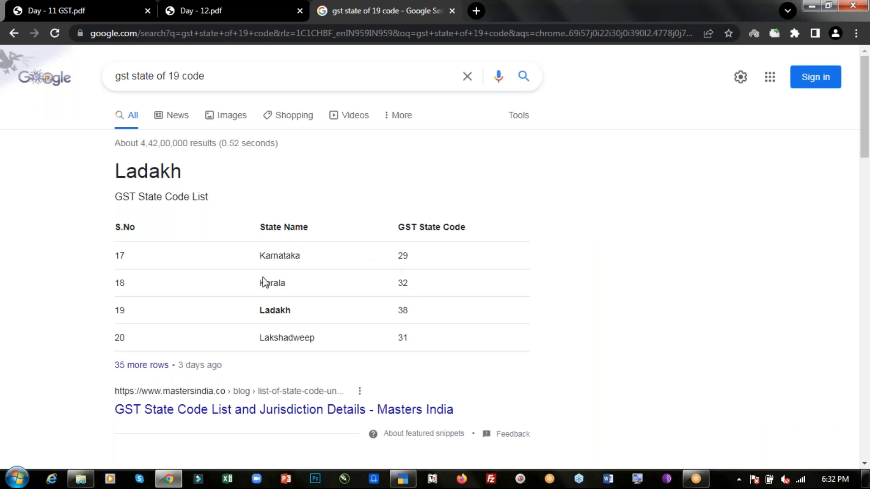
Step: Open the full GST State Code List on the Masters India page and look up the state with code 19
{"action": "scroll", "coordinate": [265, 282], "scroll_direction": "down", "scroll_amount": 2}
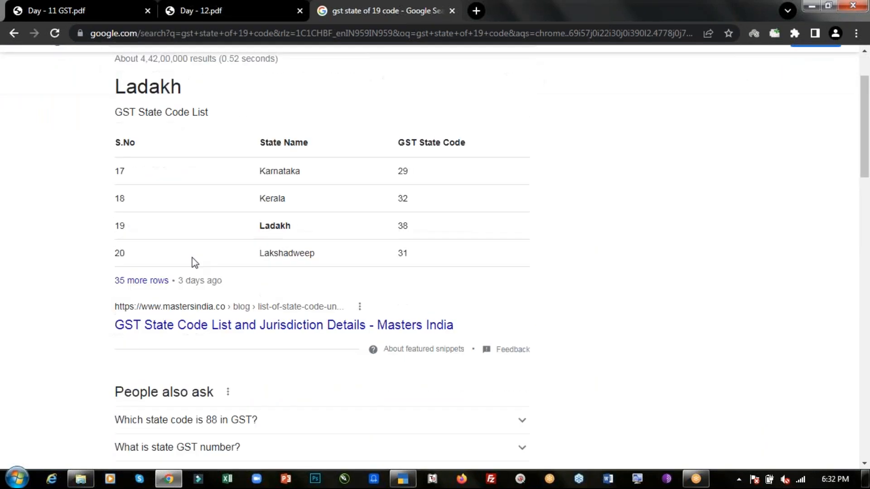
{"action": "left_click", "coordinate": [148, 282]}
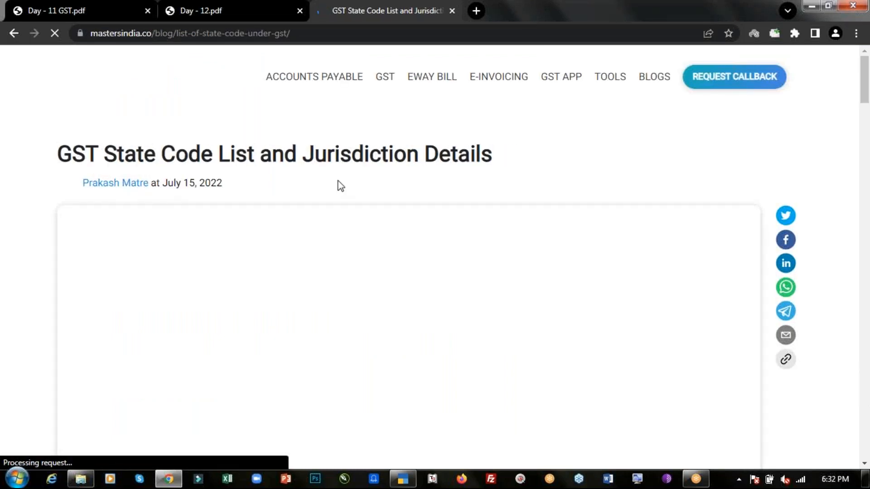
{"action": "scroll", "coordinate": [341, 186], "scroll_direction": "down", "scroll_amount": 1}
{"action": "scroll", "coordinate": [340, 186], "scroll_direction": "down", "scroll_amount": 2}
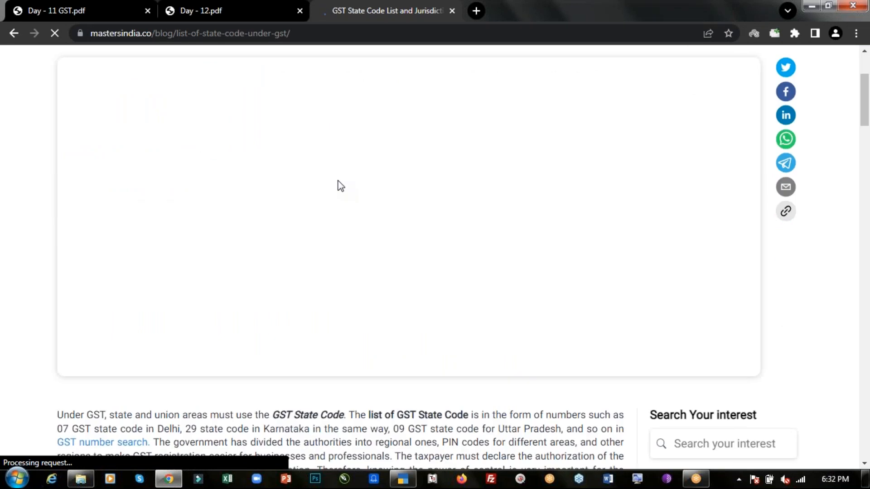
{"action": "scroll", "coordinate": [319, 232], "scroll_direction": "down", "scroll_amount": 7}
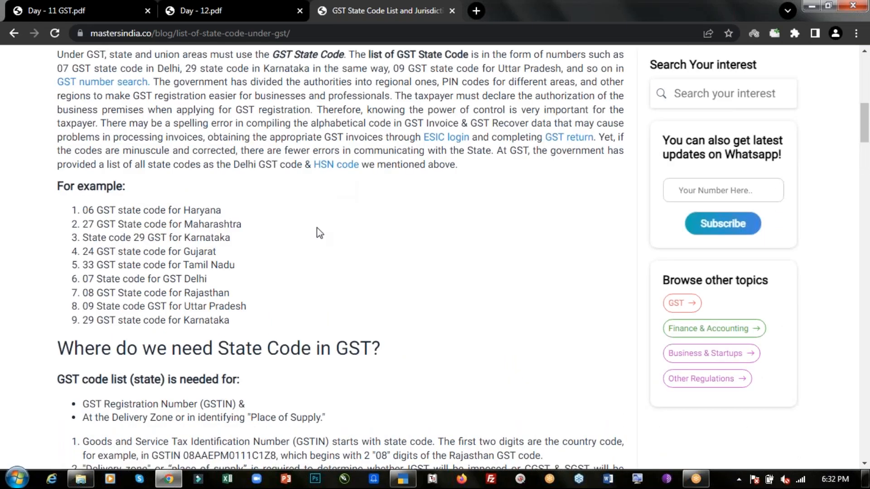
{"action": "scroll", "coordinate": [320, 232], "scroll_direction": "down", "scroll_amount": 2}
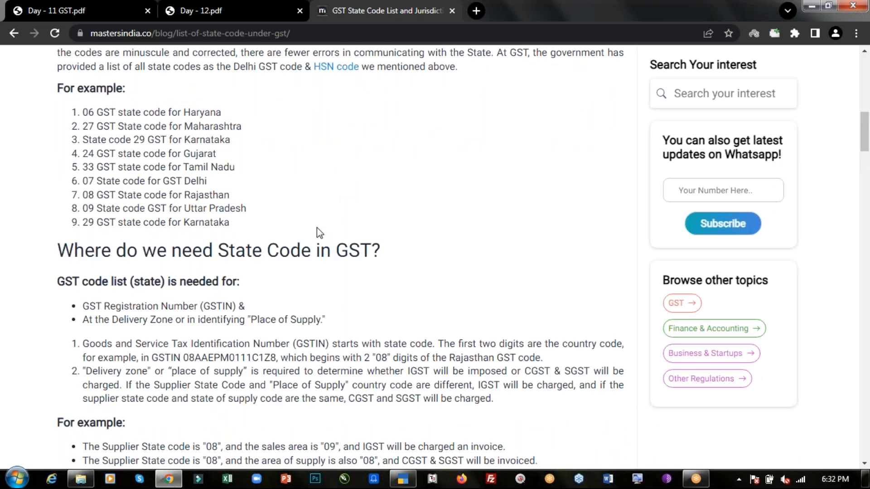
{"action": "scroll", "coordinate": [317, 227], "scroll_direction": "down", "scroll_amount": 11}
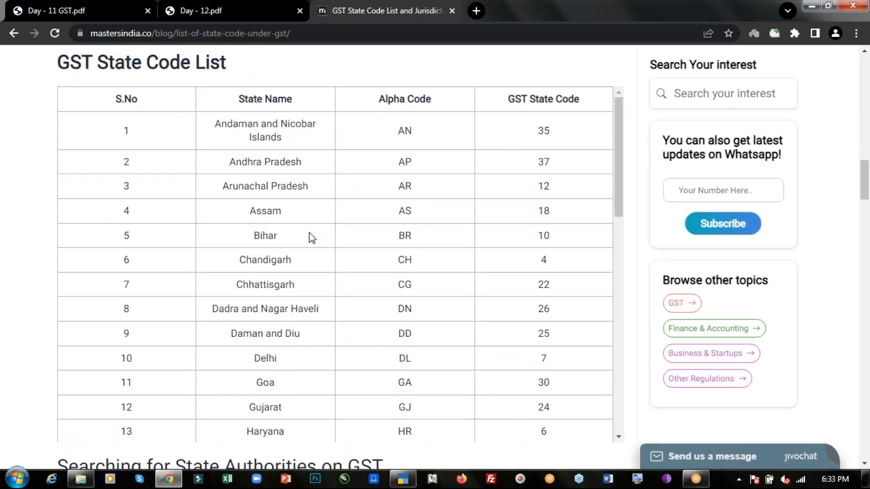
{"action": "scroll", "coordinate": [312, 237], "scroll_direction": "down", "scroll_amount": 2}
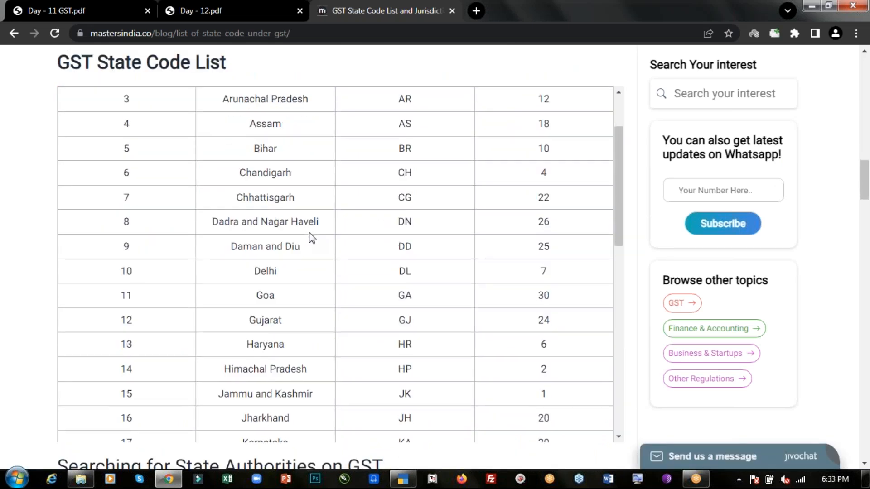
{"action": "scroll", "coordinate": [309, 233], "scroll_direction": "down", "scroll_amount": 10}
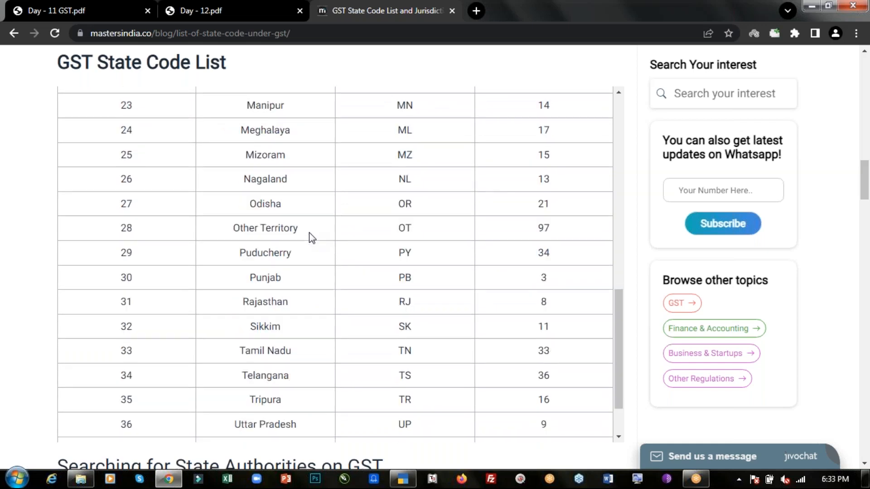
{"action": "scroll", "coordinate": [309, 232], "scroll_direction": "down", "scroll_amount": 2}
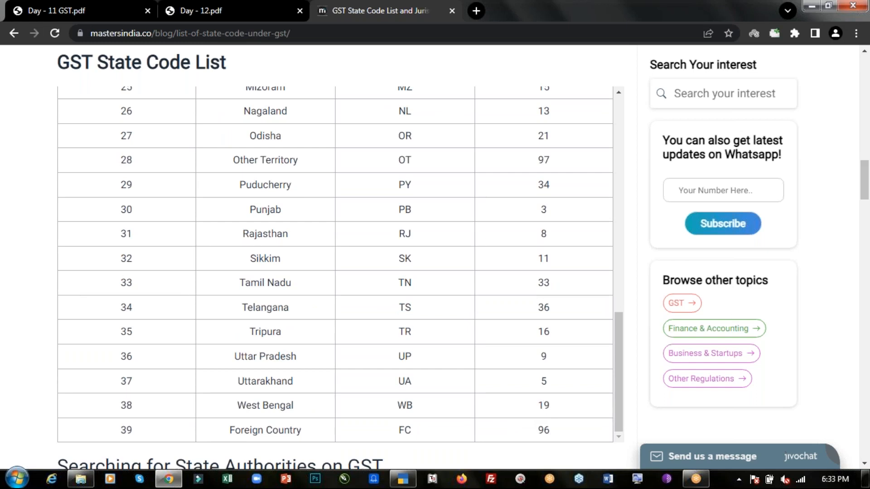
Step: Return to TallyPrime through the Day-12 PDF, set Sony India's state to West Bengal, keep bank details off and leave the PAN blank
{"action": "left_click", "coordinate": [199, 10]}
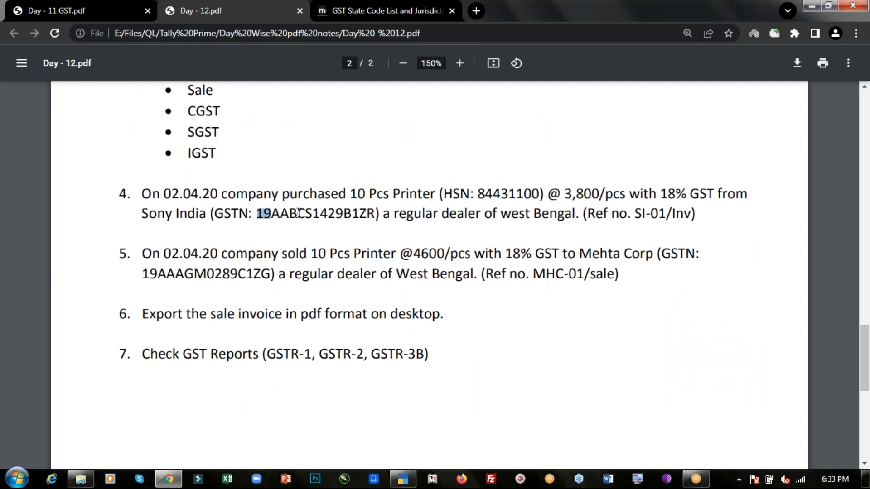
{"action": "key", "text": "alt+Tab"}
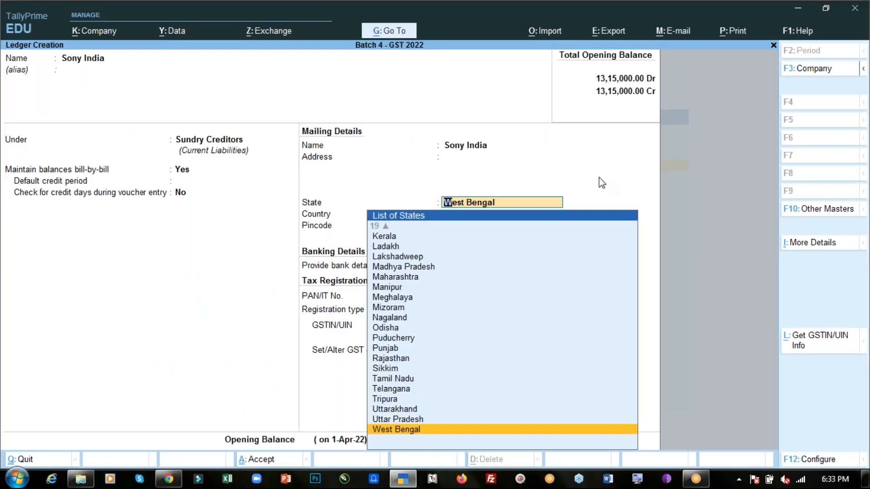
{"action": "key", "text": "Return"}
{"action": "key", "text": "Return"}
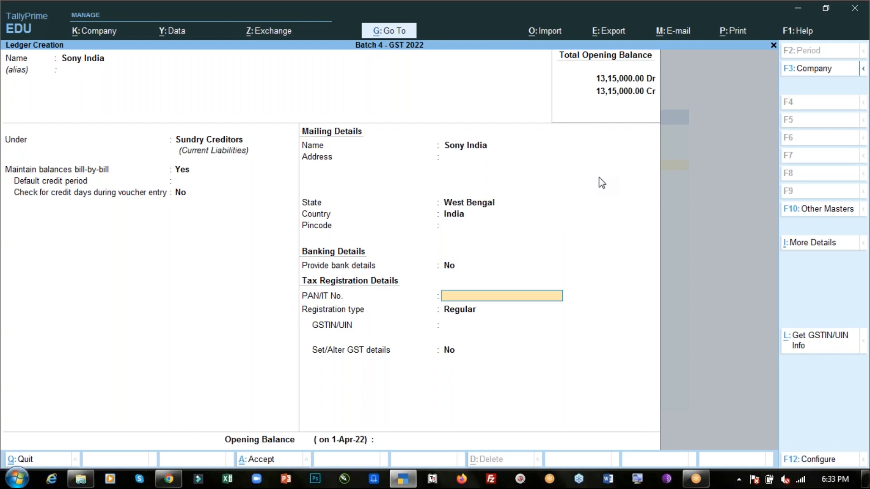
{"action": "key", "text": "Return"}
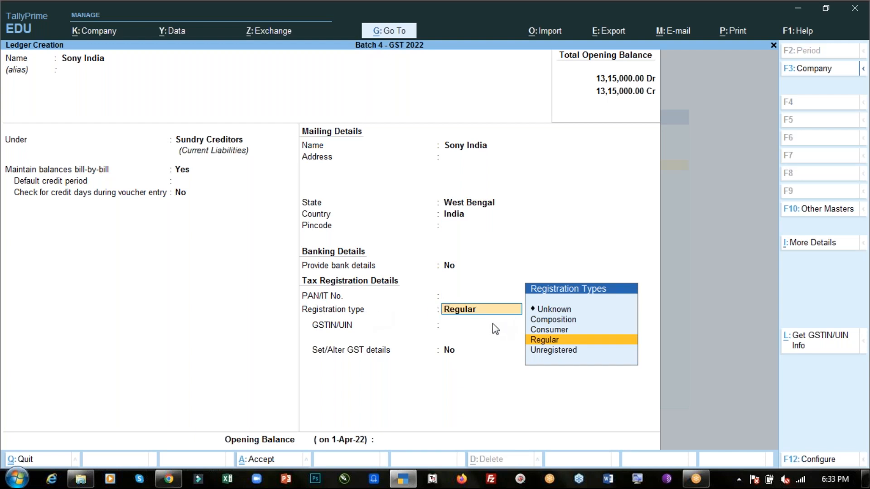
Step: Review the Composition, Consumer, Regular and Unregistered registration types and choose Regular for Sony India
{"action": "key", "text": "Up"}
{"action": "key", "text": "Up"}
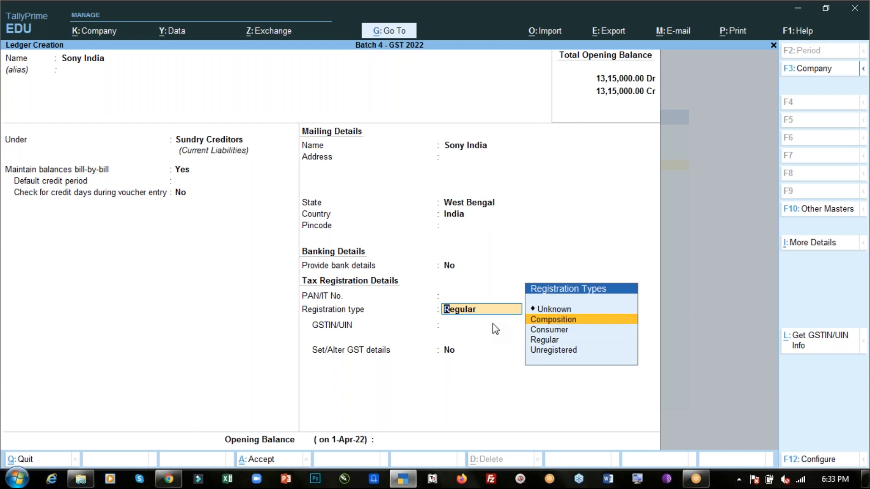
{"action": "key", "text": "Down"}
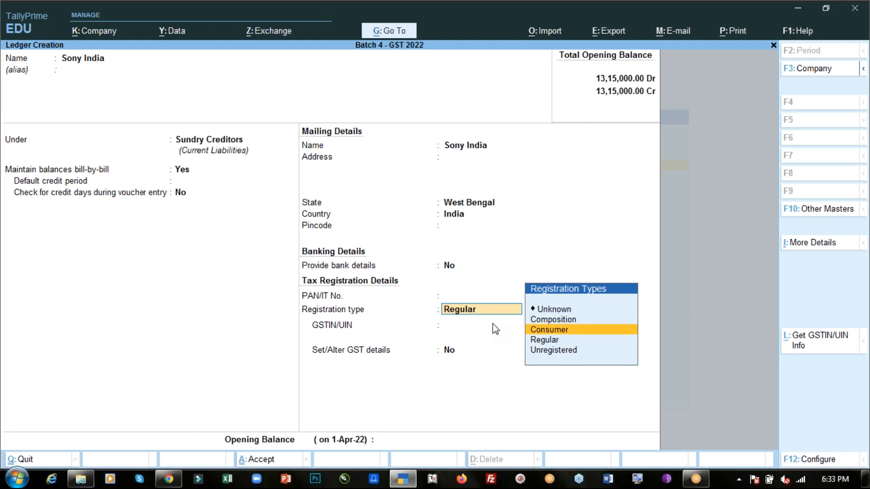
{"action": "key", "text": "Down"}
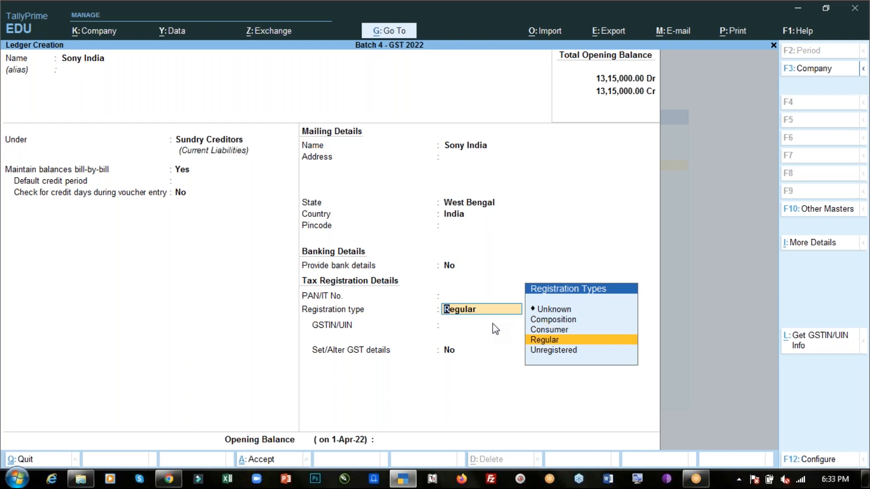
{"action": "key", "text": "Down"}
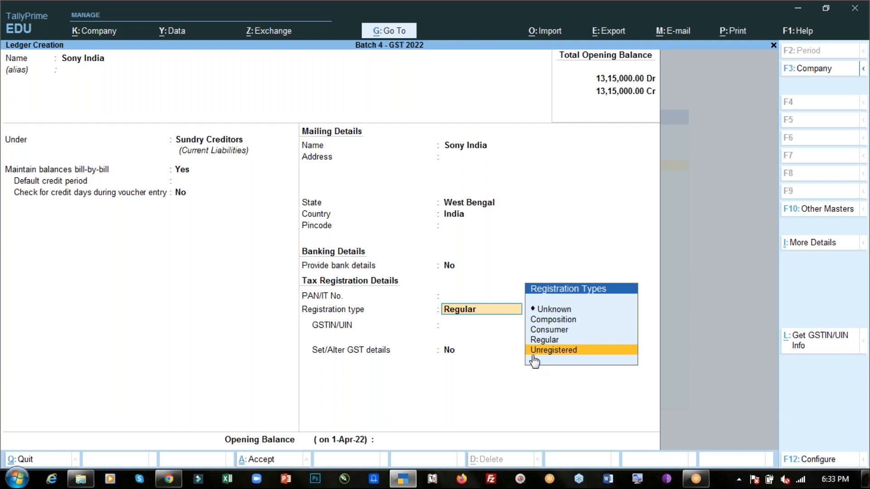
{"action": "key", "text": "Up"}
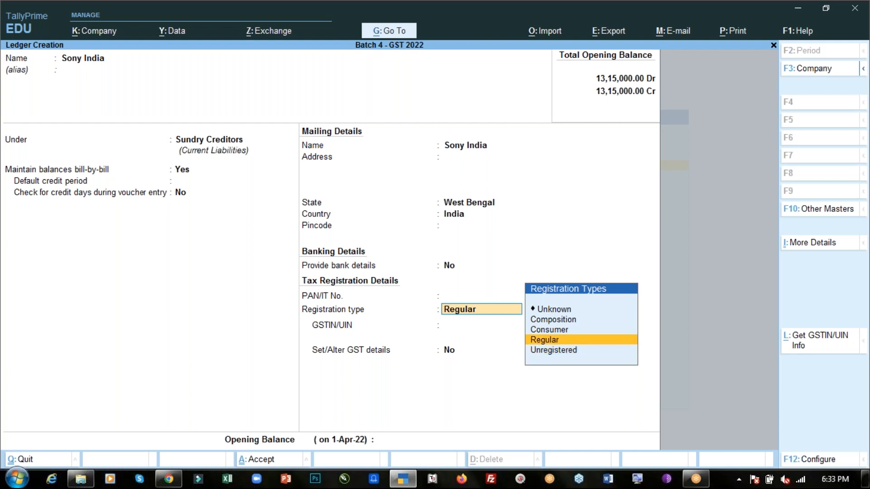
{"action": "key", "text": "Return"}
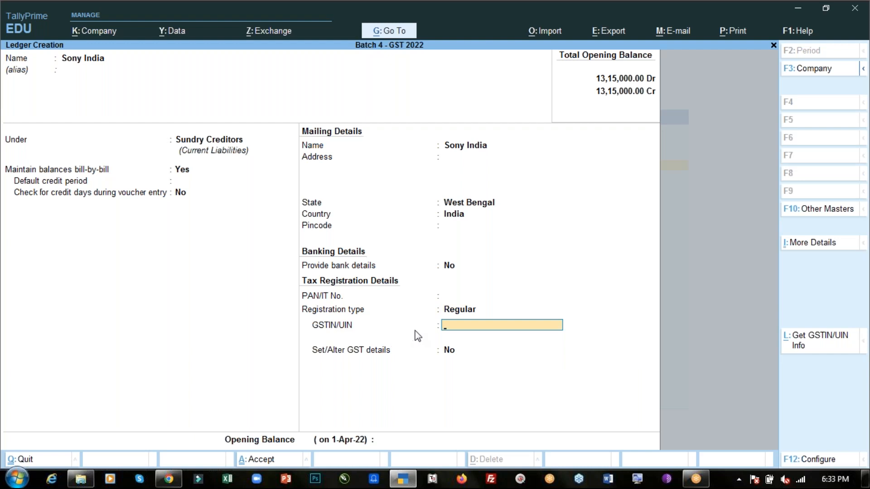
Step: Copy Sony India's GSTIN from item 4 of the Day-12 PDF into the ledger's GSTIN/UIN field in TallyPrime
{"action": "key", "text": "alt+Tab"}
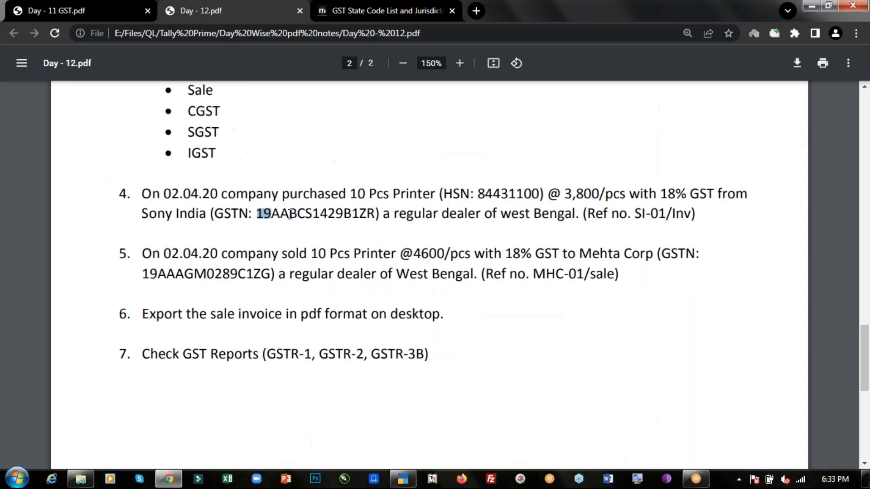
{"action": "double_click", "coordinate": [290, 213]}
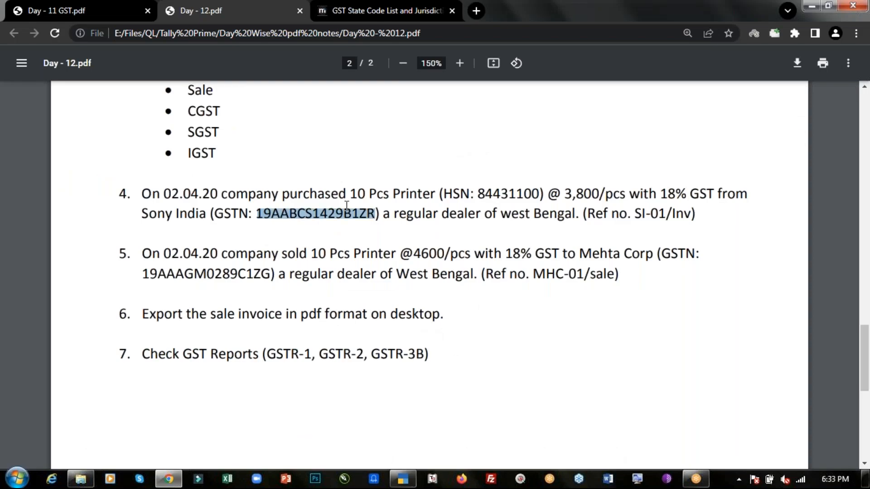
{"action": "key", "text": "ctrl+c"}
{"action": "key", "text": "alt+Tab"}
{"action": "key", "text": "ctrl+alt+v"}
{"action": "key", "text": "Return"}
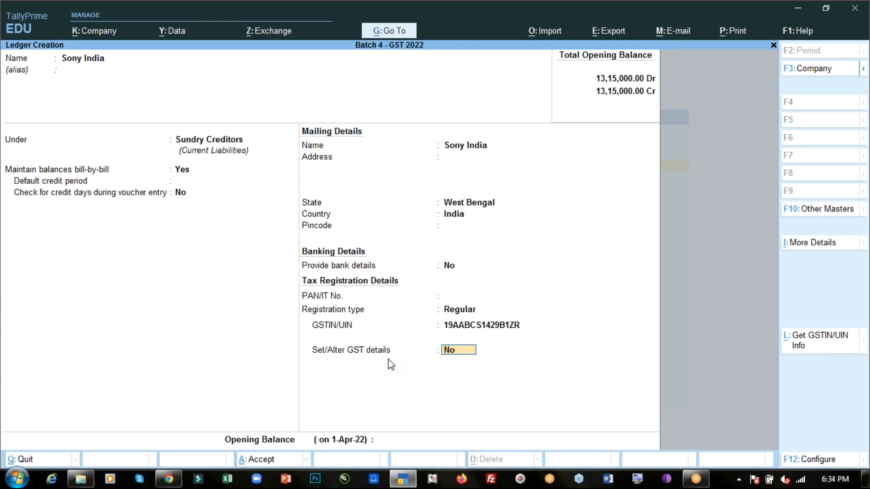
Step: Enable Set/Alter GST details for Sony India, keeping Regular registration, party type Not Applicable, and No for territory, e-commerce, deemed exporter and transporter
{"action": "type", "text": "y"}
{"action": "key", "text": "Return"}
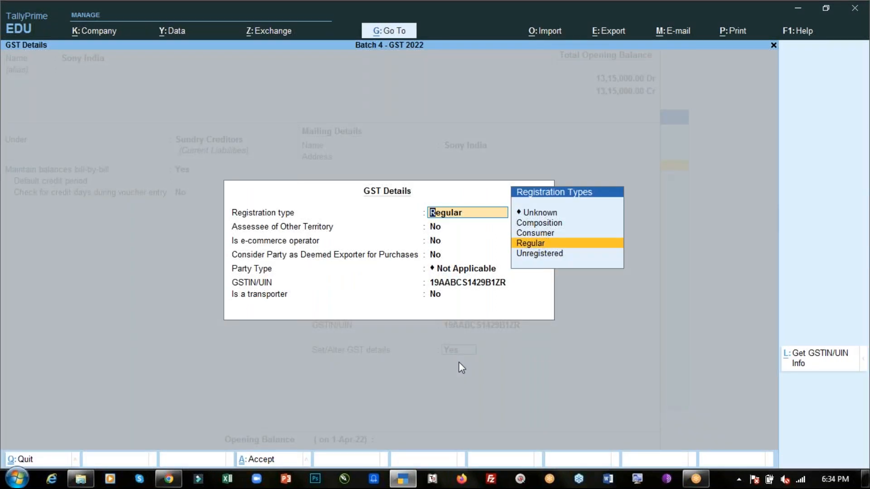
{"action": "key", "text": "Return"}
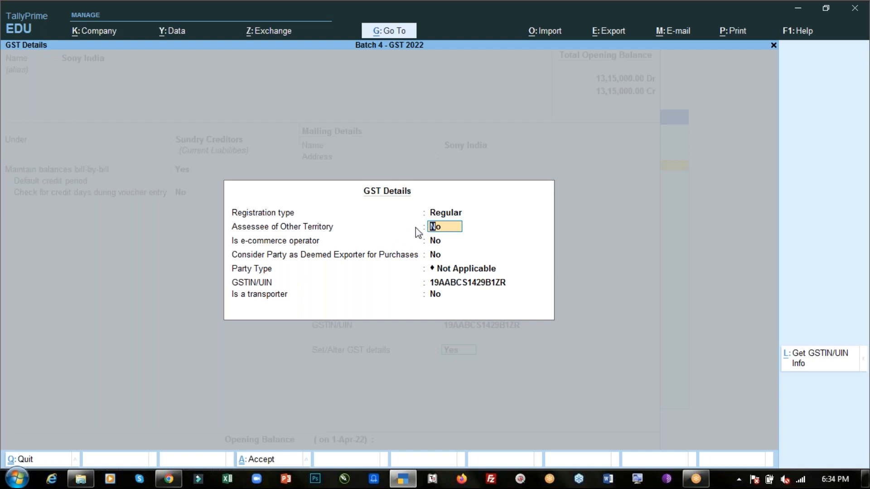
{"action": "key", "text": "Return"}
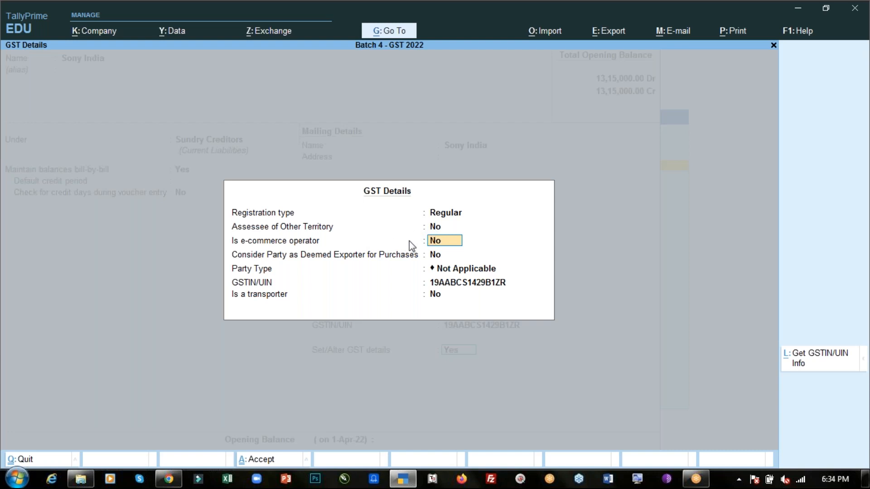
{"action": "key", "text": "Return"}
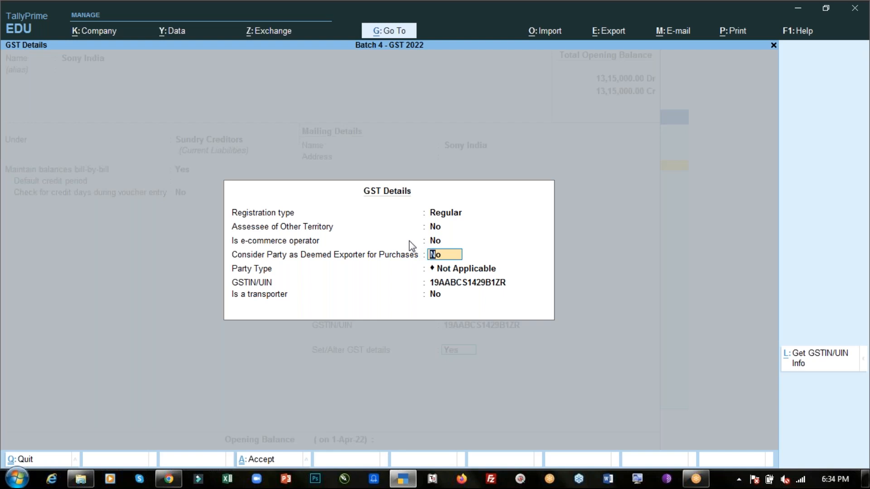
{"action": "key", "text": "Return"}
{"action": "key", "text": "Return"}
{"action": "key", "text": "Return"}
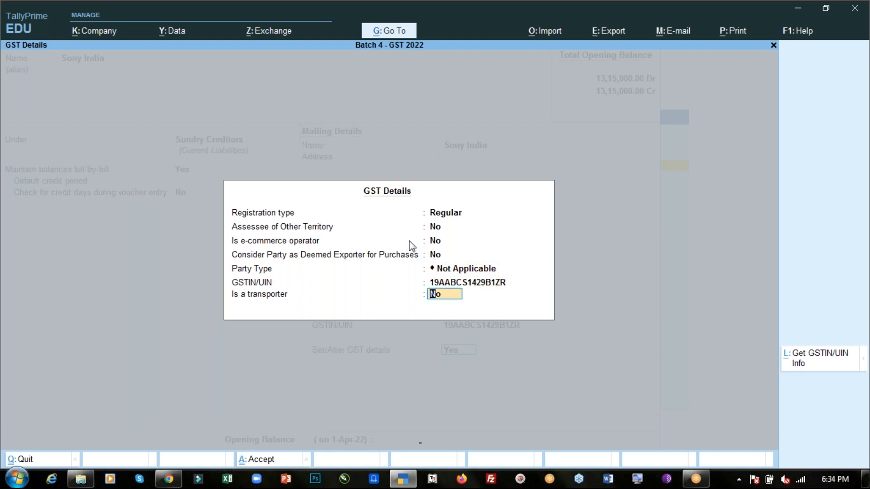
{"action": "key", "text": "Return"}
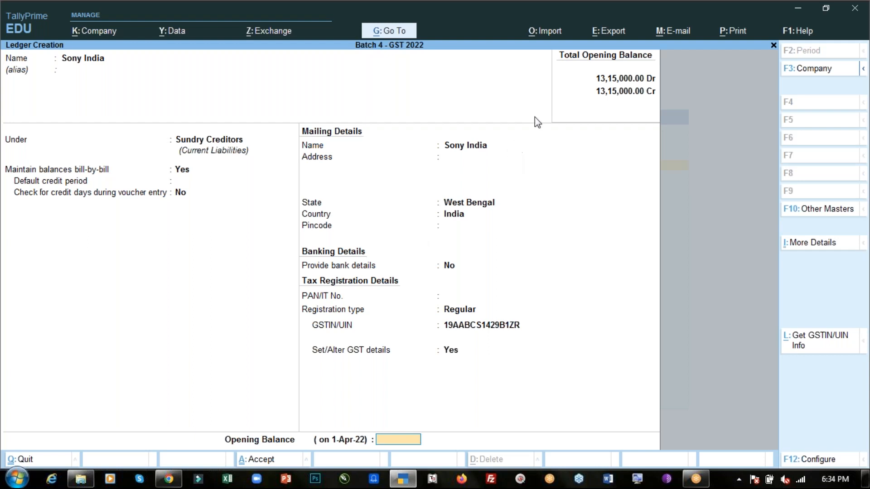
Step: Revisit Sony India's GSTIN field and review each GST Details option again, keeping every entry as set
{"action": "key", "text": "Return"}
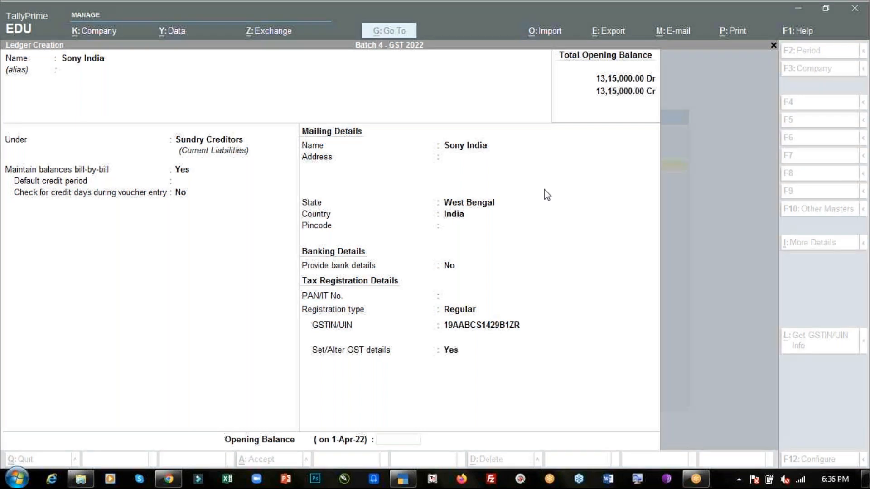
{"action": "left_click", "coordinate": [470, 329]}
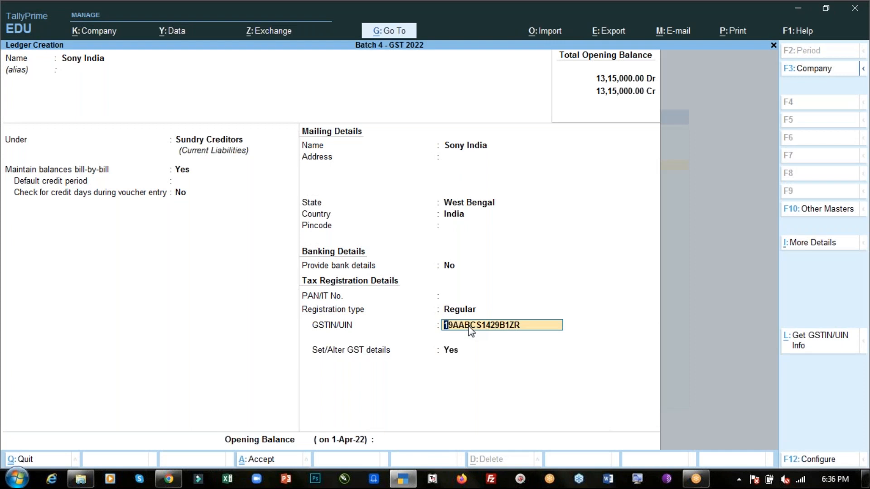
{"action": "key", "text": "Return"}
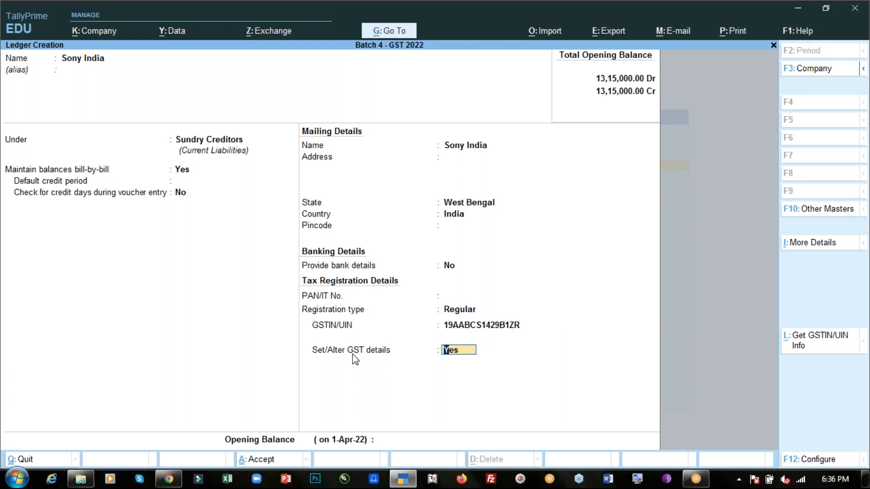
{"action": "key", "text": "Return"}
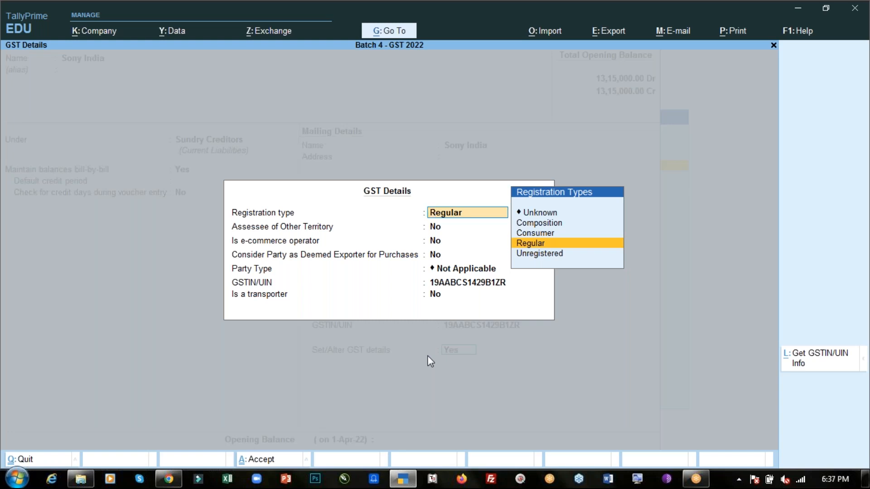
{"action": "key", "text": "Return"}
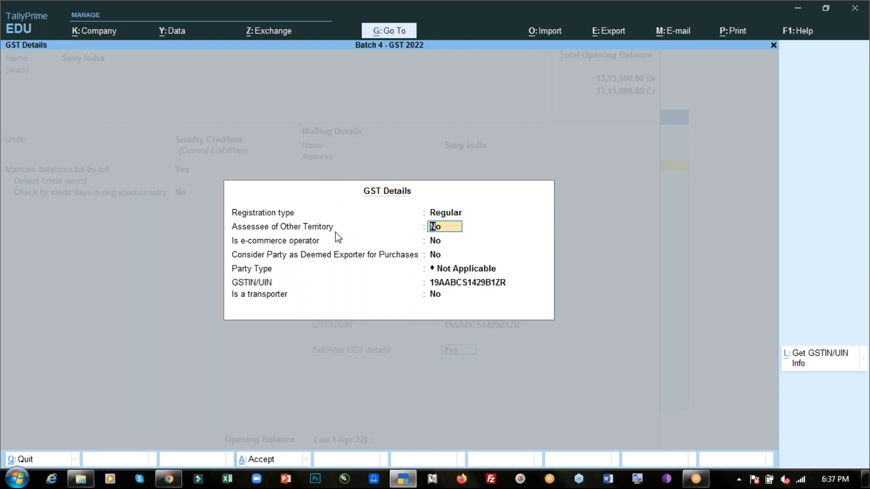
{"action": "left_click", "coordinate": [434, 243]}
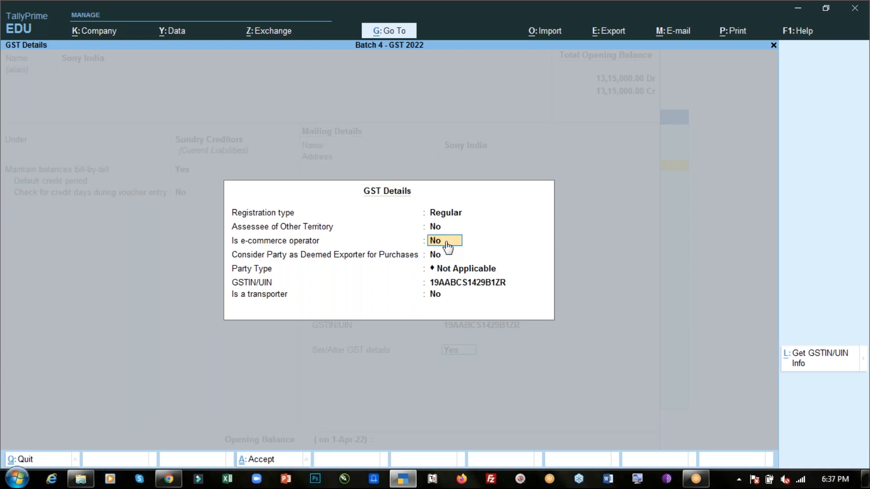
{"action": "key", "text": "Return"}
{"action": "key", "text": "Return"}
{"action": "key", "text": "Return"}
{"action": "key", "text": "Return"}
{"action": "key", "text": "Return"}
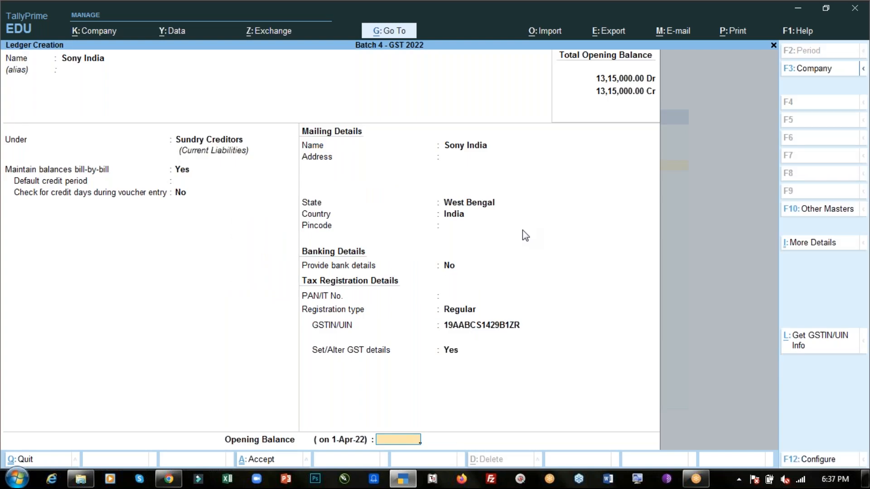
Step: Save the Sony India ledger and look up the purchased product in item 4 of the Day-12 PDF
{"action": "key", "text": "ctrl"}
{"action": "key", "text": "ctrl+a"}
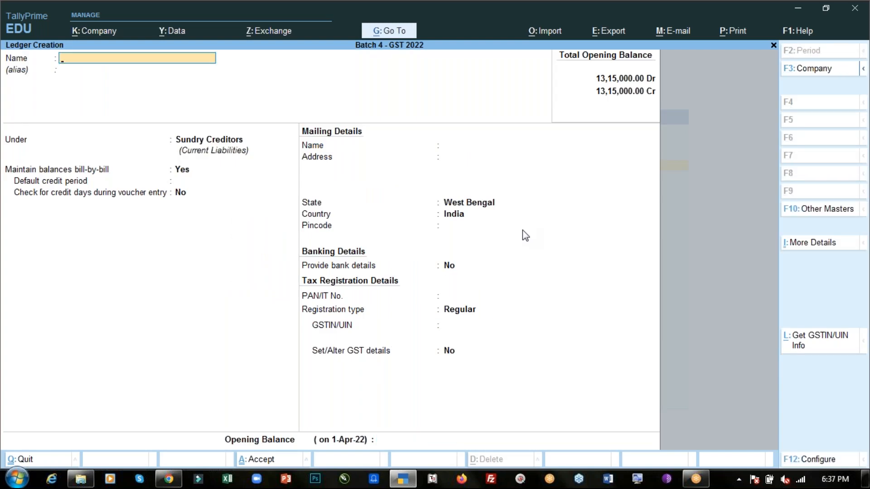
{"action": "key", "text": "alt+Tab"}
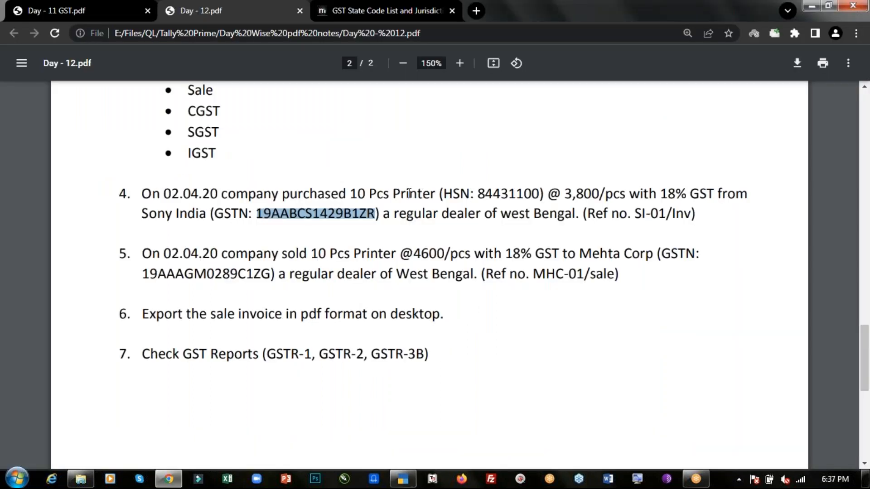
{"action": "double_click", "coordinate": [409, 194]}
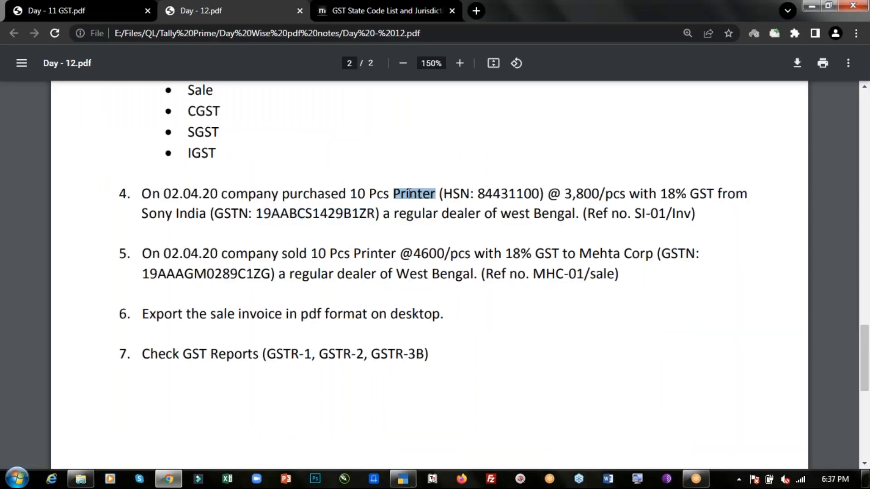
Step: Return to TallyPrime and start a simple unit with the symbol pcs, leaving its formal name blank
{"action": "key", "text": "alt+Tab"}
{"action": "key", "text": "Escape"}
{"action": "key", "text": "y"}
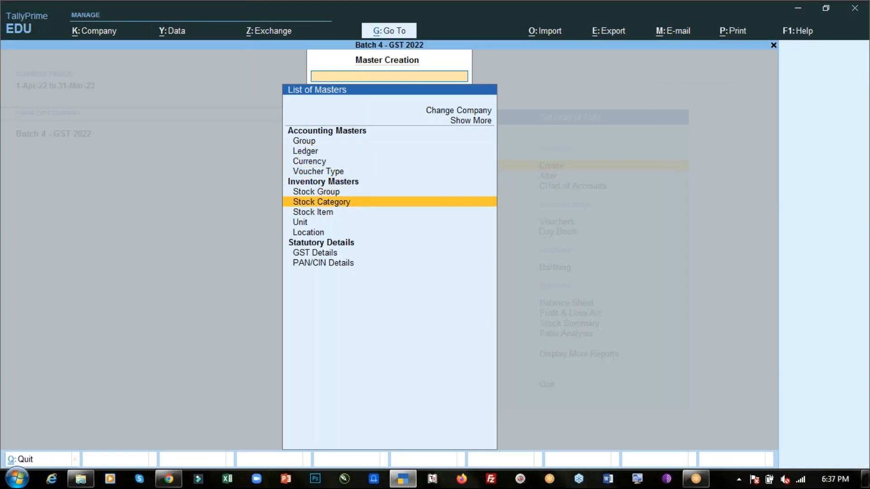
{"action": "key", "text": "Return"}
{"action": "type", "text": "pcs"}
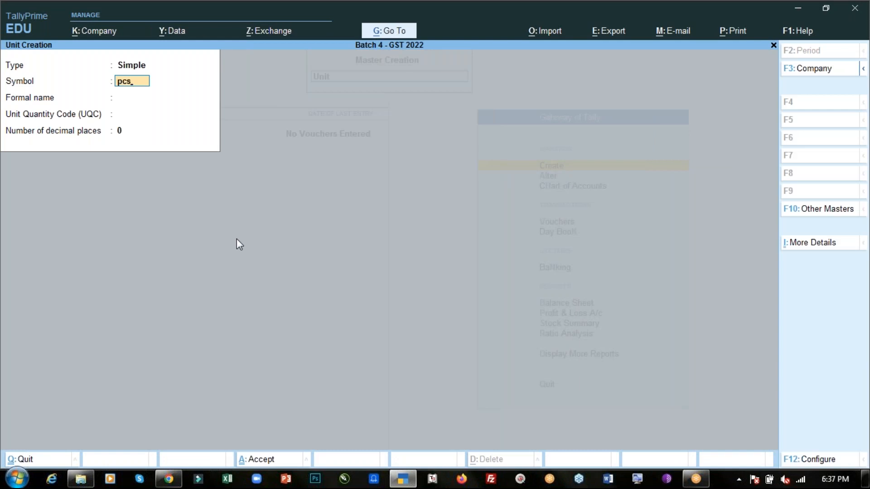
{"action": "key", "text": "Return"}
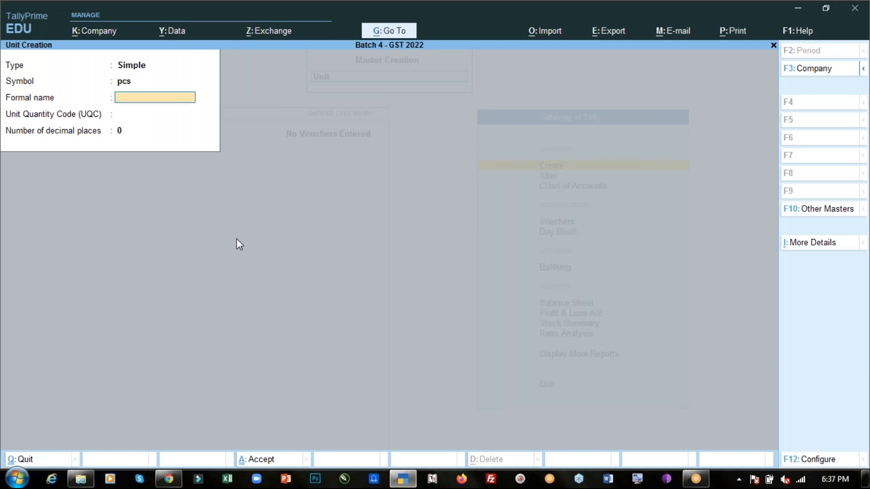
{"action": "key", "text": "Return"}
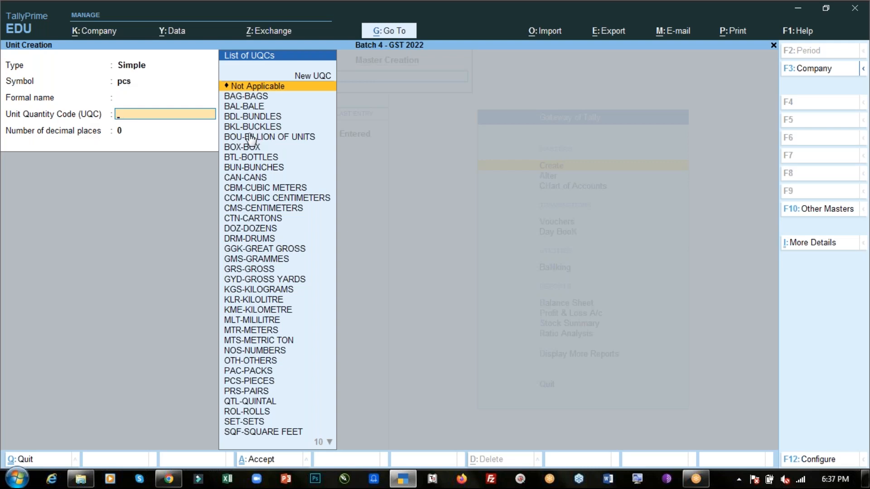
Step: Set the pcs unit's Unit Quantity Code to PCS-PIECES with 0 decimal places, save it and return to the master list
{"action": "key", "text": "Down"}
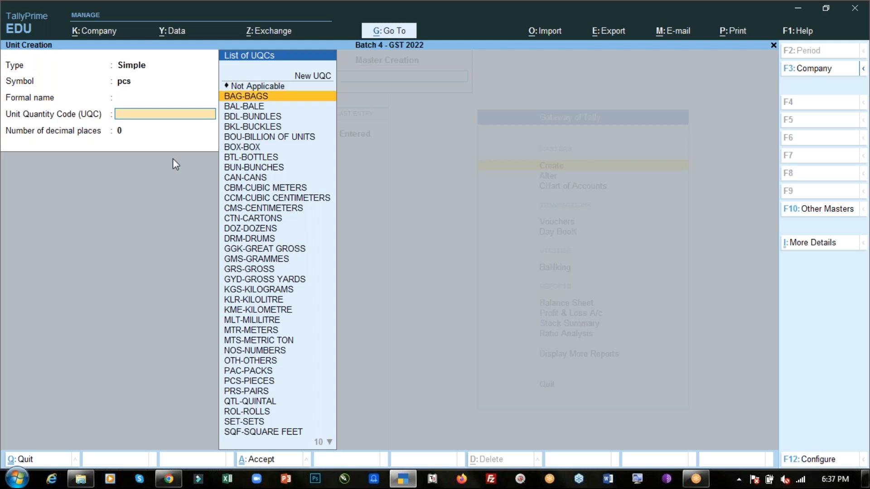
{"action": "key", "text": "Down"}
{"action": "key", "text": "Down"}
{"action": "key", "text": "Down"}
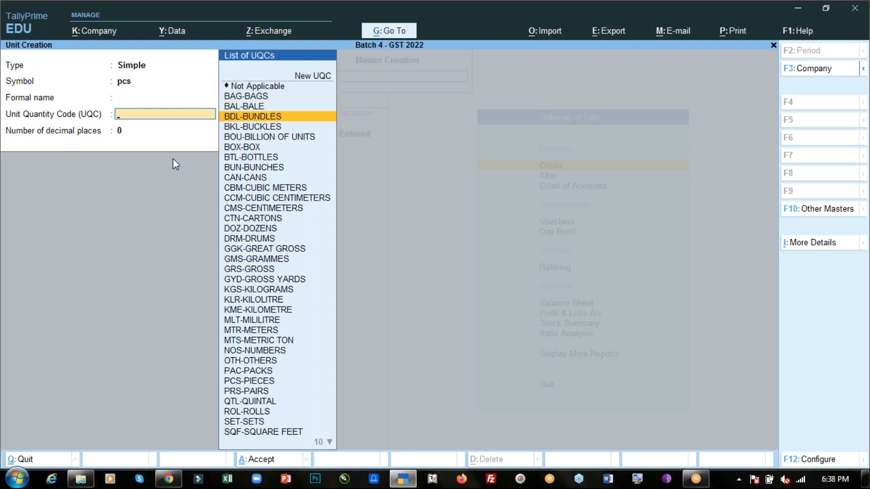
{"action": "key", "text": "Down"}
{"action": "key", "text": "Down"}
{"action": "key", "text": "Down"}
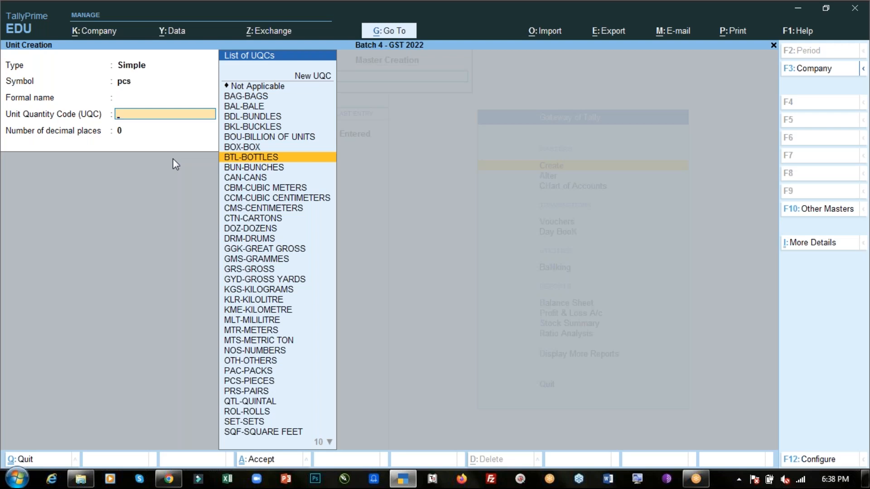
{"action": "type", "text": "pcs"}
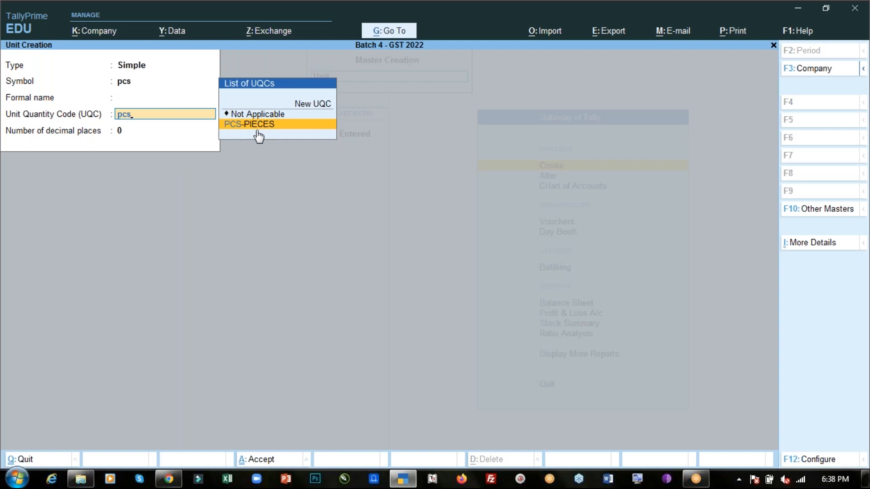
{"action": "key", "text": "Return"}
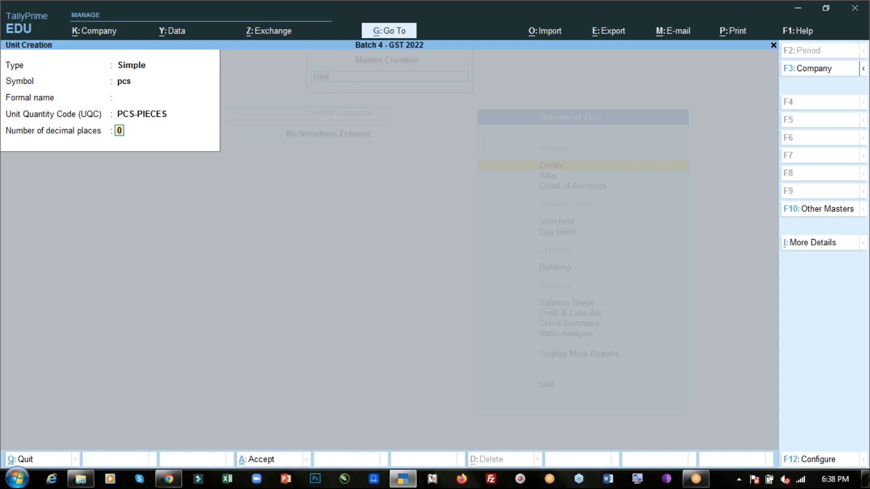
{"action": "key", "text": "BackSpace"}
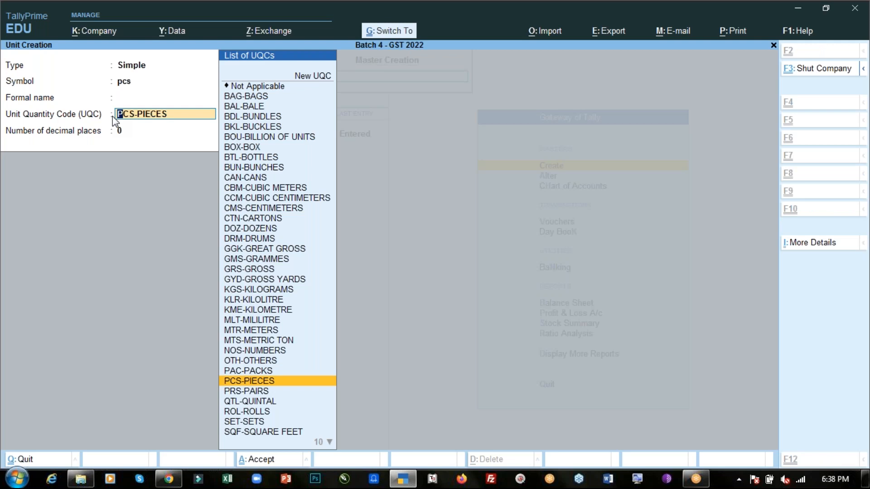
{"action": "key", "text": "ctrl+a"}
{"action": "key", "text": "Escape"}
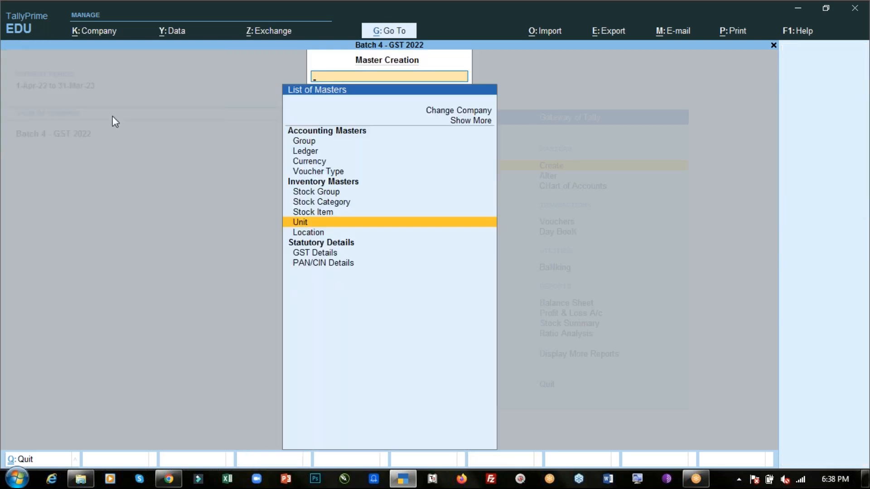
Step: Start the stock item Printer under Primary with units pcs, category and alternate units Not Applicable, and Set components (BOM) No
{"action": "key", "text": "Up"}
{"action": "key", "text": "Return"}
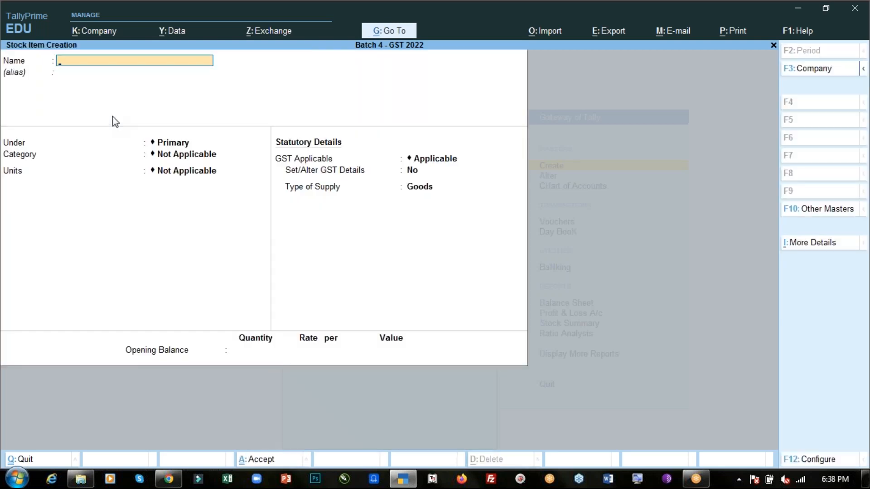
{"action": "type", "text": "Printer"}
{"action": "key", "text": "Return"}
{"action": "key", "text": "Return"}
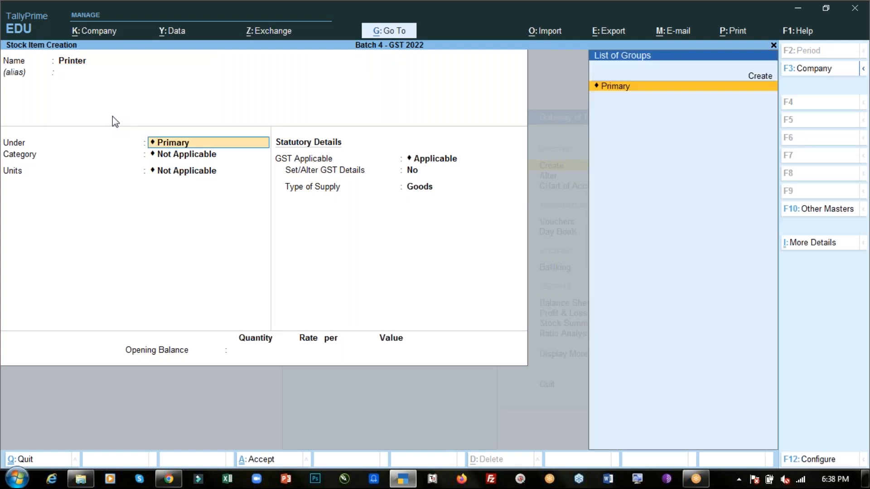
{"action": "key", "text": "Return"}
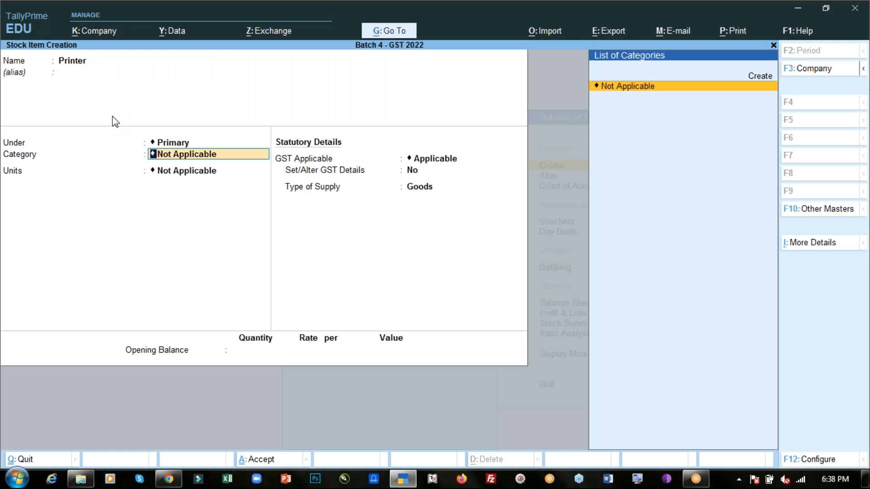
{"action": "key", "text": "Return"}
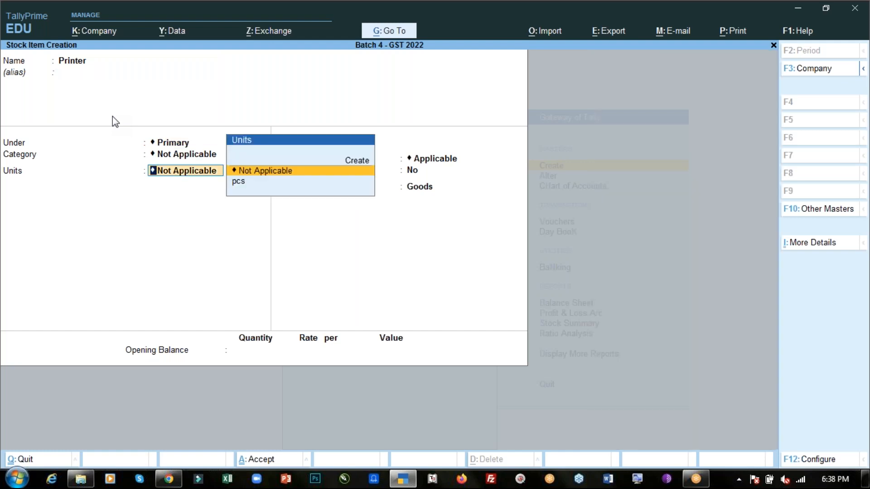
{"action": "key", "text": "Down"}
{"action": "key", "text": "Return"}
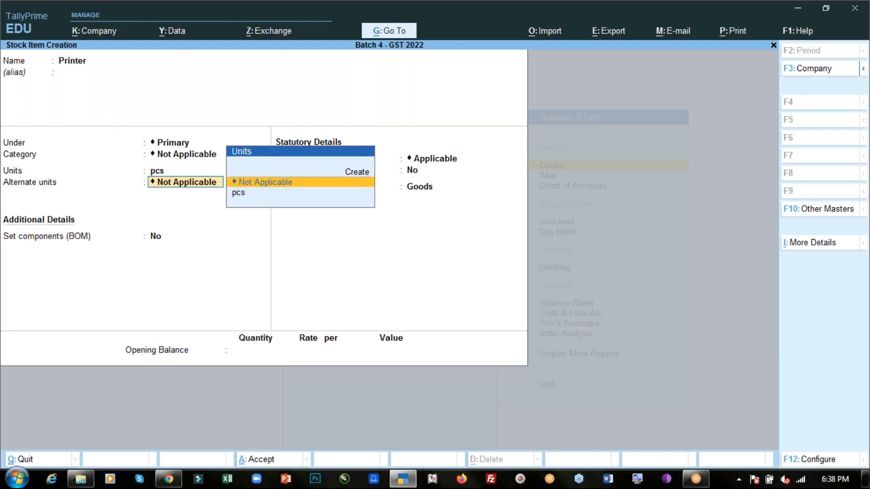
{"action": "key", "text": "Return"}
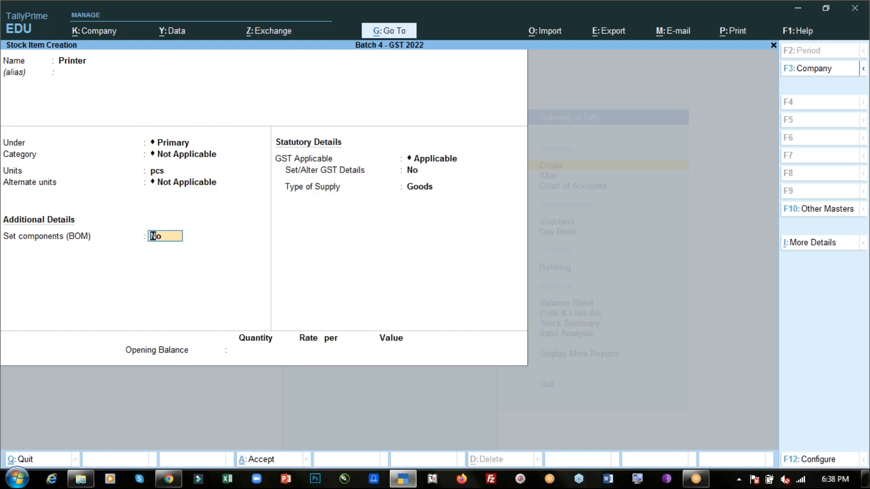
{"action": "key", "text": "Return"}
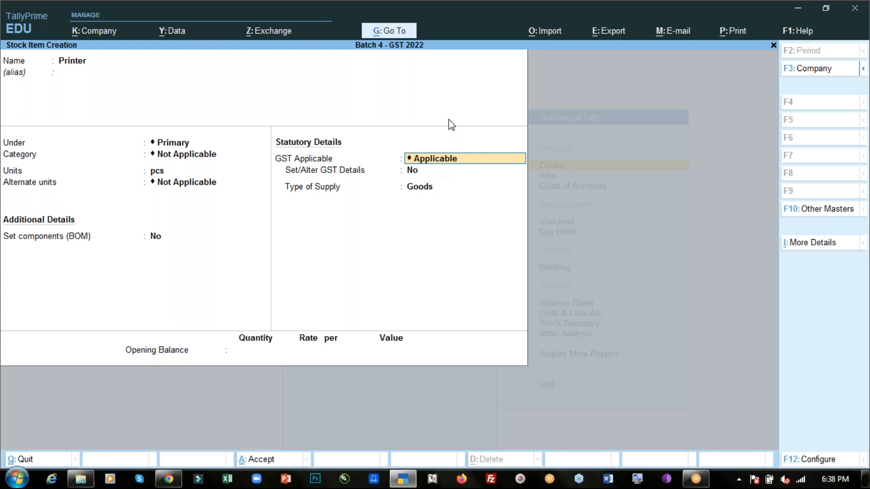
Step: Keep GST Applicable for the Printer item and enable Set/Alter GST Details
{"action": "key", "text": "Return"}
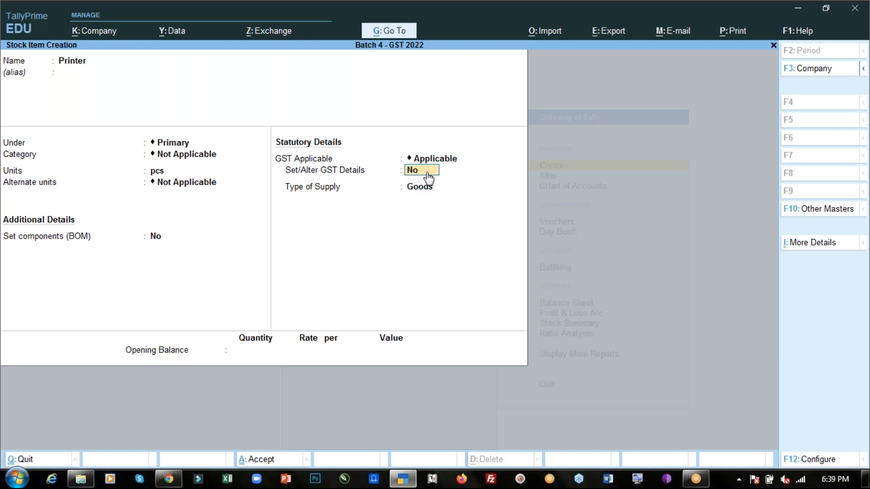
{"action": "type", "text": "y"}
{"action": "key", "text": "Return"}
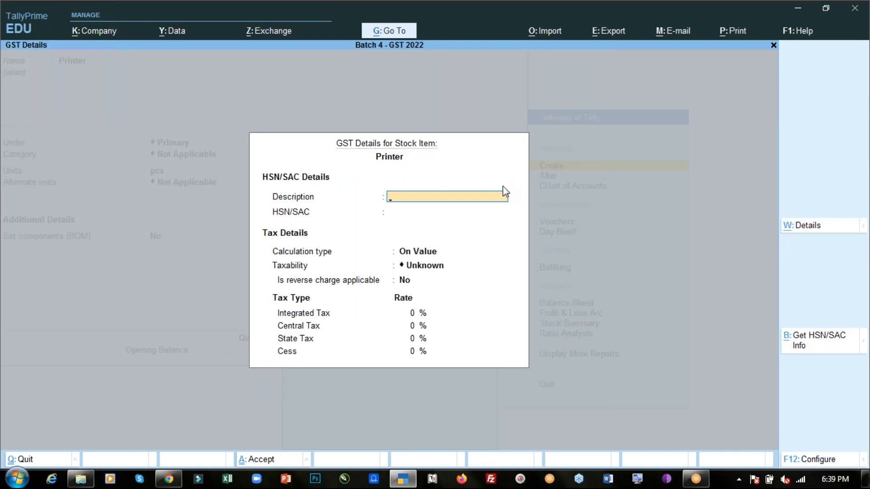
Step: Set Allow HSN/SAC details, Enable Reverse Charge calculation and Show all GST Tax Types to No in the Printer's GST details configuration
{"action": "key", "text": "F12"}
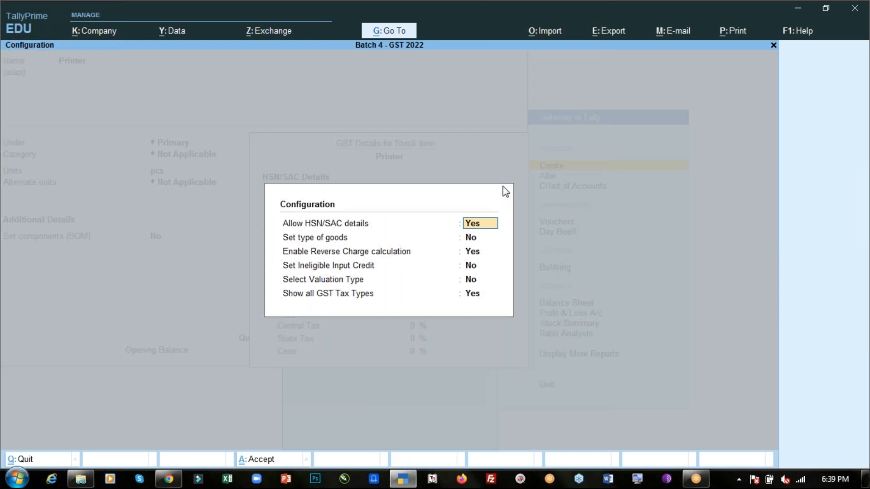
{"action": "type", "text": "n"}
{"action": "key", "text": "Return"}
{"action": "key", "text": "Return"}
{"action": "type", "text": "n"}
{"action": "key", "text": "Return"}
{"action": "key", "text": "Return"}
{"action": "key", "text": "Return"}
{"action": "type", "text": "n"}
{"action": "key", "text": "Return"}
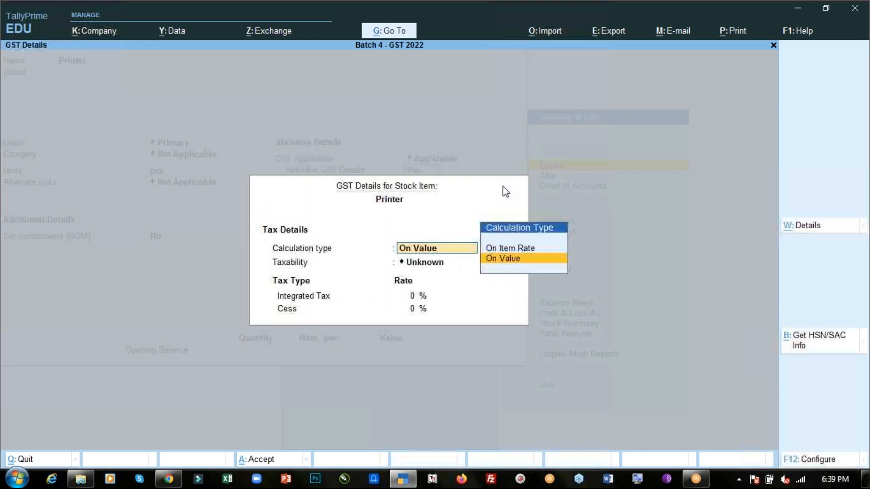
{"action": "key", "text": "Return"}
{"action": "key", "text": "BackSpace"}
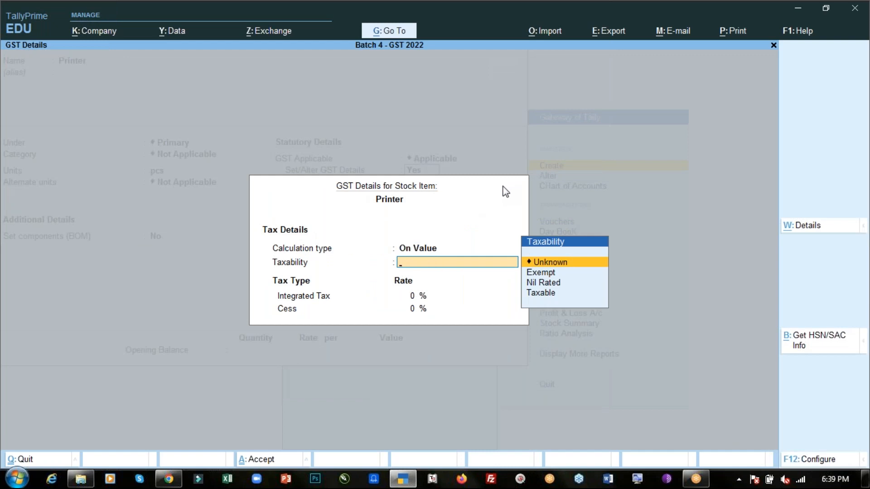
{"action": "key", "text": "Escape"}
{"action": "key", "text": "y"}
{"action": "key", "text": "Return"}
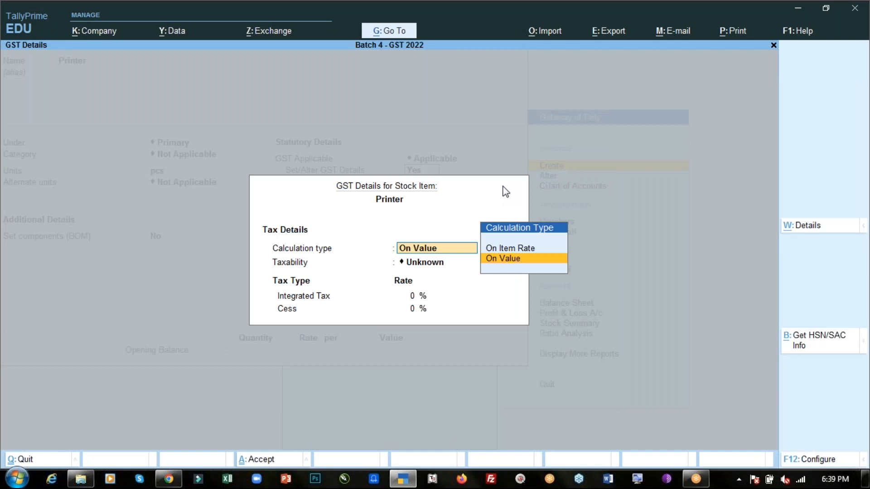
Step: Configure the Printer's GST details with Allow HSN/SAC details and Show all GST Tax Types set to Yes, keeping the other options No
{"action": "left_click", "coordinate": [800, 460]}
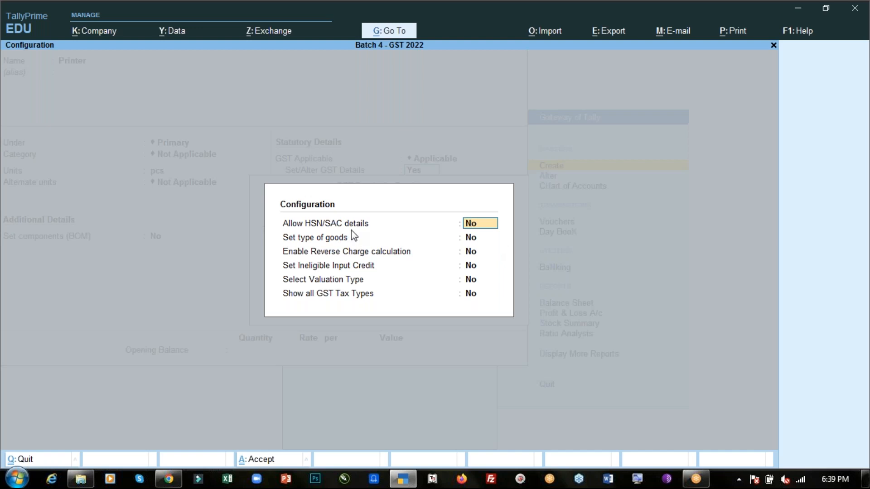
{"action": "type", "text": "y"}
{"action": "key", "text": "Return"}
{"action": "key", "text": "Return"}
{"action": "key", "text": "Return"}
{"action": "key", "text": "Return"}
{"action": "key", "text": "Return"}
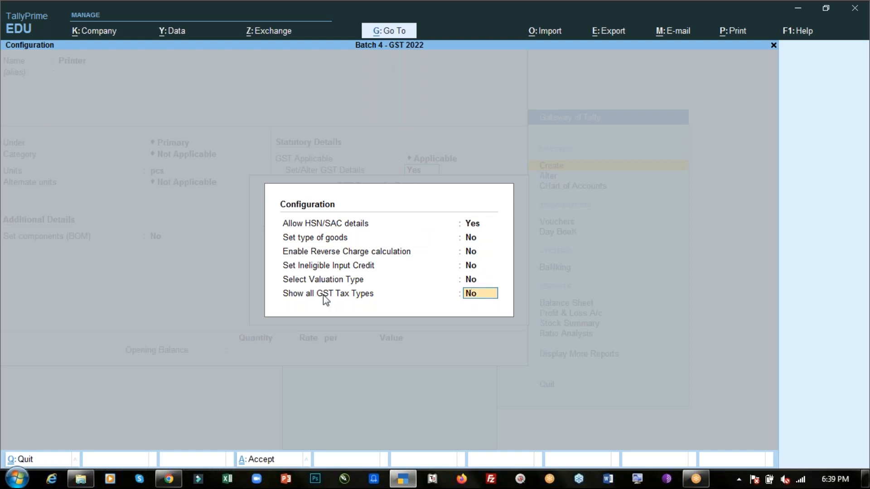
{"action": "type", "text": "y"}
{"action": "key", "text": "Return"}
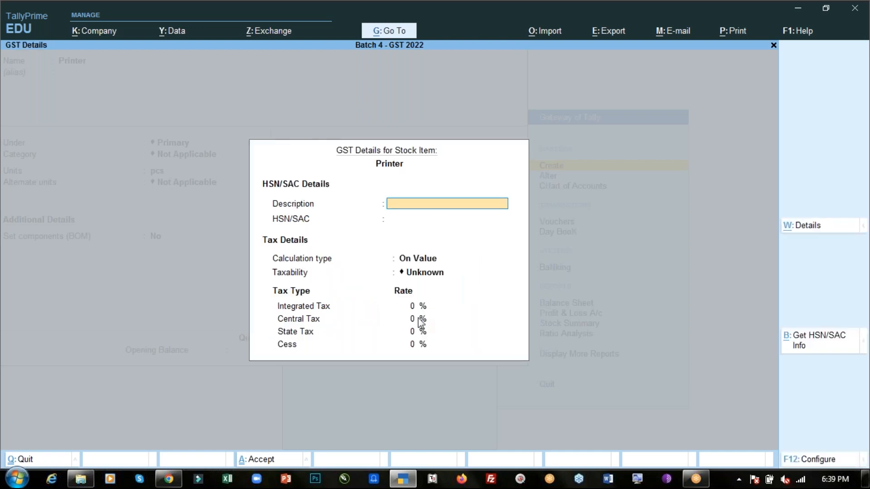
Step: Reopen the GST details configuration and highlight Allow HSN/SAC details and Show all GST Tax Types with the screen marker
{"action": "left_click", "coordinate": [807, 459]}
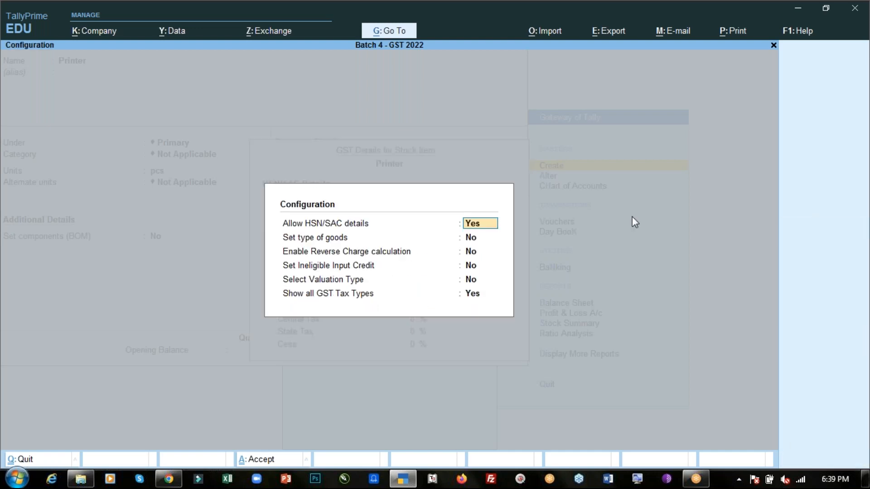
{"action": "left_click", "coordinate": [554, 4]}
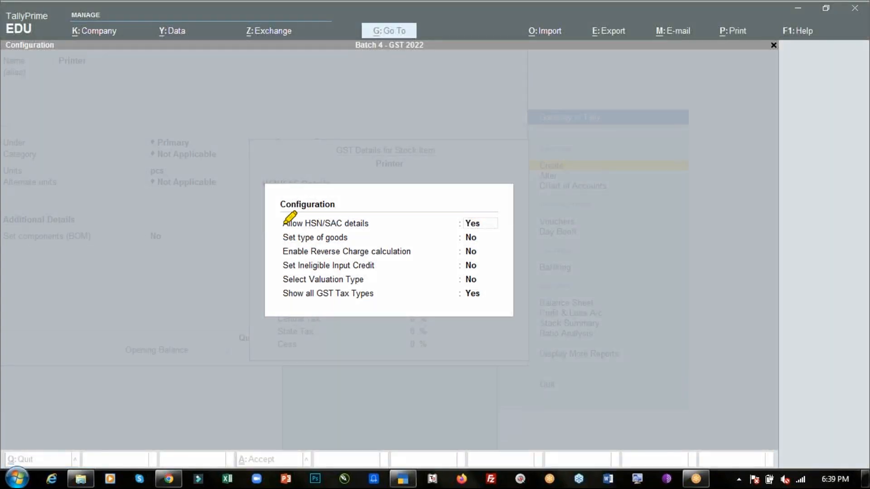
{"action": "left_click_drag", "start_coordinate": [284, 223], "coordinate": [376, 225]}
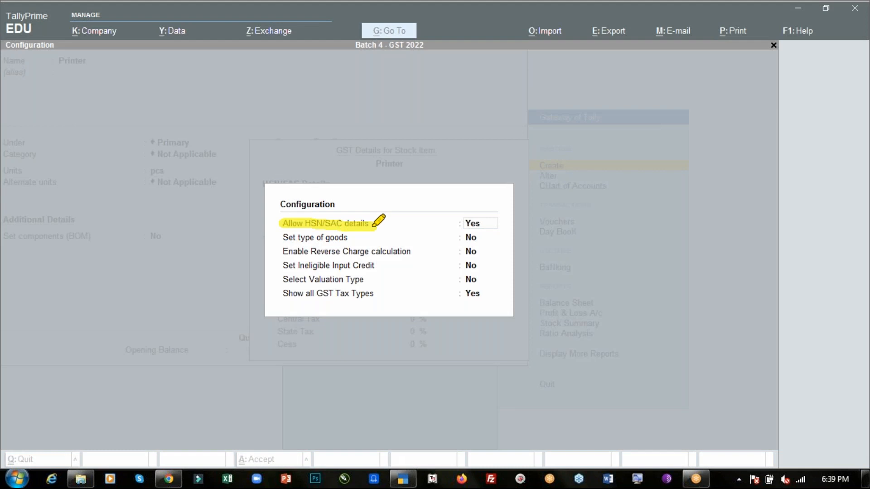
{"action": "left_click_drag", "start_coordinate": [382, 293], "coordinate": [280, 294]}
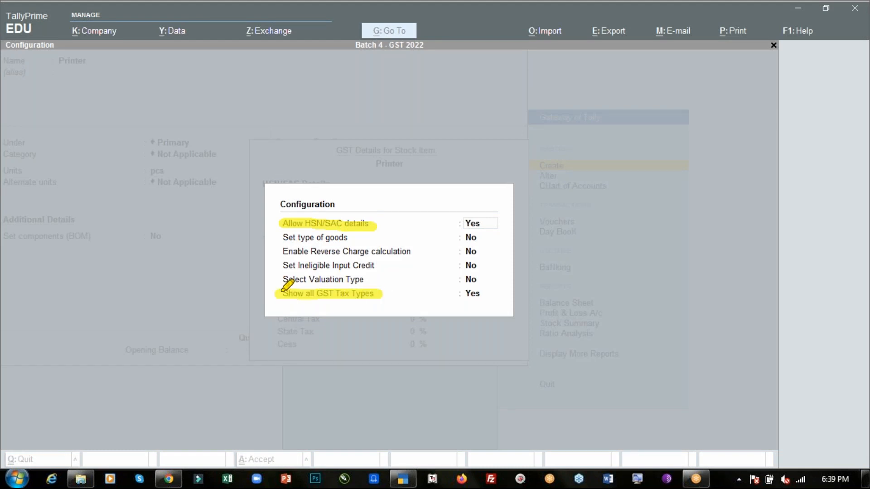
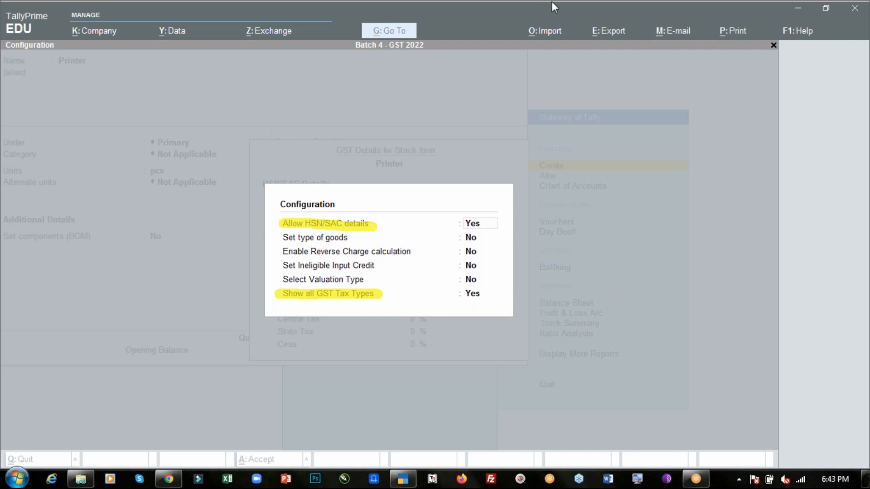
Step: Clear the marker highlights, accept the GST details configuration and quit the unsaved Printer stock item
{"action": "left_click", "coordinate": [564, 94]}
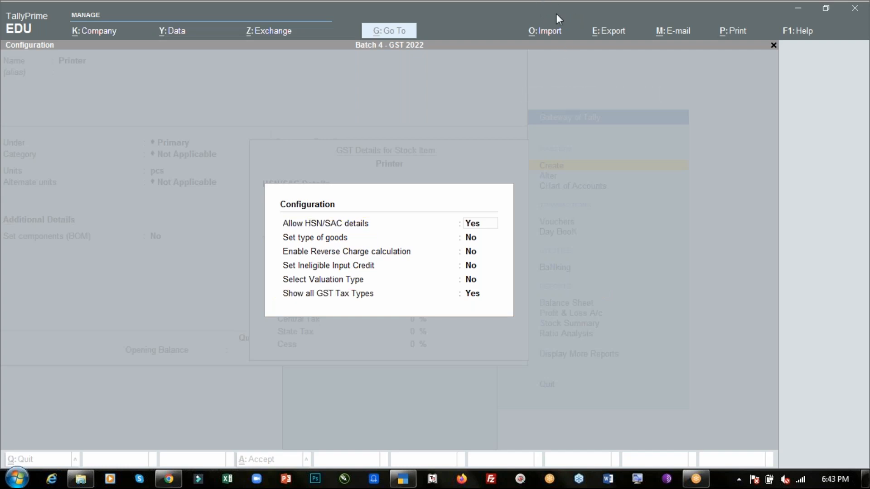
{"action": "left_click", "coordinate": [523, 223]}
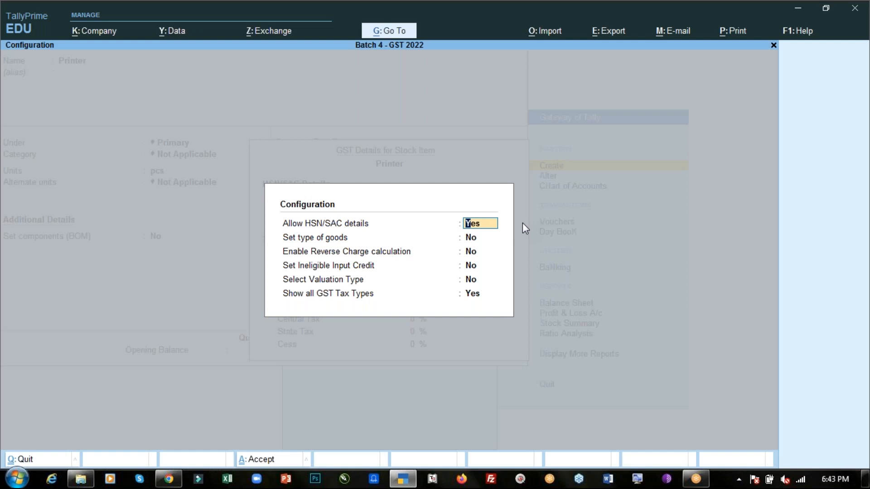
{"action": "key", "text": "ctrl+a"}
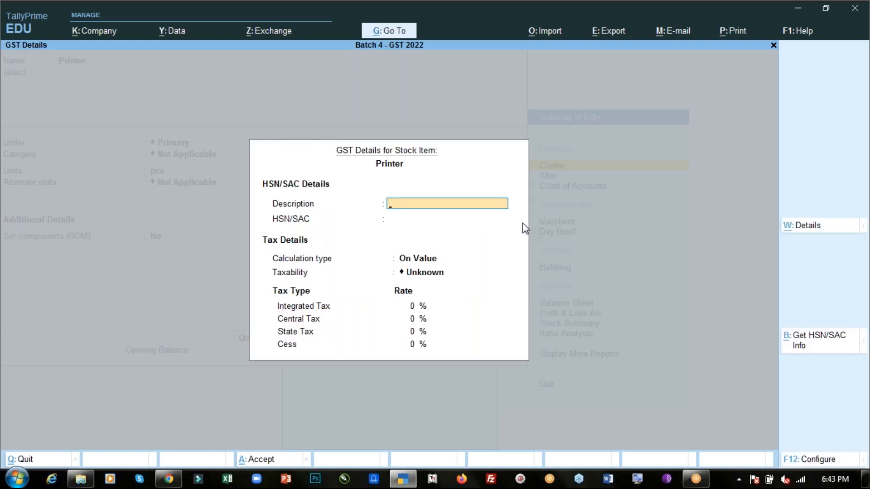
{"action": "key", "text": "Escape"}
{"action": "key", "text": "Escape"}
{"action": "key", "text": "y"}
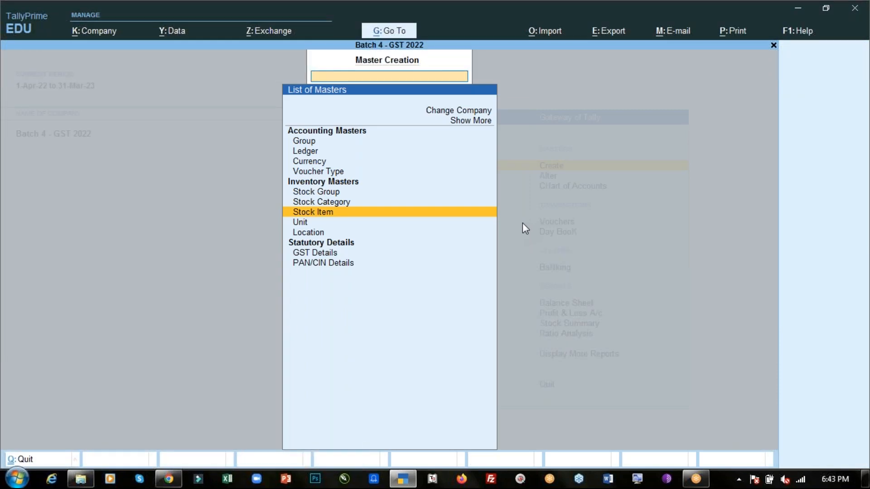
Step: Start a new stock item named Printer under Primary, with pcs as its unit and no alternate unit
{"action": "key", "text": "Return"}
{"action": "key", "text": "alt+Tab"}
{"action": "key", "text": "alt+Tab"}
{"action": "type", "text": "Printe"}
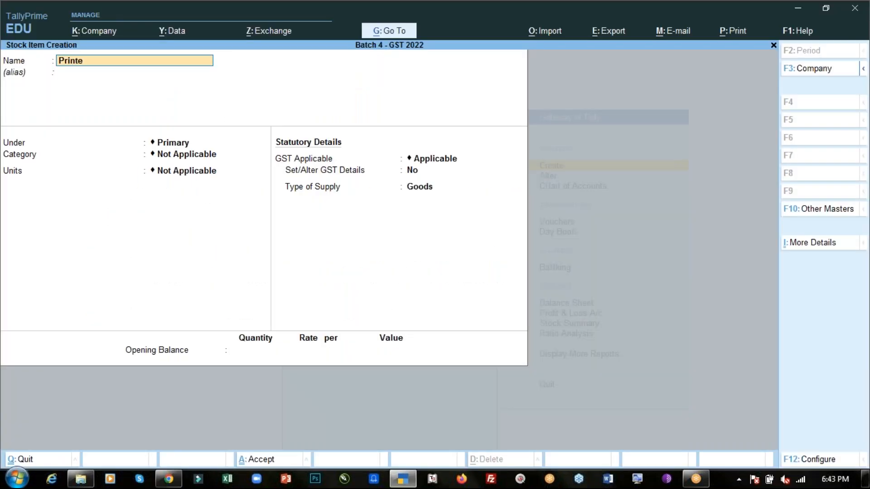
{"action": "type", "text": "r"}
{"action": "key", "text": "Return"}
{"action": "key", "text": "Return"}
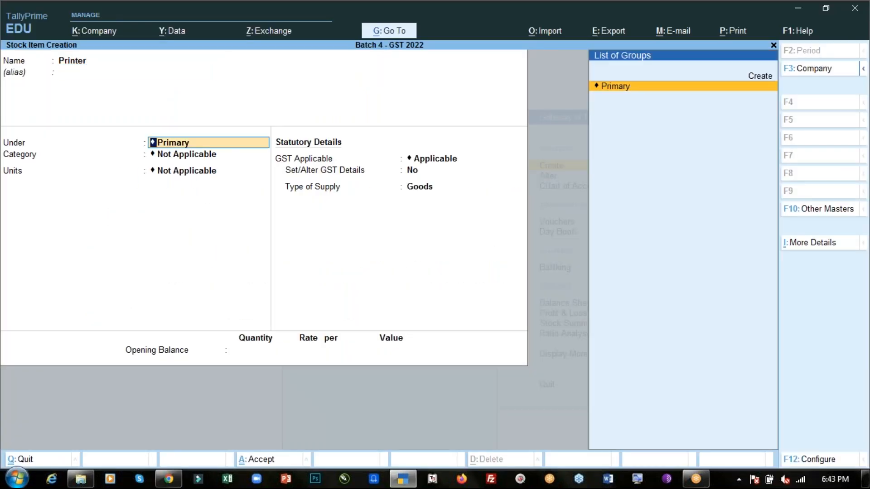
{"action": "key", "text": "Return"}
{"action": "key", "text": "Return"}
{"action": "key", "text": "Down"}
{"action": "key", "text": "Return"}
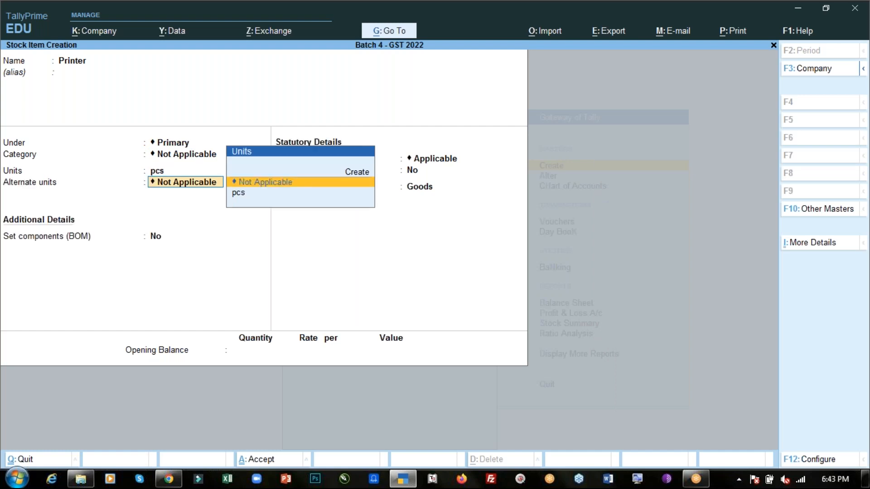
{"action": "key", "text": "Return"}
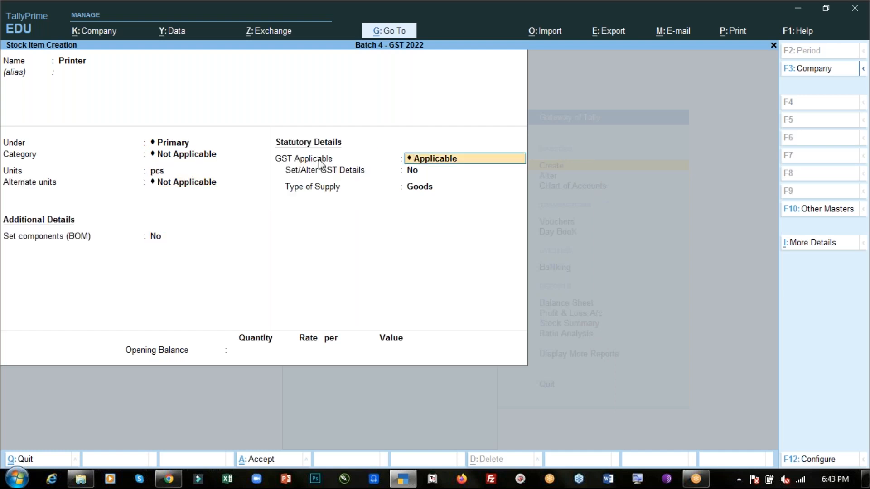
Step: Keep GST Applicable for the new Printer item and set Set/Alter GST Details to Yes
{"action": "key", "text": "Return"}
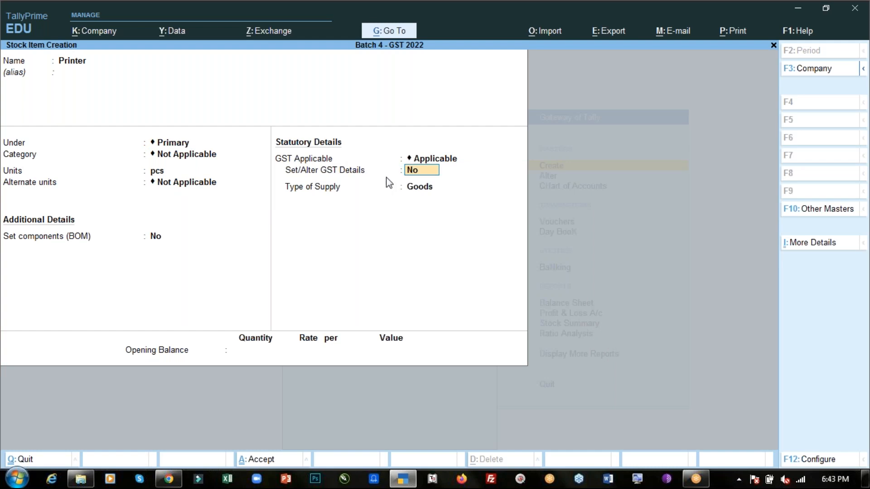
{"action": "type", "text": "y"}
{"action": "key", "text": "Return"}
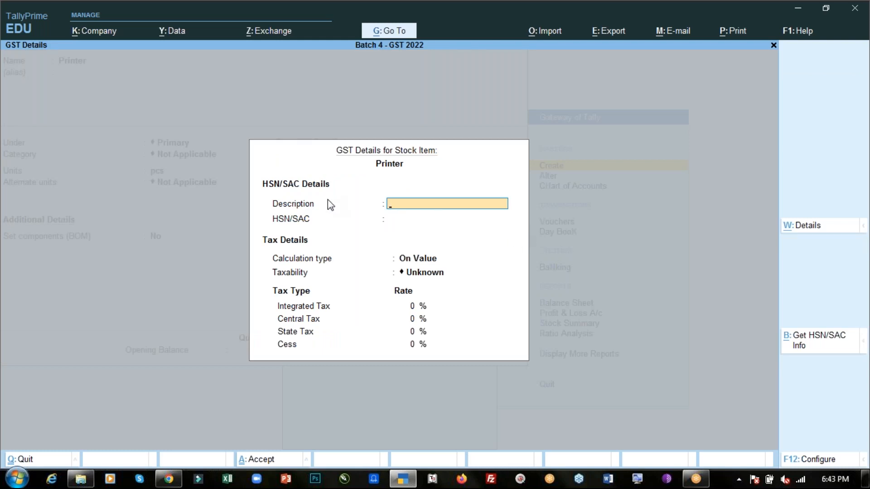
Step: Enter Printer as the GST description and copy HSN code 84431100 from the Day-12 PDF into HSN/SAC
{"action": "type", "text": "Printer"}
{"action": "key", "text": "Return"}
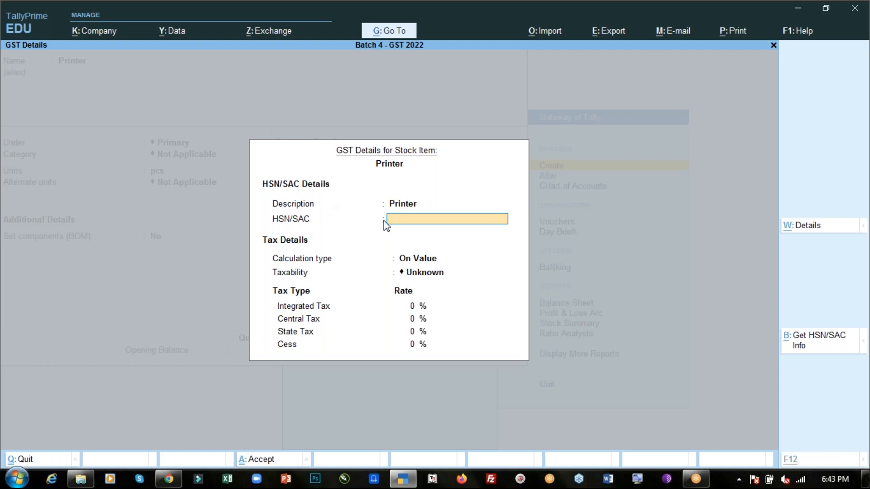
{"action": "key", "text": "alt+Tab"}
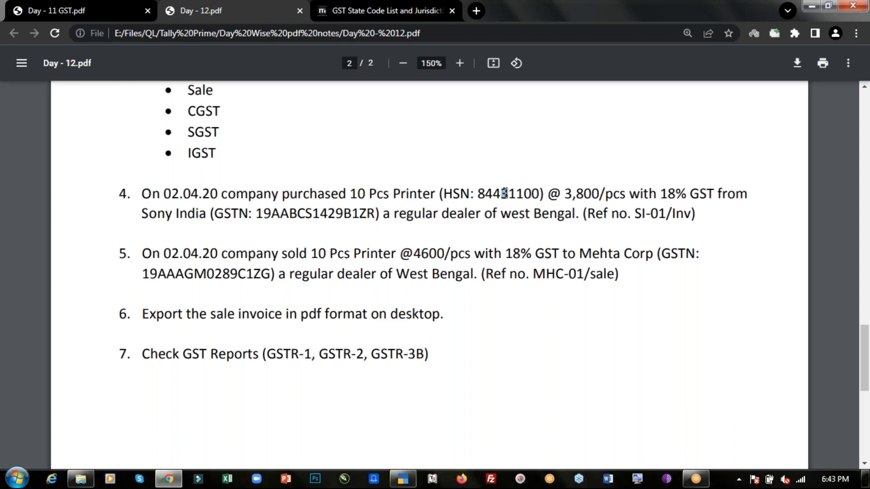
{"action": "double_click", "coordinate": [504, 194]}
{"action": "key", "text": "alt+Tab"}
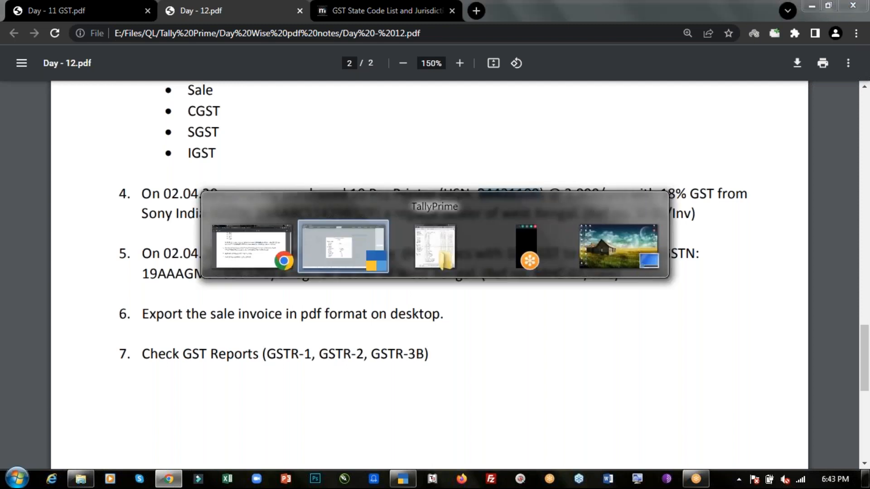
{"action": "key", "text": "ctrl+alt+v"}
{"action": "key", "text": "Return"}
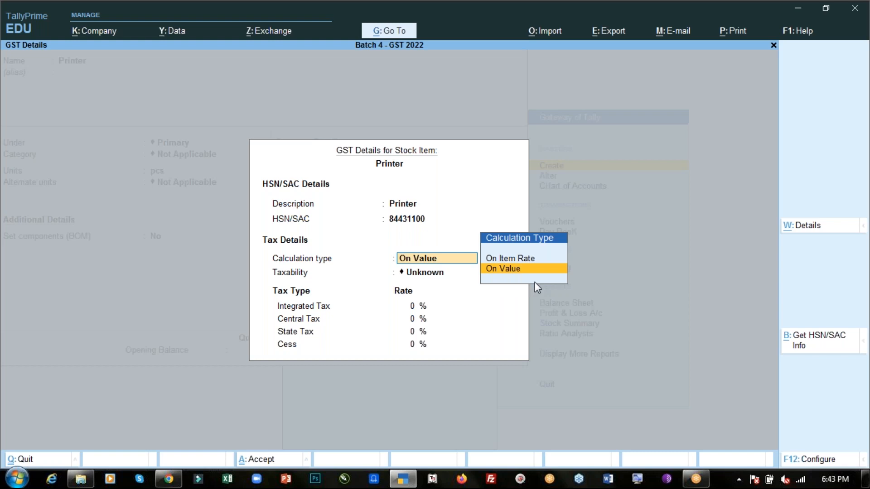
Step: Keep the calculation type On Value, set Taxability to Taxable and Integrated Tax to 18%, and accept the GST details
{"action": "key", "text": "Return"}
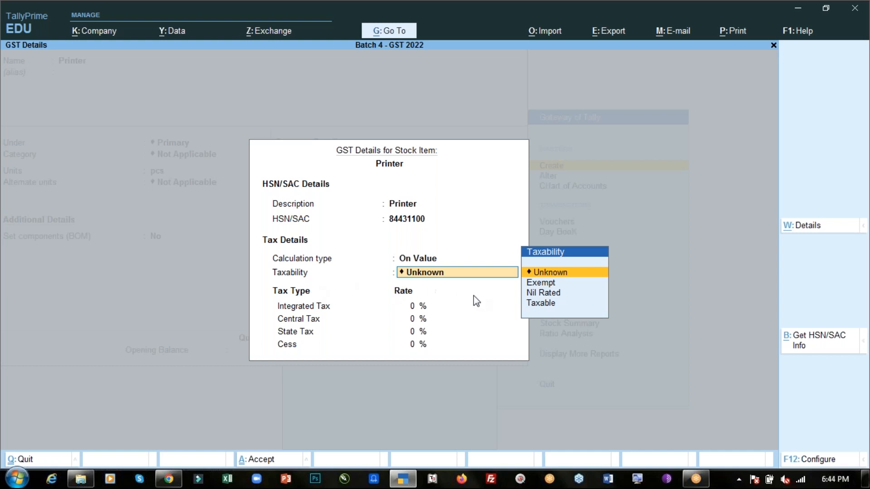
{"action": "key", "text": "Down"}
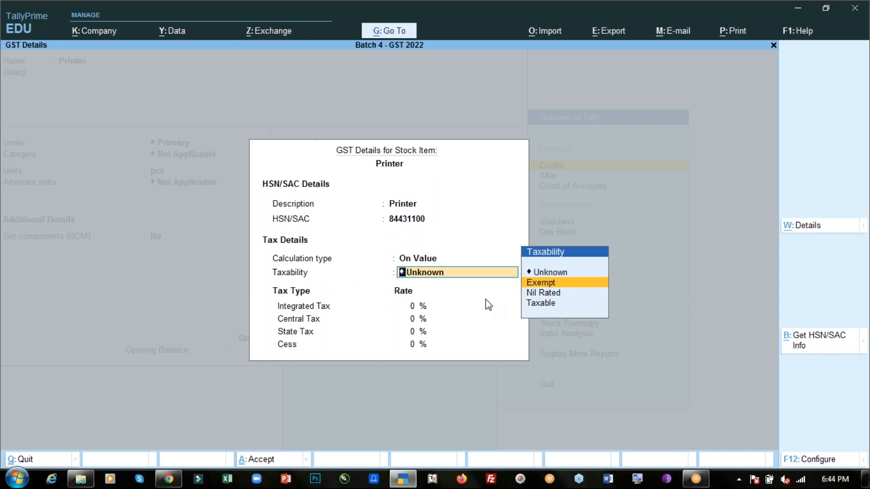
{"action": "key", "text": "Down"}
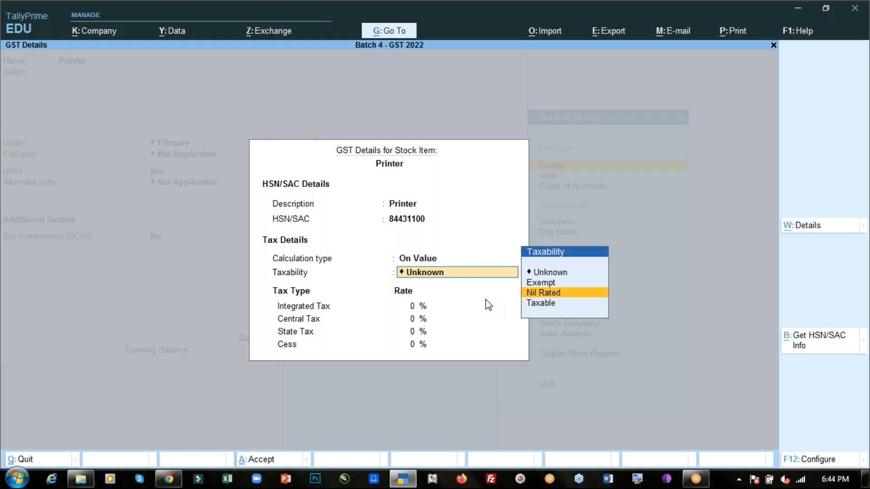
{"action": "key", "text": "Down"}
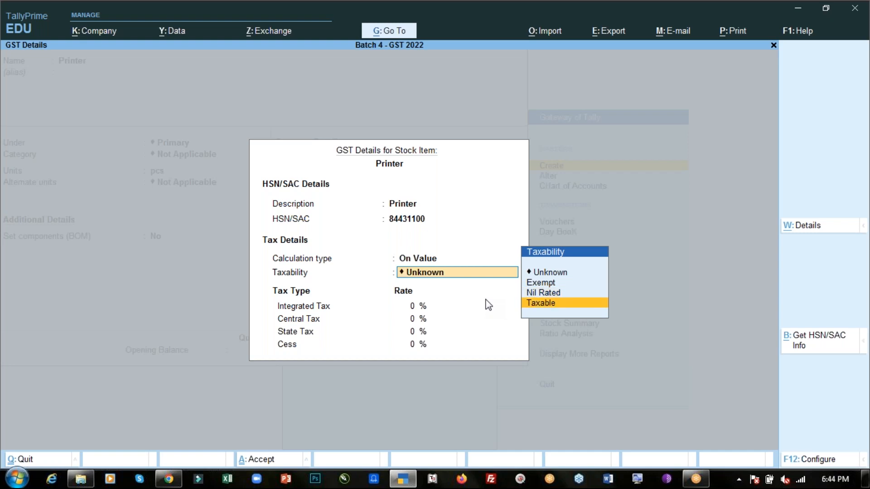
{"action": "key", "text": "Return"}
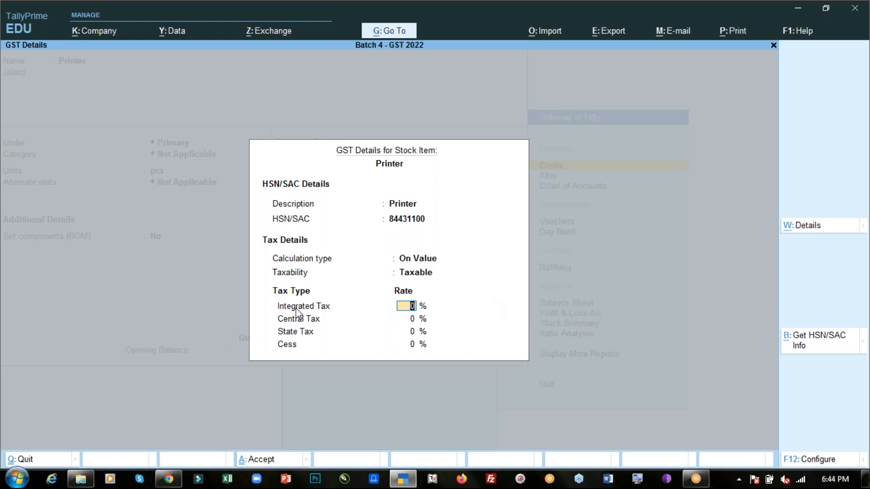
{"action": "type", "text": "18"}
{"action": "key", "text": "Return"}
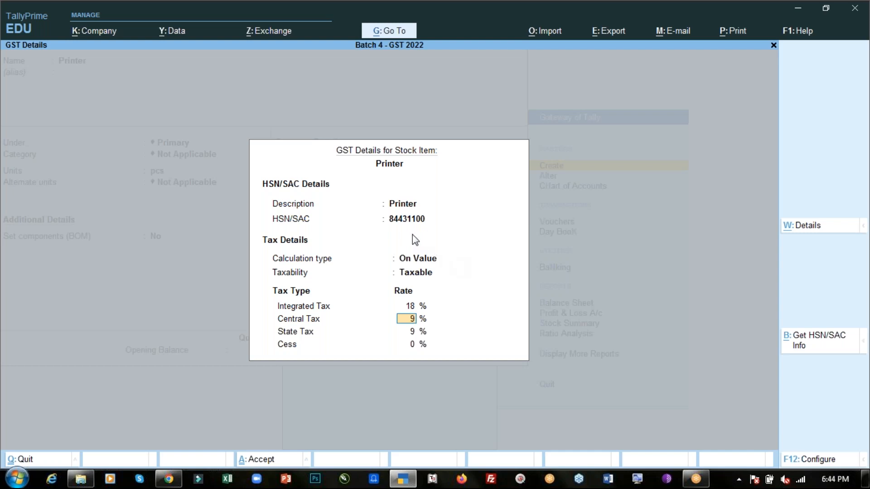
{"action": "key", "text": "ctrl+a"}
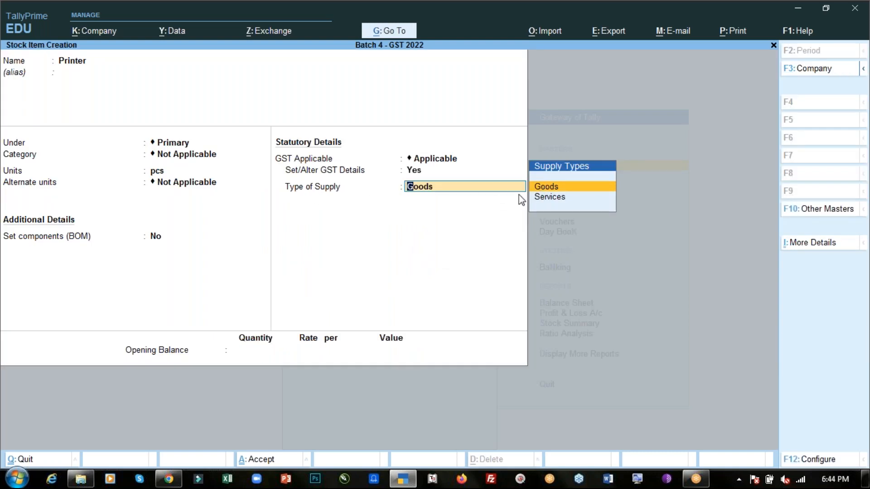
Step: Reopen the Printer's GST details and review the HSN/SAC and tax rate entries
{"action": "key", "text": "BackSpace"}
{"action": "key", "text": "Return"}
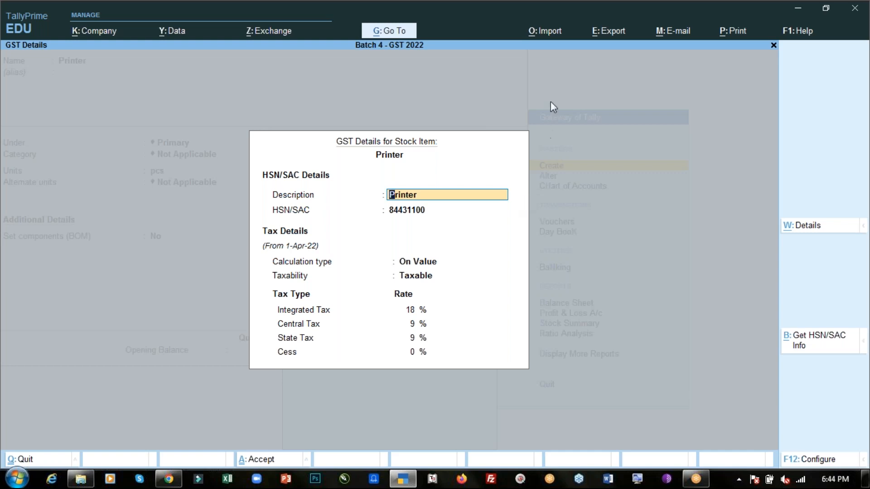
{"action": "left_click", "coordinate": [643, 26]}
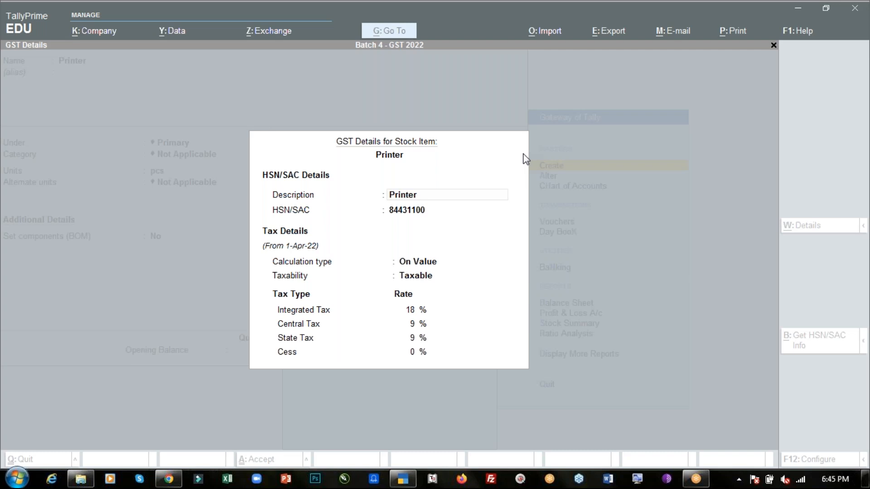
{"action": "left_click", "coordinate": [535, 262]}
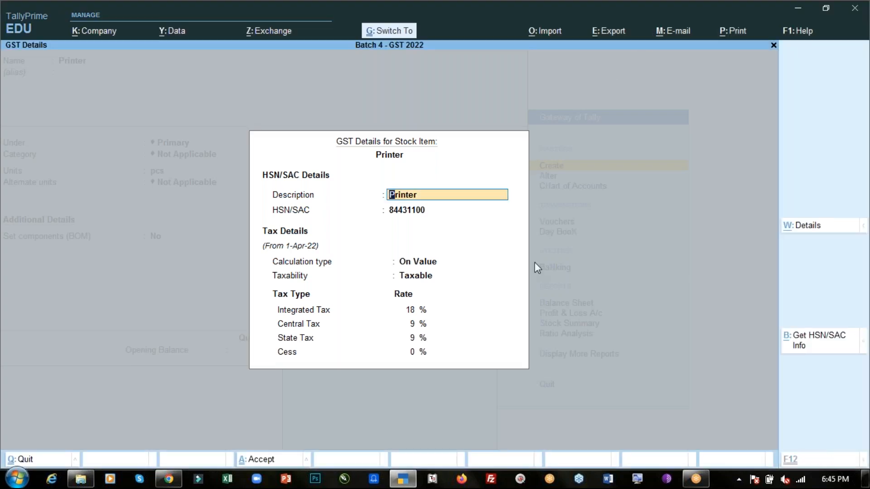
Step: Accept the GST details, keep Goods as the type of supply and save the Printer stock item
{"action": "key", "text": "ctrl+a"}
{"action": "key", "text": "Return"}
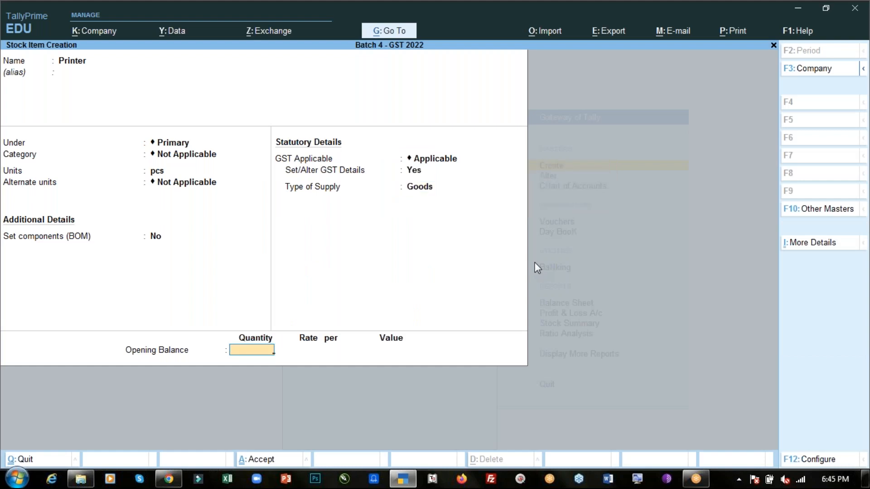
{"action": "key", "text": "ctrl"}
{"action": "key", "text": "ctrl+a"}
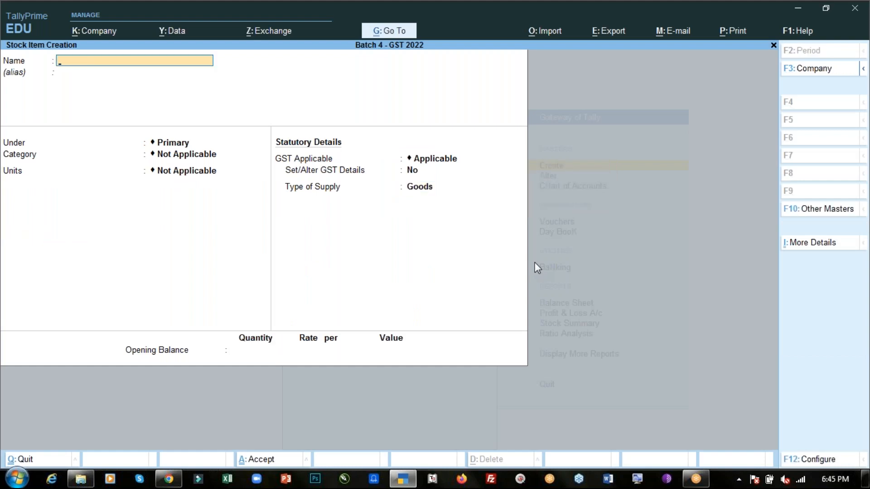
Step: Switch to File Explorer, open HSN & SAC form.txt from the Tally Prime folder and maximize the note
{"action": "key", "text": "alt+Tab"}
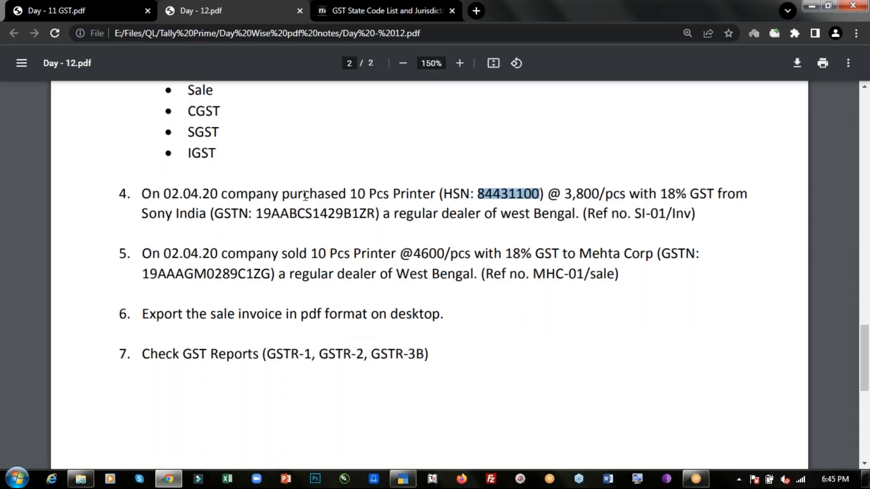
{"action": "key", "text": "alt+Tab"}
{"action": "key", "text": "alt+Tab"}
{"action": "key", "text": "alt+Tab"}
{"action": "key", "text": "alt+Tab"}
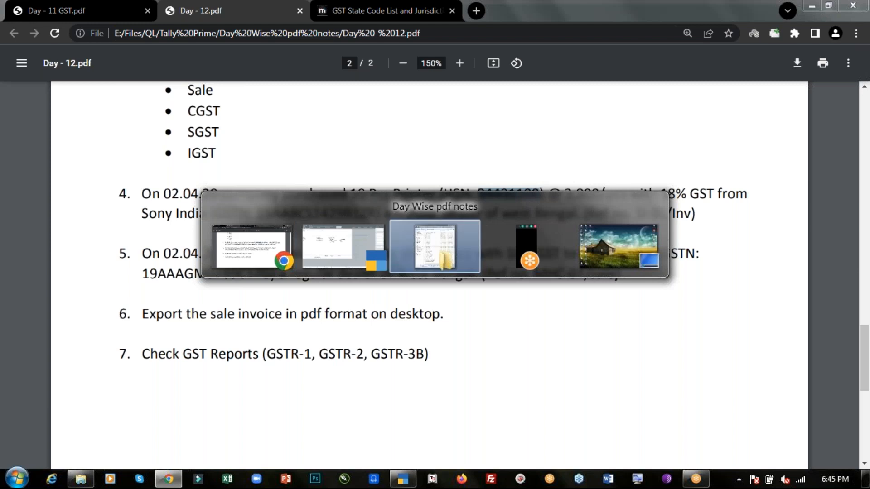
{"action": "key", "text": "BackSpace"}
{"action": "key", "text": "Down"}
{"action": "key", "text": "Down"}
{"action": "key", "text": "Down"}
{"action": "key", "text": "Down"}
{"action": "key", "text": "Down"}
{"action": "key", "text": "Down"}
{"action": "key", "text": "Down"}
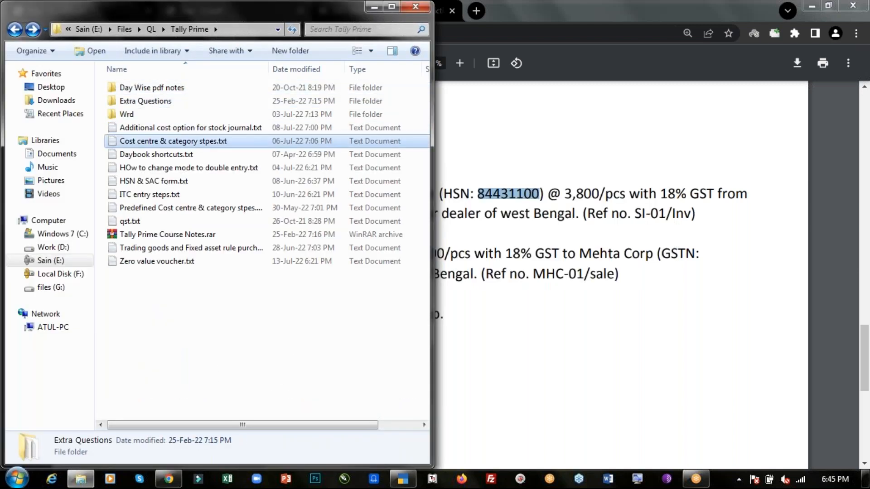
{"action": "key", "text": "Return"}
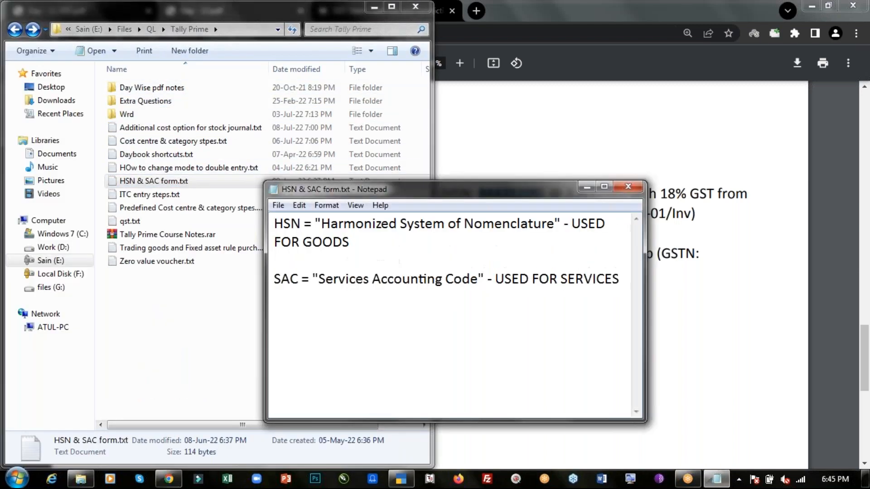
{"action": "double_click", "coordinate": [381, 191]}
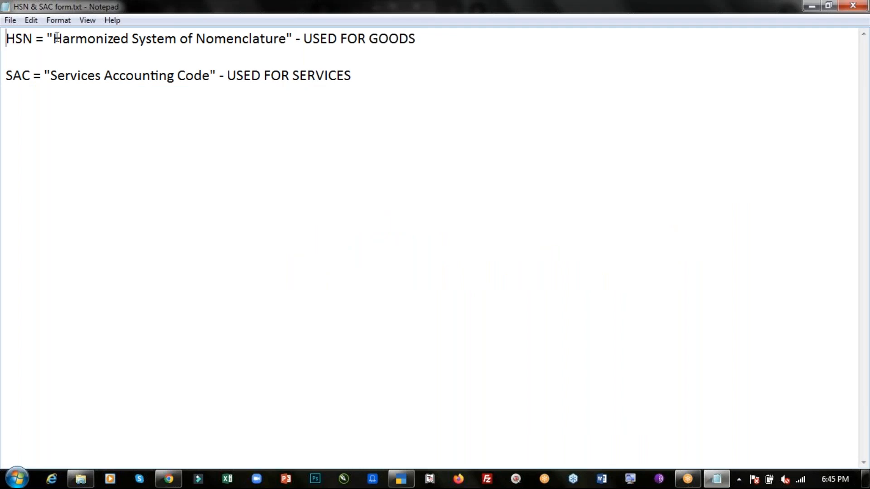
Step: Highlight the full form of HSN, examine the HSN and SAC definitions, and close the note to return to the Day-12 PDF
{"action": "left_click_drag", "start_coordinate": [53, 38], "coordinate": [287, 40]}
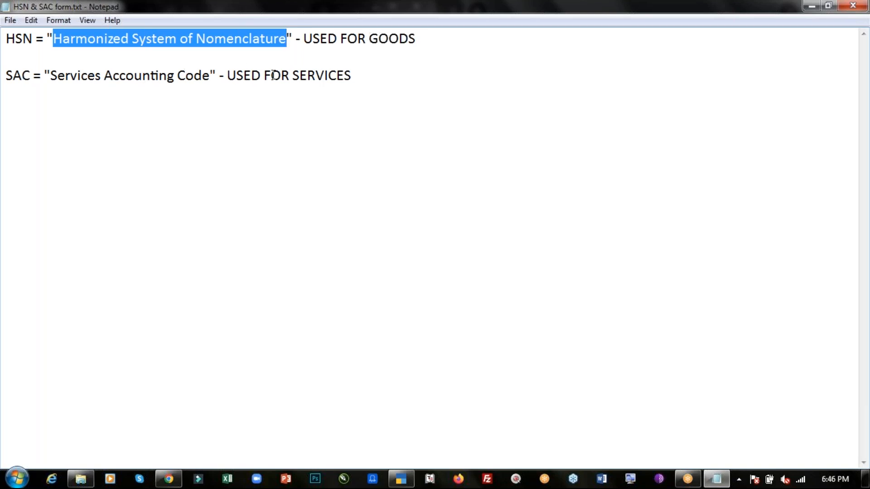
{"action": "left_click", "coordinate": [173, 85]}
{"action": "left_click", "coordinate": [70, 105]}
{"action": "left_click", "coordinate": [370, 79]}
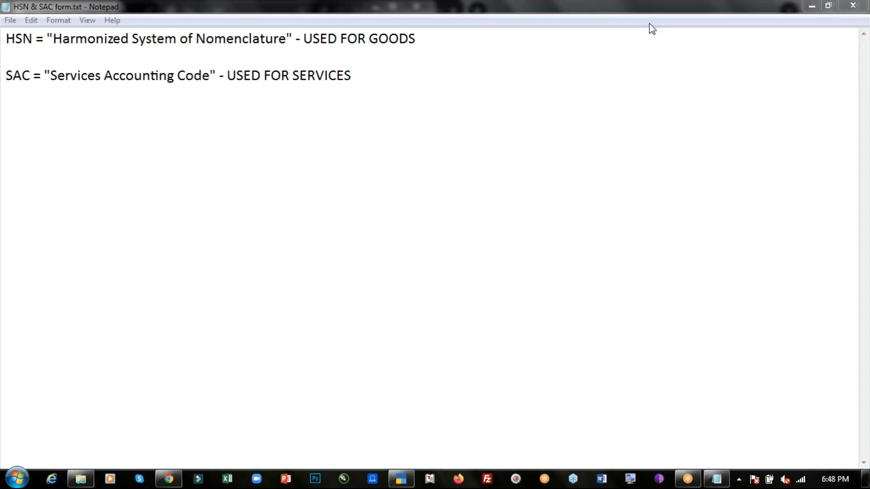
{"action": "left_click", "coordinate": [439, 174]}
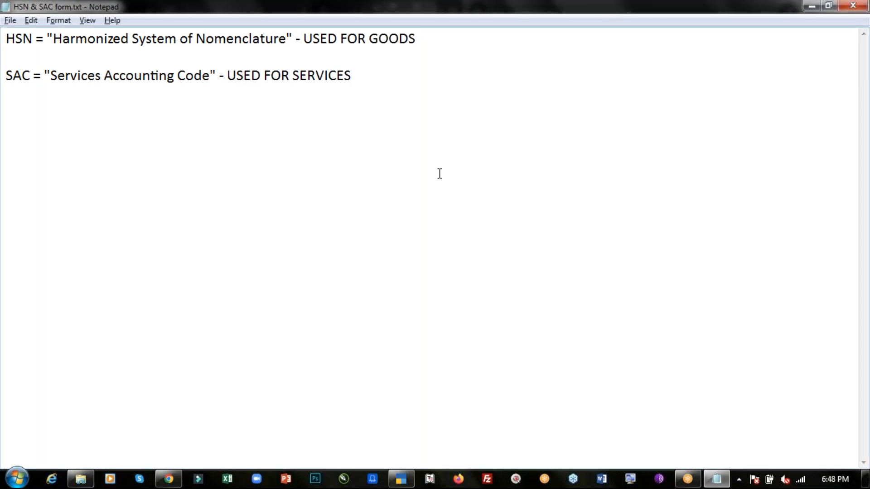
{"action": "key", "text": "alt+F4"}
{"action": "left_click", "coordinate": [501, 173]}
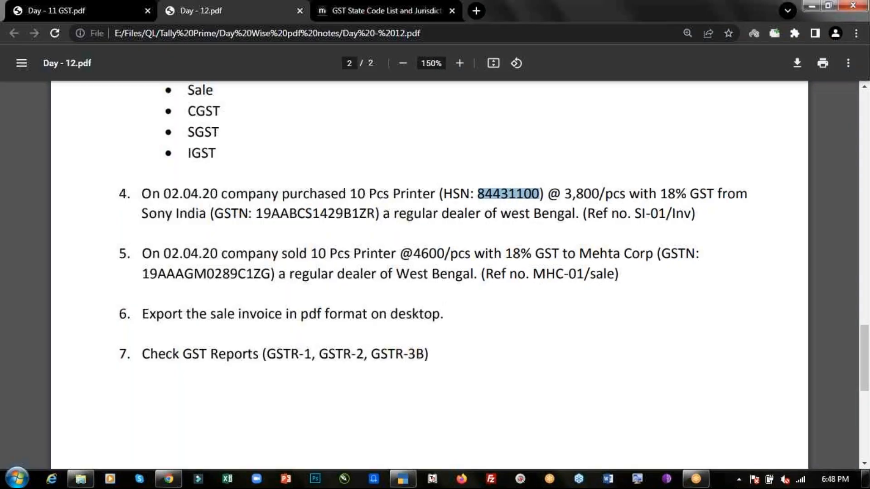
Step: Switch to TallyPrime, leave stock item creation and start a new Purchase voucher for Batch 4 - GST 2022
{"action": "left_click", "coordinate": [501, 173]}
{"action": "key", "text": "alt+Tab"}
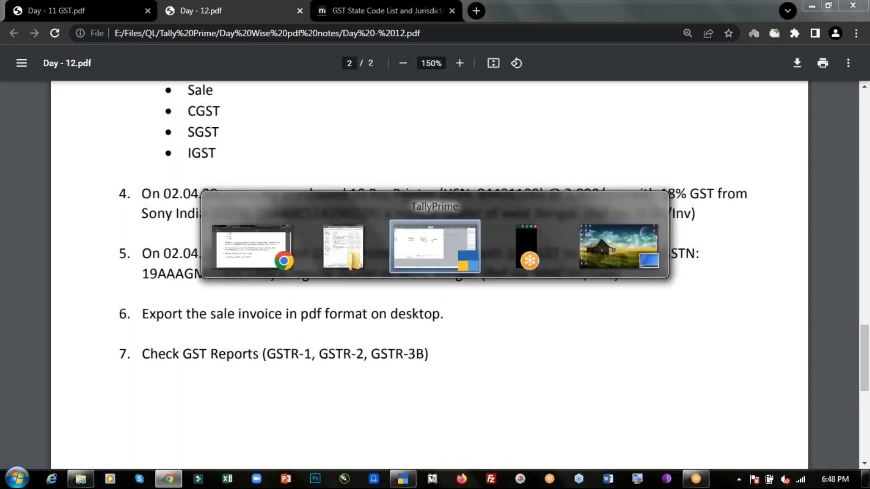
{"action": "key", "text": "Escape"}
{"action": "key", "text": "y"}
{"action": "key", "text": "Escape"}
{"action": "key", "text": "Down"}
{"action": "key", "text": "Down"}
{"action": "key", "text": "Down"}
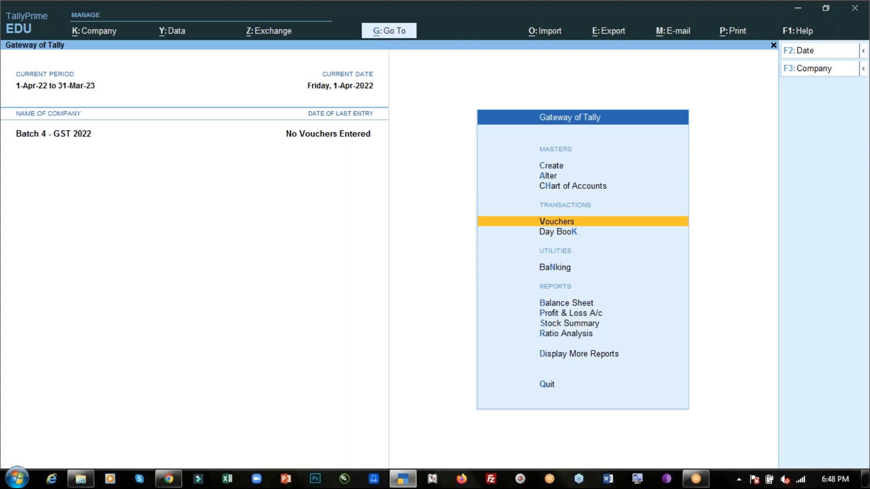
{"action": "key", "text": "Return"}
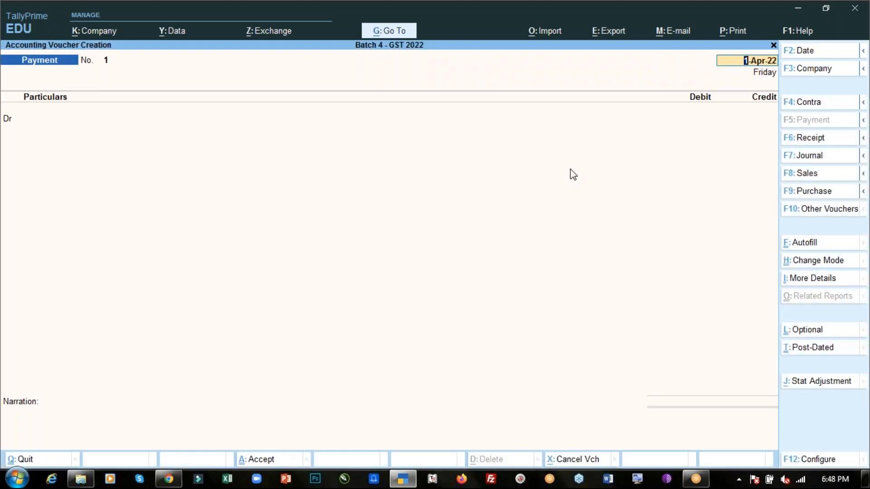
{"action": "key", "text": "F9"}
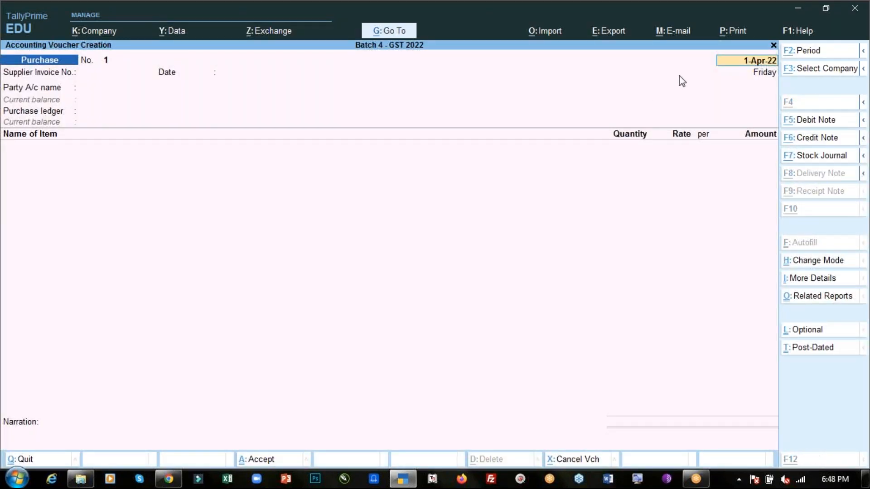
Step: Date the purchase voucher 2-Apr-22 and enter supplier invoice number SI-01/Inv copied from the Day-12 PDF, keeping 2-Apr-22 as the invoice date
{"action": "key", "text": "alt+Tab"}
{"action": "key", "text": "alt+Tab"}
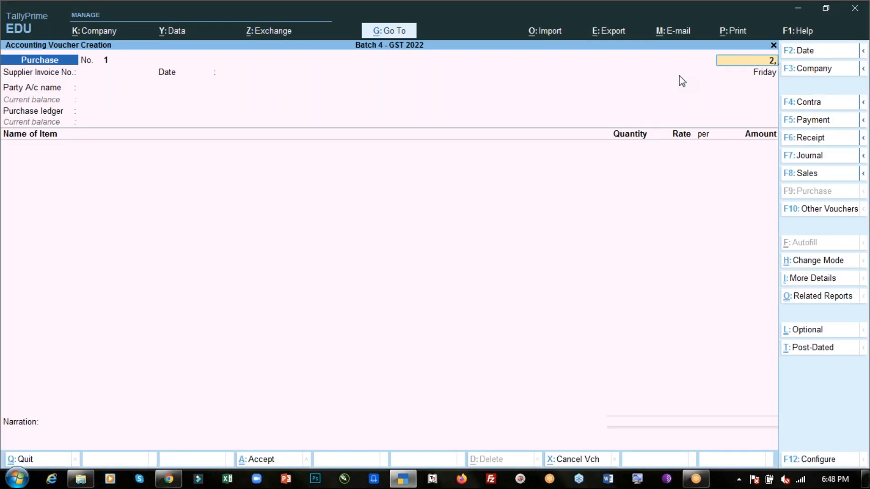
{"action": "key", "text": "Return"}
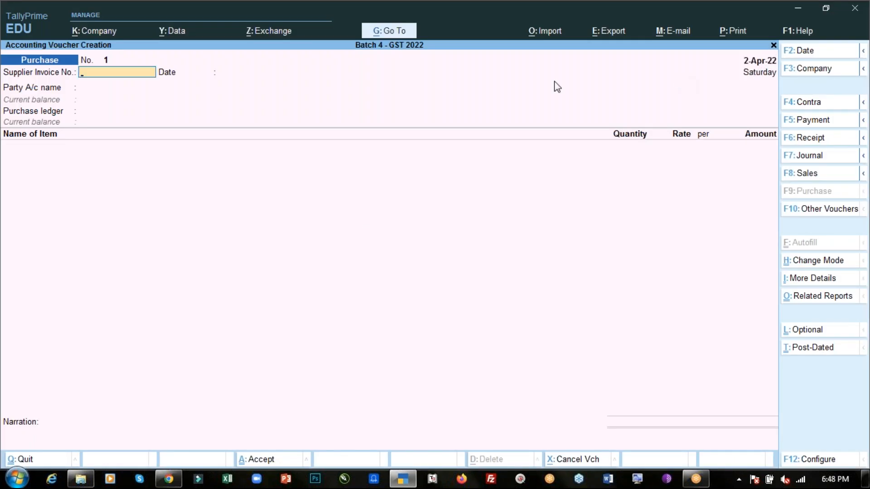
{"action": "key", "text": "alt+Tab"}
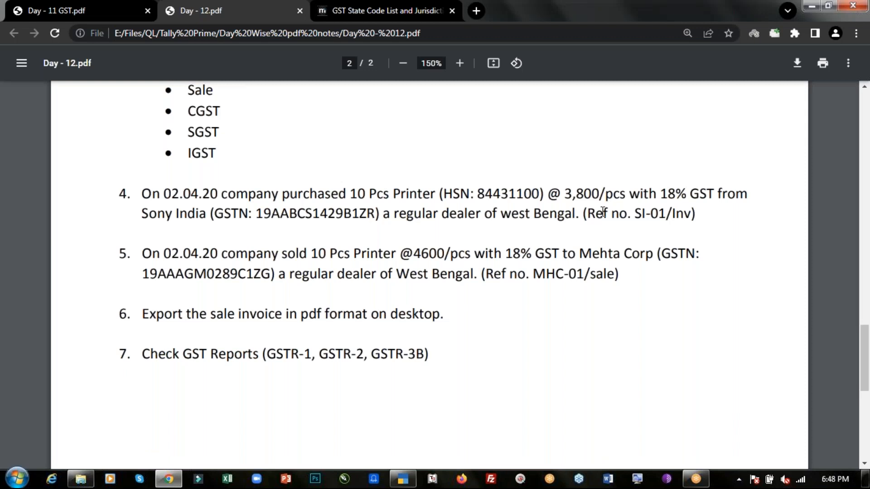
{"action": "left_click_drag", "start_coordinate": [634, 214], "coordinate": [692, 215]}
{"action": "key", "text": "ctrl+c"}
{"action": "key", "text": "alt+Tab"}
{"action": "key", "text": "ctrl+alt+v"}
{"action": "key", "text": "Return"}
{"action": "key", "text": "Return"}
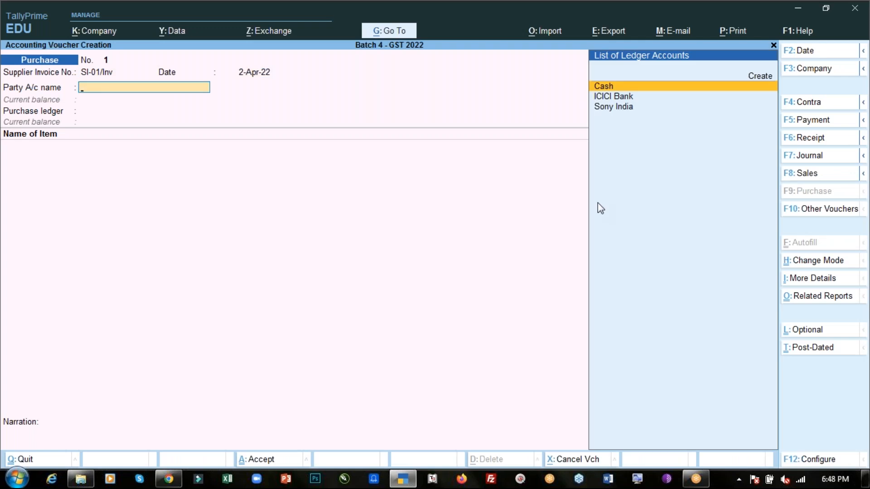
Step: Choose Sony India as the party, accept its receipt and party details unchanged, and set Purchase as the purchase ledger
{"action": "key", "text": "Down"}
{"action": "key", "text": "Down"}
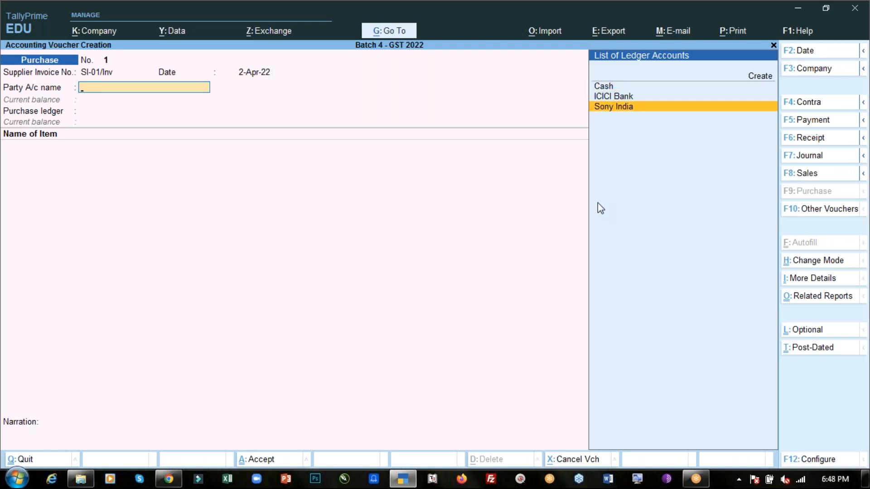
{"action": "key", "text": "Return"}
{"action": "key", "text": "Return"}
{"action": "key", "text": "Return"}
{"action": "key", "text": "Return"}
{"action": "key", "text": "Return"}
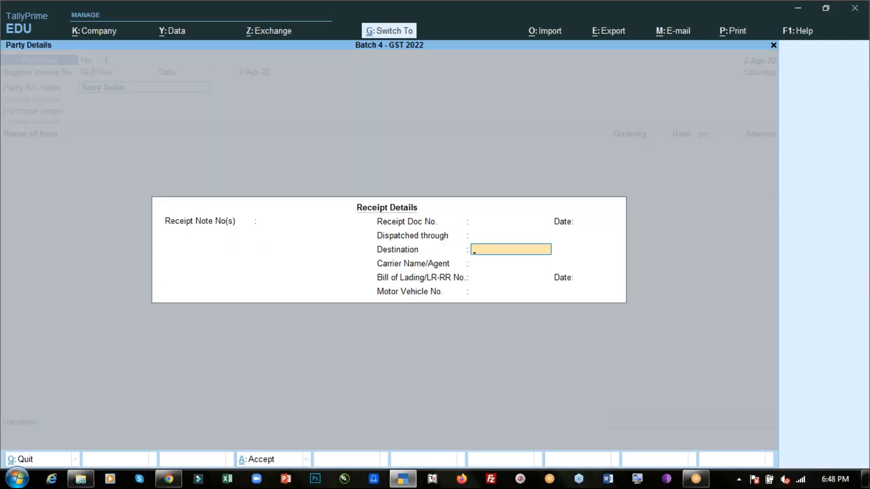
{"action": "key", "text": "Return"}
{"action": "key", "text": "Return"}
{"action": "key", "text": "Return"}
{"action": "key", "text": "Return"}
{"action": "key", "text": "Return"}
{"action": "key", "text": "Return"}
{"action": "key", "text": "Return"}
{"action": "key", "text": "Return"}
{"action": "key", "text": "Return"}
{"action": "key", "text": "Return"}
{"action": "key", "text": "Return"}
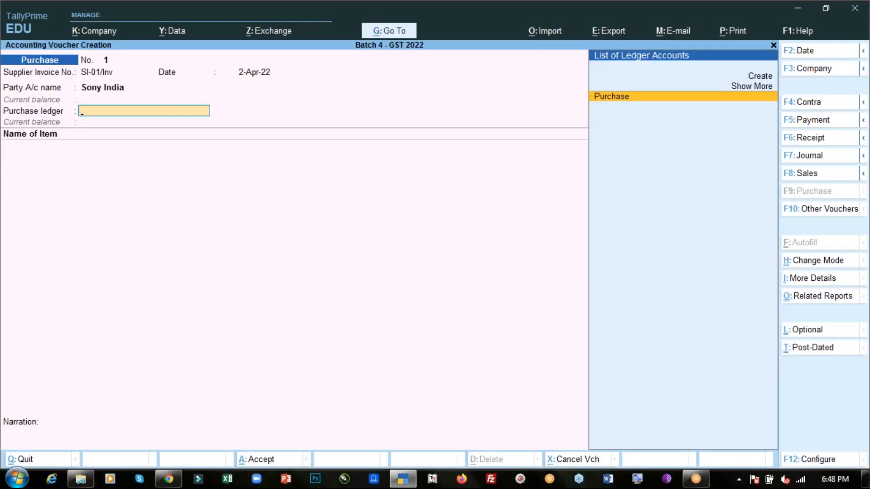
{"action": "key", "text": "Return"}
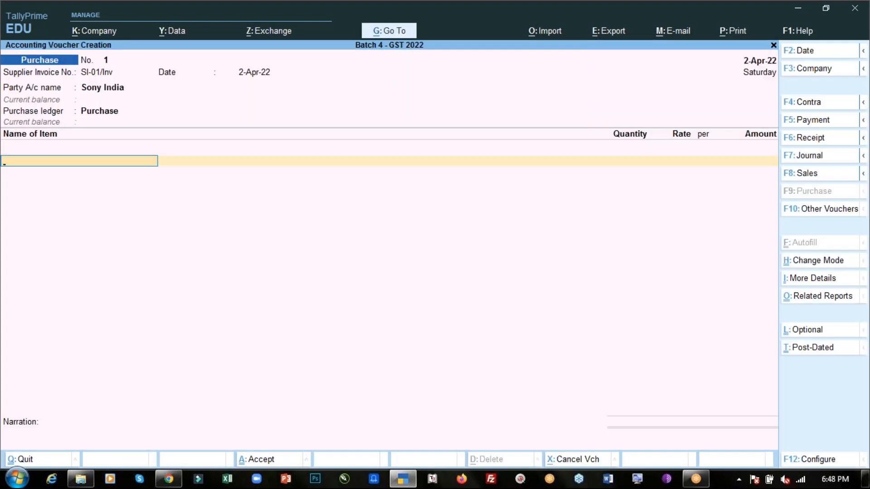
Step: Add the Printer item to the purchase with a quantity of 10 pcs at a rate of 3,800 per pcs
{"action": "key", "text": "Down"}
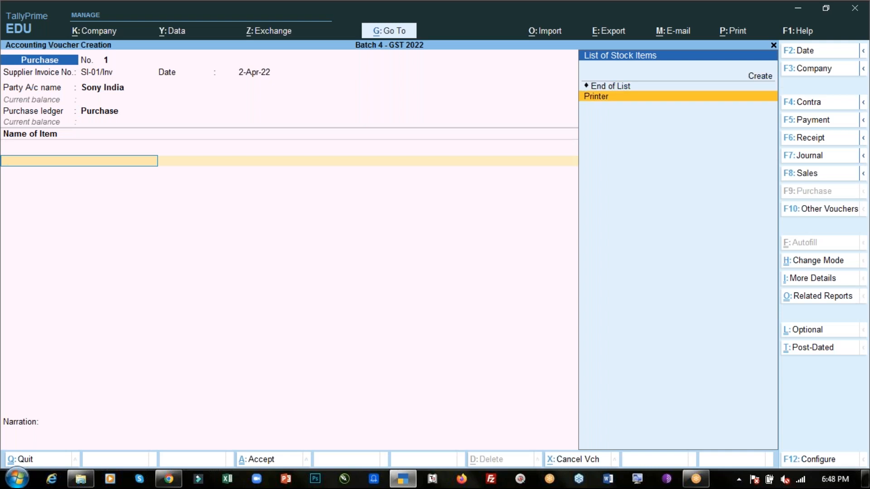
{"action": "key", "text": "Return"}
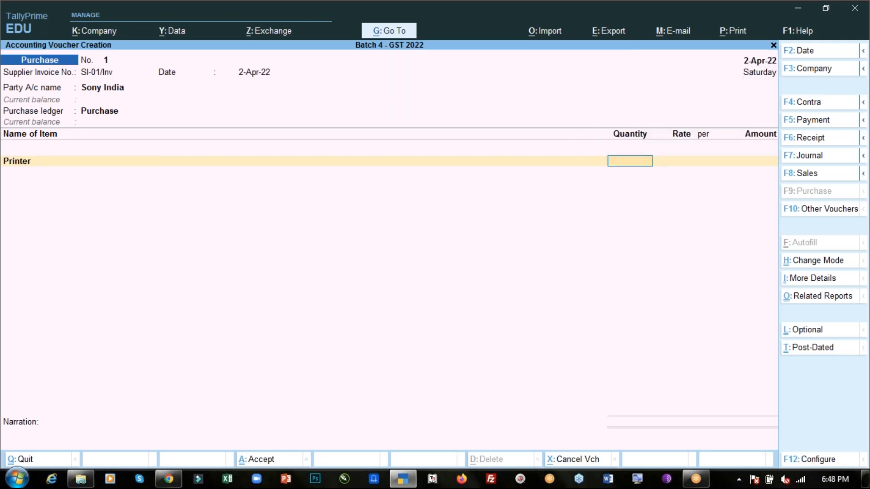
{"action": "key", "text": "alt+Tab"}
{"action": "key", "text": "alt+Tab"}
{"action": "type", "text": "10"}
{"action": "key", "text": "Return"}
{"action": "key", "text": "alt+Tab"}
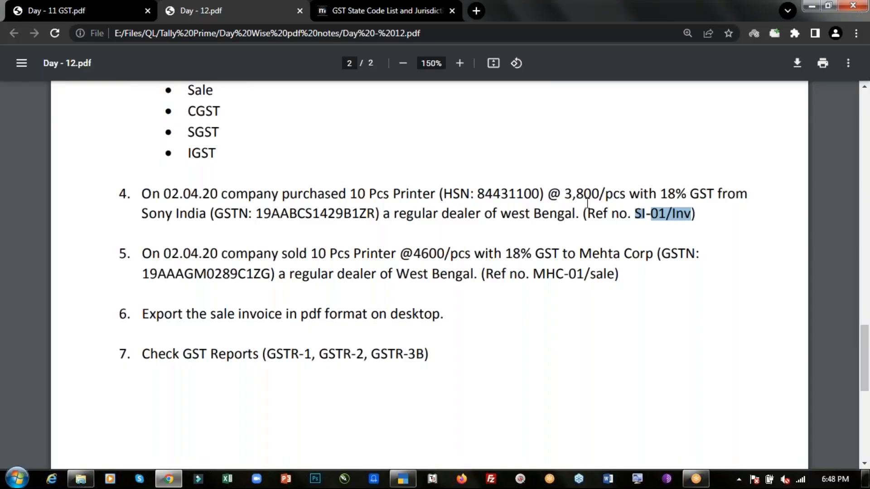
{"action": "key", "text": "alt+Tab"}
{"action": "type", "text": "3800"}
{"action": "key", "text": "Return"}
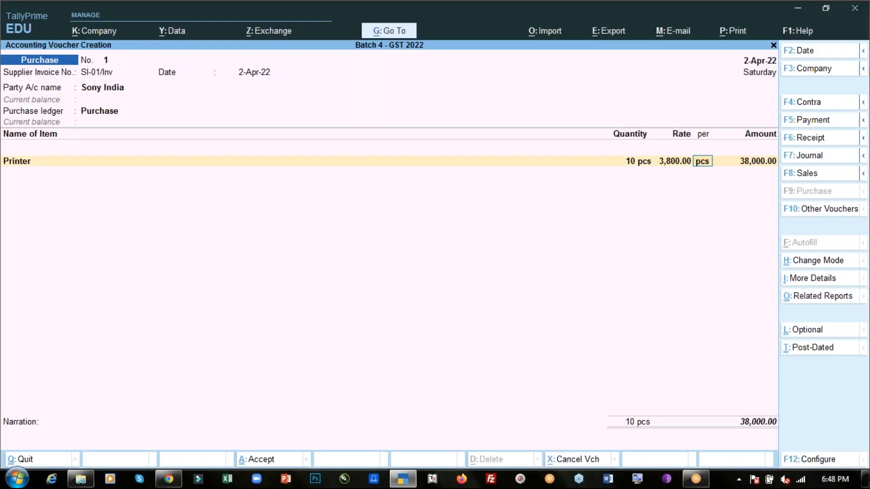
{"action": "key", "text": "alt+Tab"}
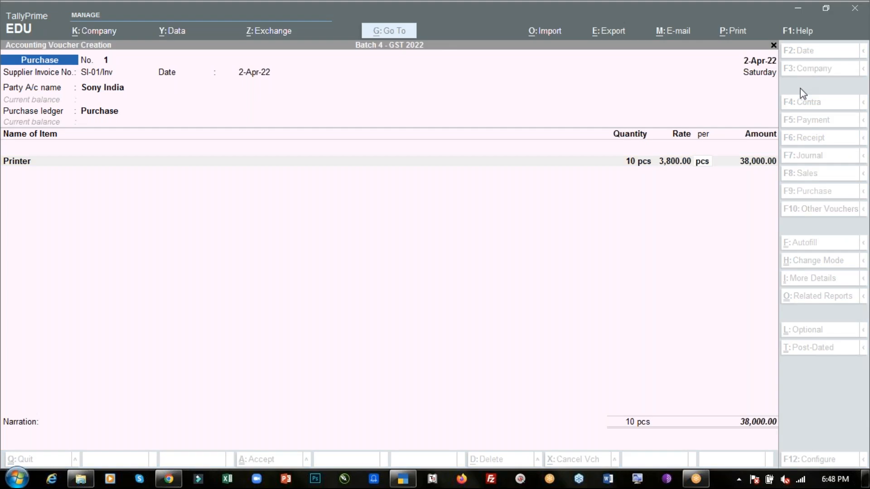
{"action": "left_click", "coordinate": [755, 164]}
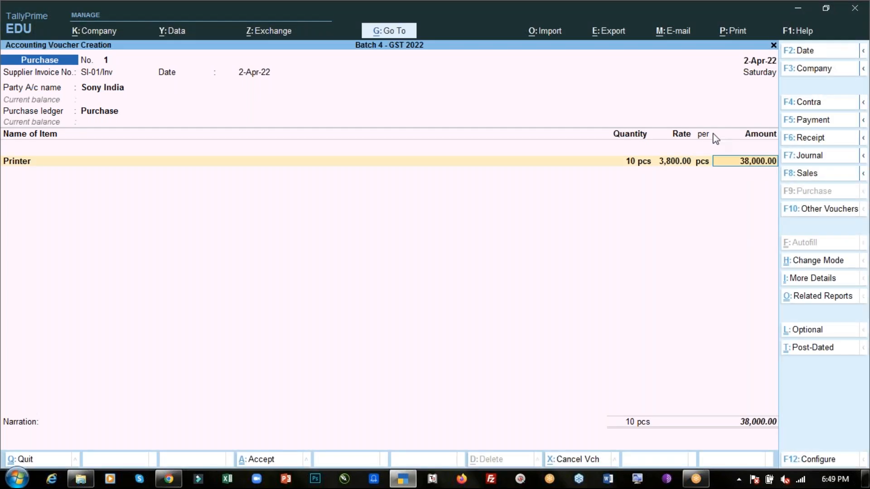
{"action": "key", "text": "Return"}
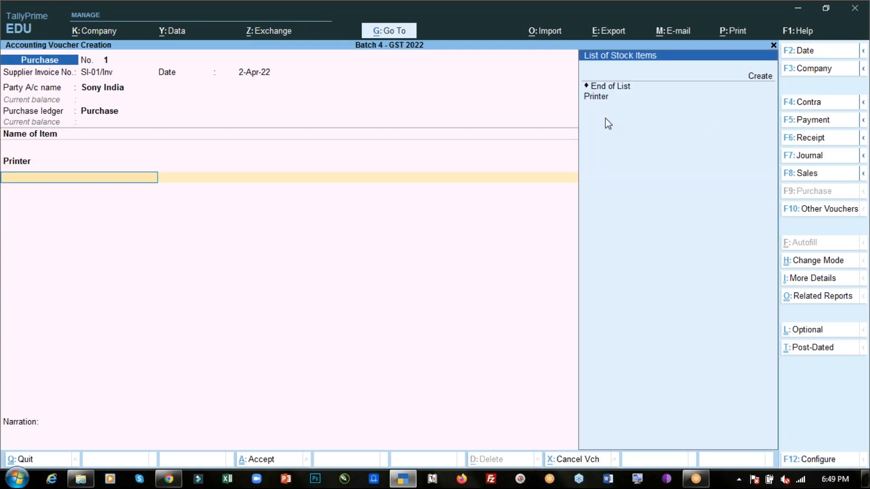
Step: End the item list and add the CGST and SGST ledgers with their calculated amounts to the purchase voucher
{"action": "key", "text": "Up"}
{"action": "key", "text": "Down"}
{"action": "key", "text": "Return"}
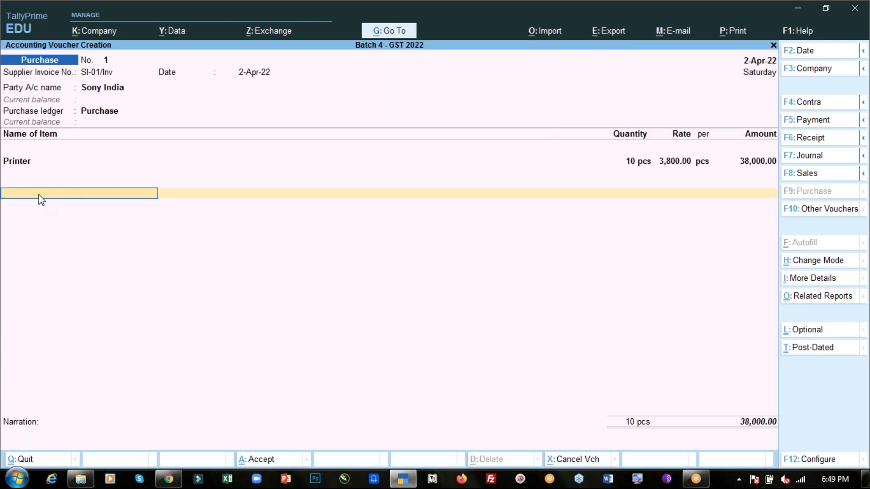
{"action": "key", "text": "Return"}
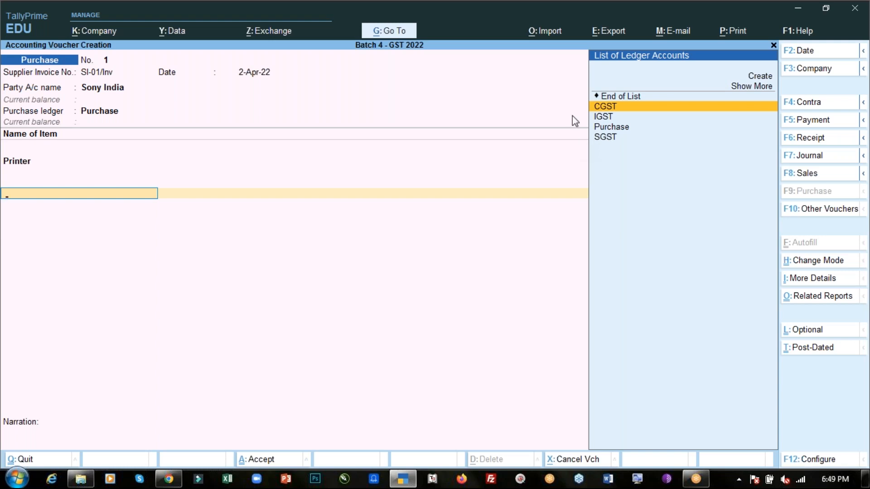
{"action": "key", "text": "Return"}
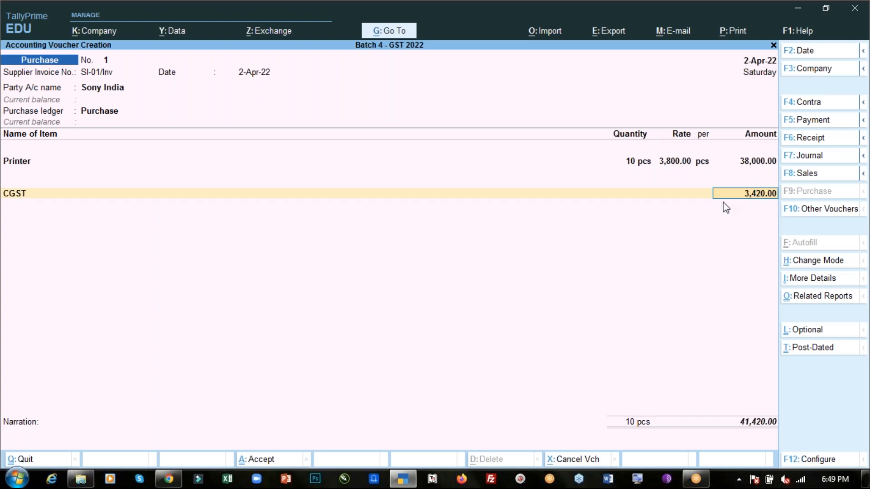
{"action": "key", "text": "Return"}
{"action": "type", "text": "Sg"}
{"action": "key", "text": "Return"}
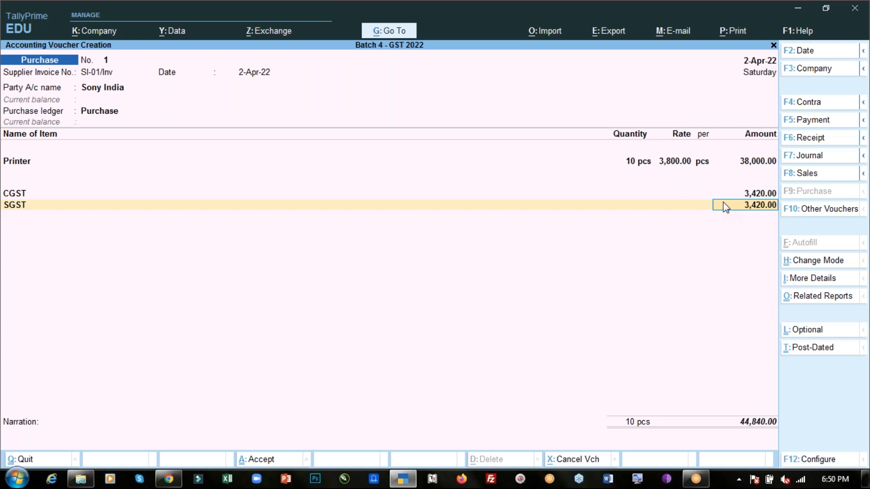
{"action": "key", "text": "Return"}
{"action": "key", "text": "Return"}
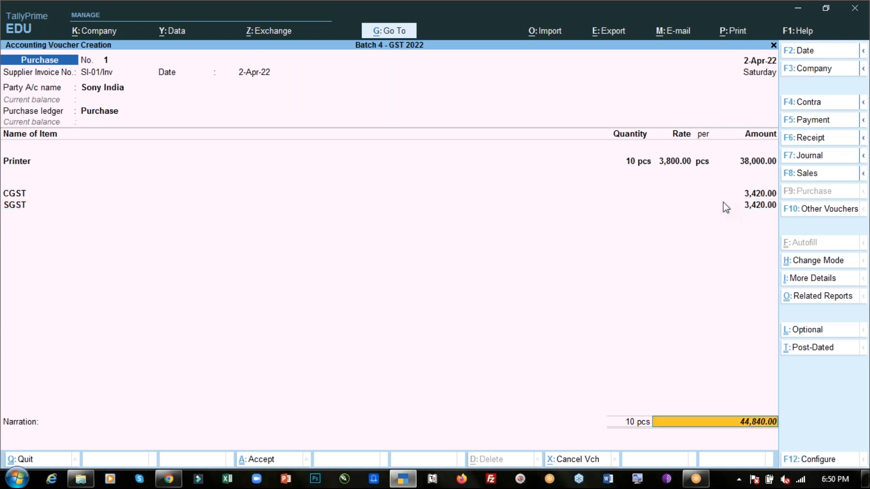
Step: Leave the narration blank and save the Sony India purchase voucher
{"action": "key", "text": "Return"}
{"action": "key", "text": "Return"}
{"action": "key", "text": "Return"}
{"action": "key", "text": "Return"}
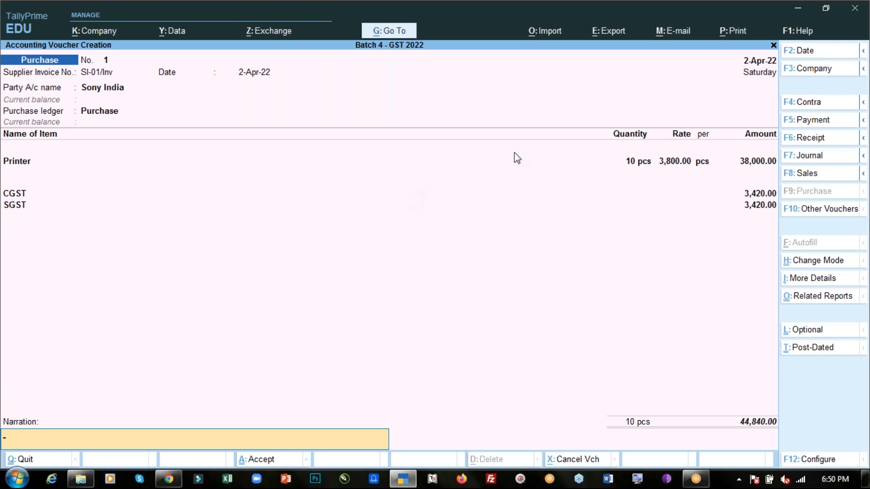
{"action": "left_click", "coordinate": [651, 23]}
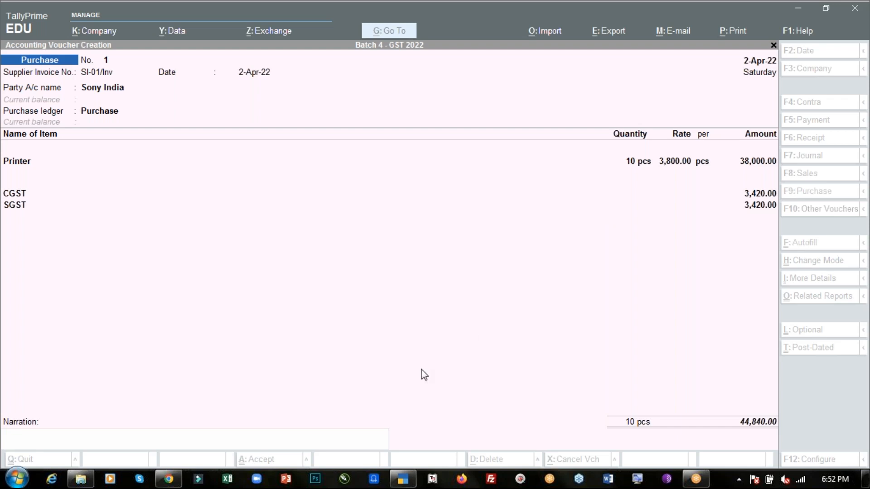
{"action": "left_click", "coordinate": [284, 434]}
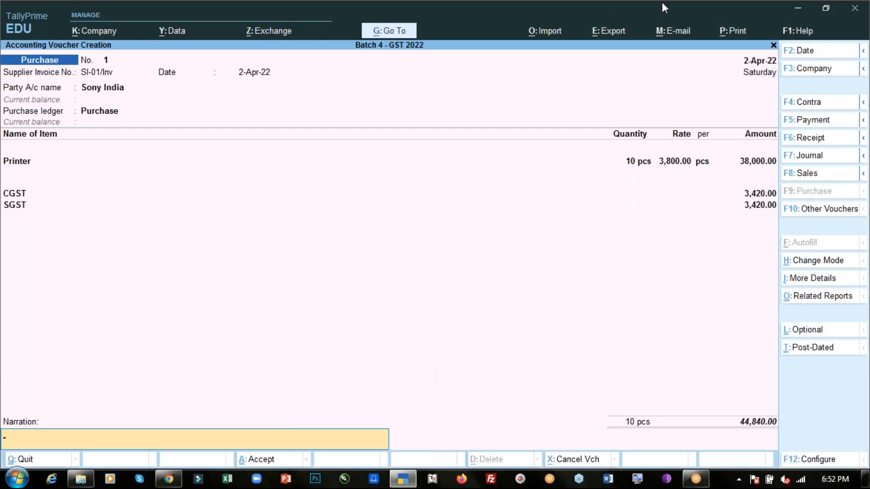
{"action": "left_click", "coordinate": [647, 21]}
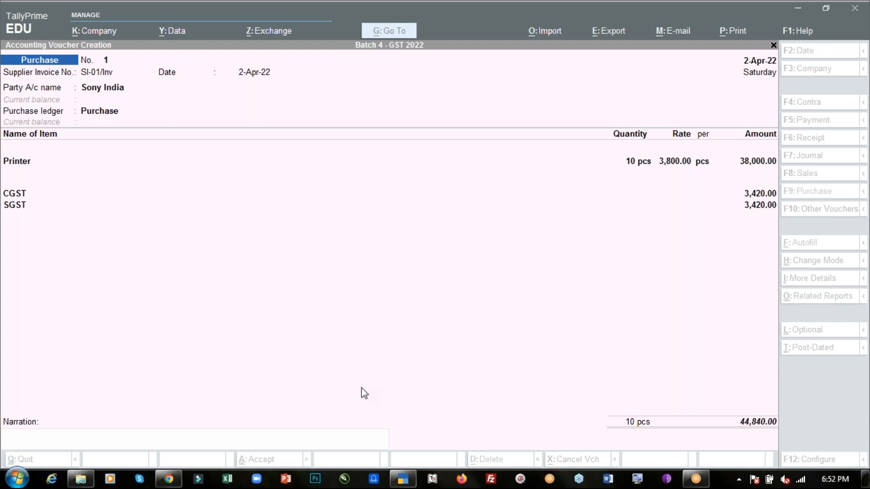
{"action": "left_click", "coordinate": [364, 394]}
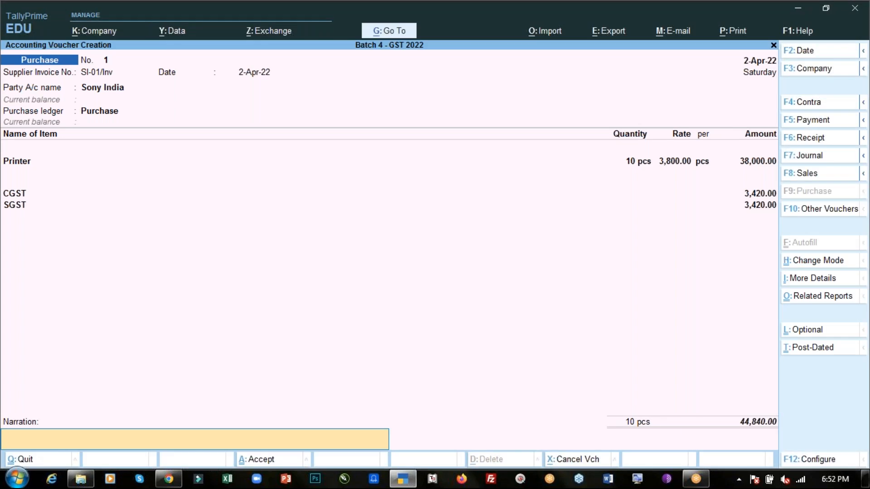
{"action": "key", "text": "ctrl+a"}
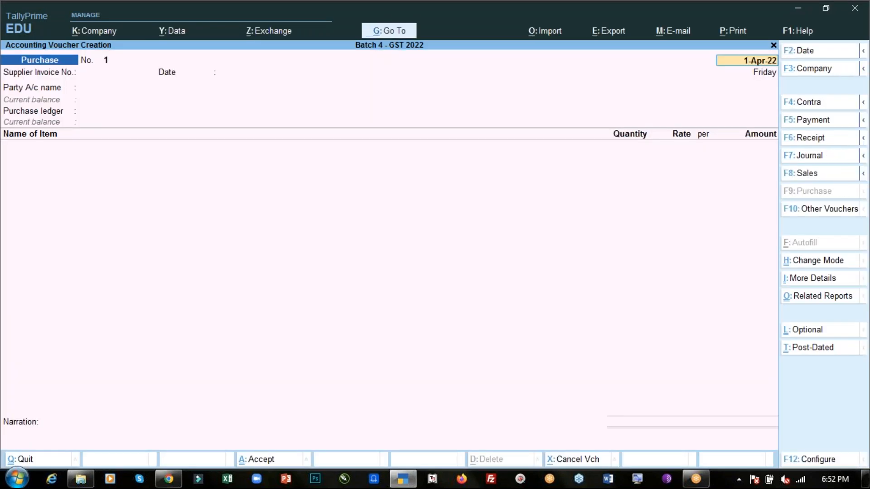
Step: Review transaction 5 in the Day-12 PDF, and start a Sales voucher dated 2-Apr-22 in TallyPrime
{"action": "key", "text": "alt+Tab"}
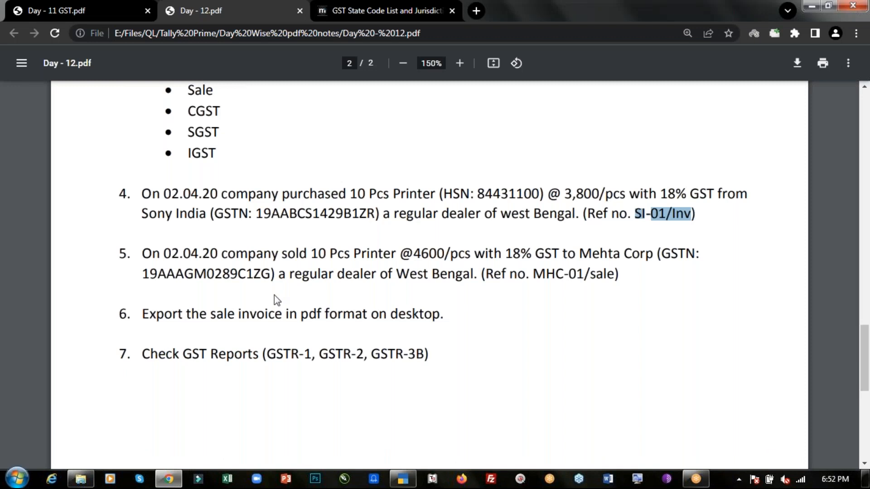
{"action": "left_click_drag", "start_coordinate": [143, 256], "coordinate": [218, 254]}
{"action": "left_click_drag", "start_coordinate": [280, 255], "coordinate": [456, 274]}
{"action": "left_click", "coordinate": [587, 254]}
{"action": "key", "text": "alt+Tab"}
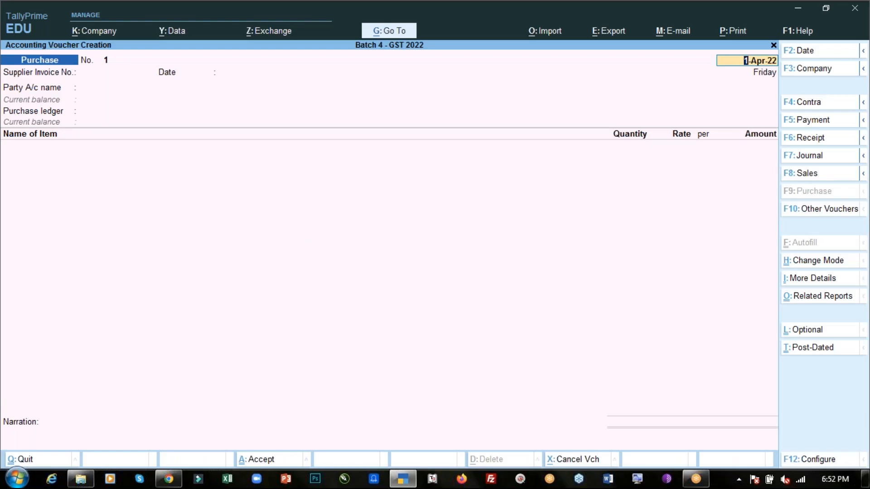
{"action": "key", "text": "F8"}
{"action": "key", "text": "alt+Tab"}
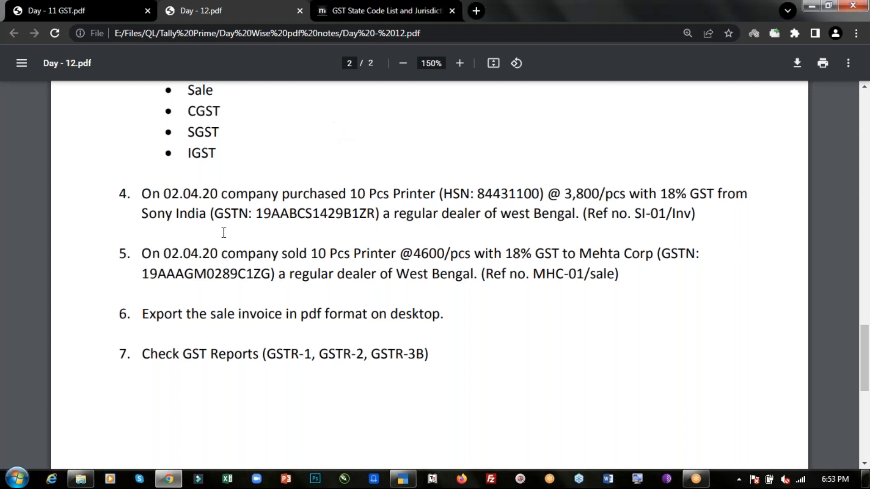
{"action": "key", "text": "alt+Tab"}
{"action": "type", "text": "2.4"}
{"action": "key", "text": "Return"}
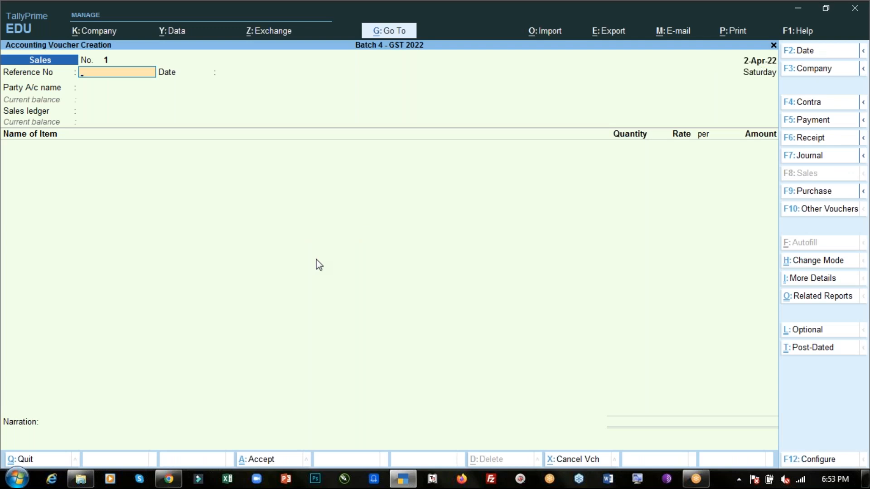
Step: Copy reference number MHC-01/sale from the Day-12 PDF into the sales voucher's Reference No, keeping the reference date 2-Apr-22
{"action": "key", "text": "alt+Tab"}
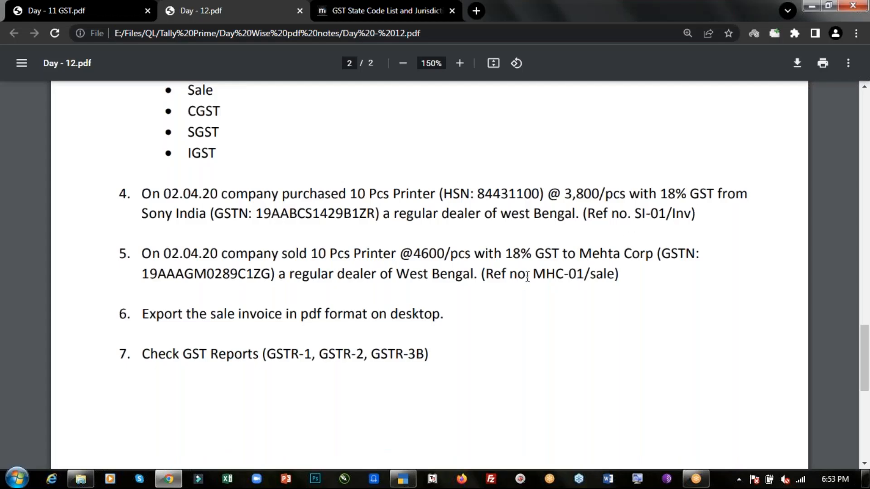
{"action": "left_click_drag", "start_coordinate": [538, 275], "coordinate": [616, 276]}
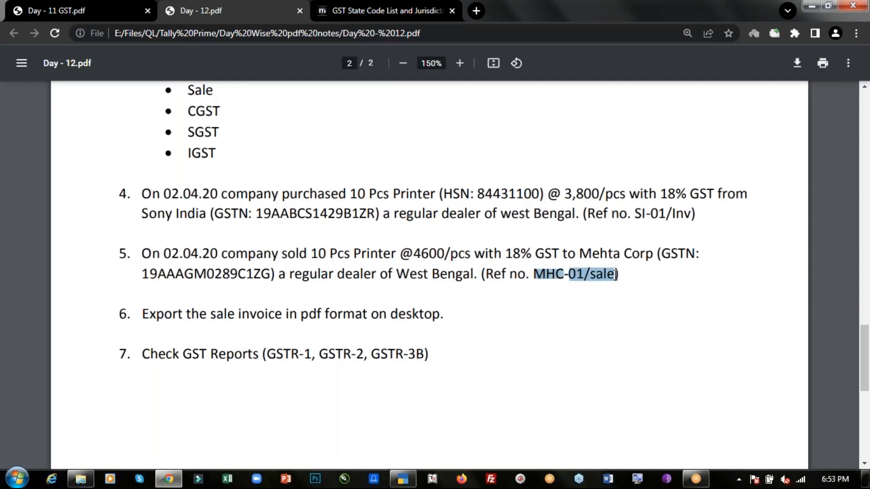
{"action": "key", "text": "ctrl+c"}
{"action": "key", "text": "alt+Tab"}
{"action": "key", "text": "ctrl+alt+v"}
{"action": "key", "text": "Return"}
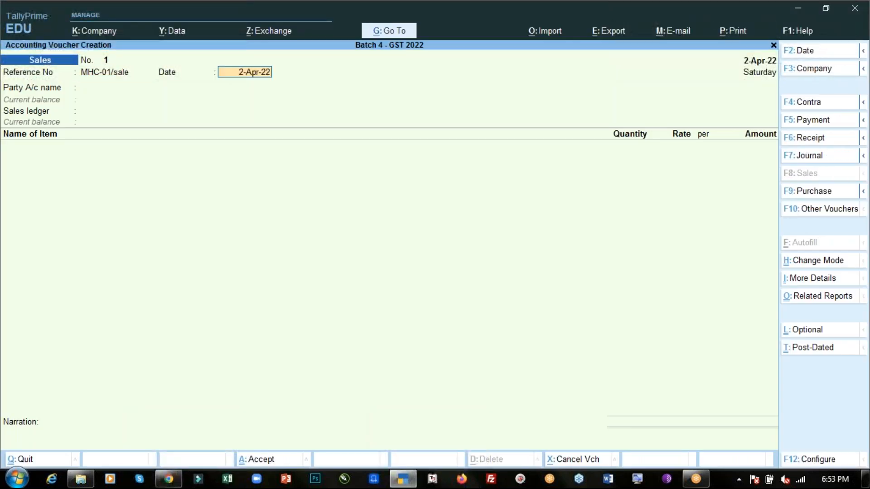
{"action": "key", "text": "Return"}
Step: Create a new party ledger named Mehta Corp under Sundry Debtors, keeping bill-by-bill balances on and no default credit period
{"action": "key", "text": "Up"}
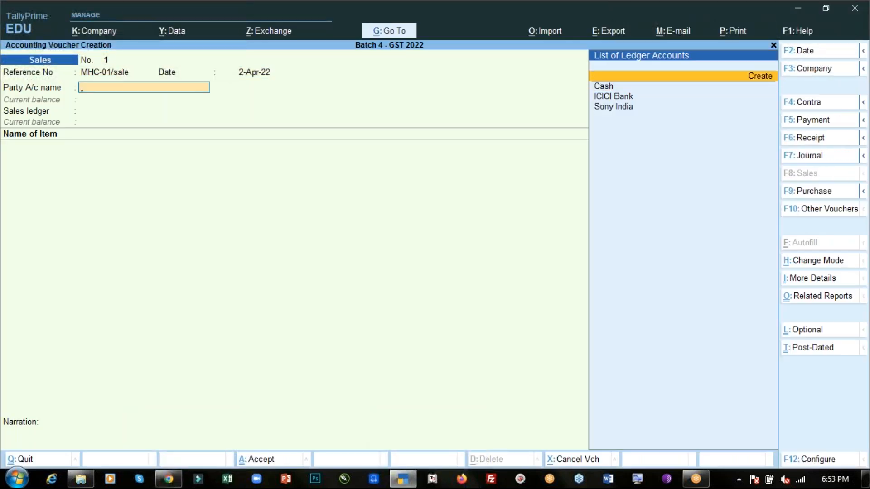
{"action": "key", "text": "Return"}
{"action": "type", "text": "Mehta Corp"}
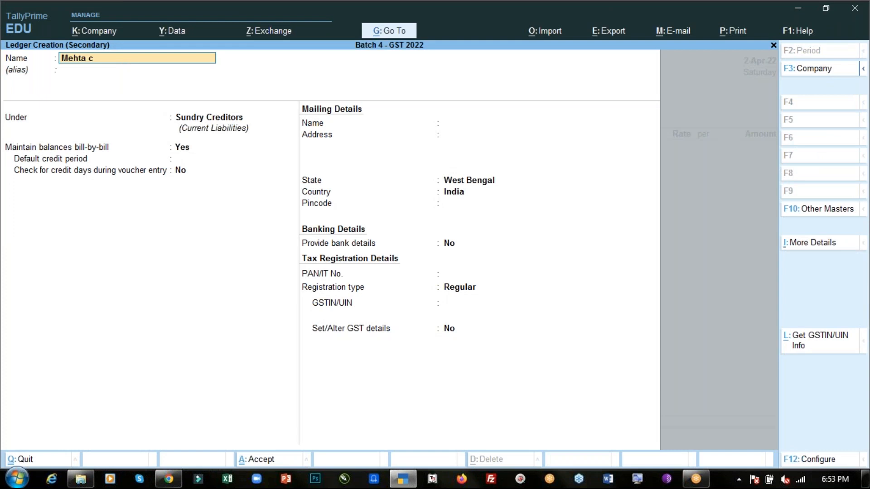
{"action": "key", "text": "Return"}
{"action": "key", "text": "Return"}
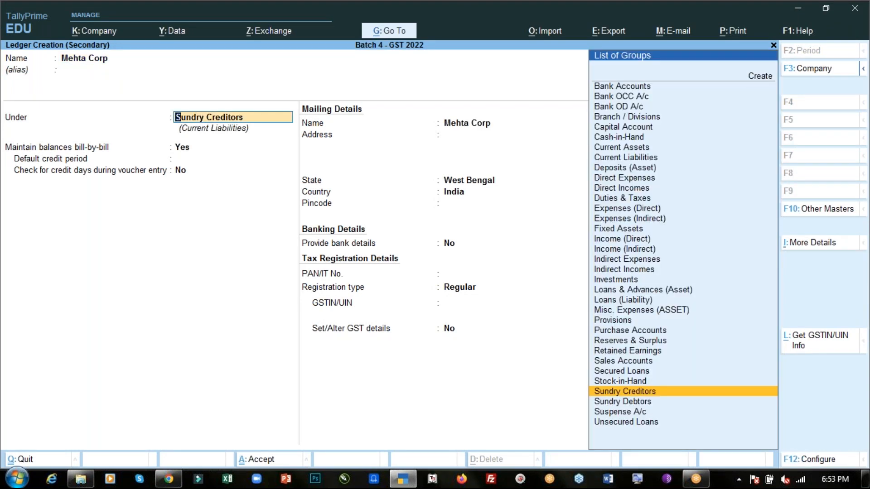
{"action": "key", "text": "Down"}
{"action": "key", "text": "Return"}
{"action": "key", "text": "Return"}
{"action": "key", "text": "Return"}
{"action": "key", "text": "Return"}
{"action": "key", "text": "Return"}
{"action": "key", "text": "Return"}
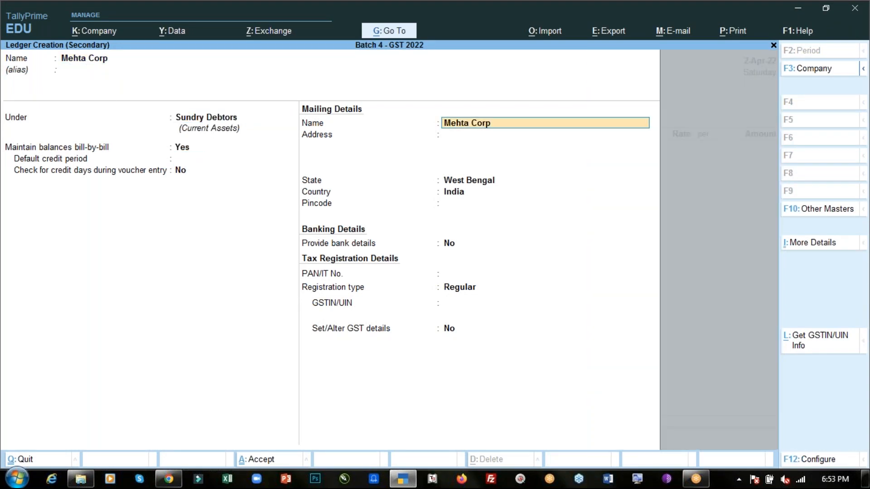
Step: Keep West Bengal, India and Regular registration for Mehta Corp, and fill in its GSTIN/UIN copied from the Day-12 PDF
{"action": "key", "text": "Return"}
{"action": "key", "text": "Return"}
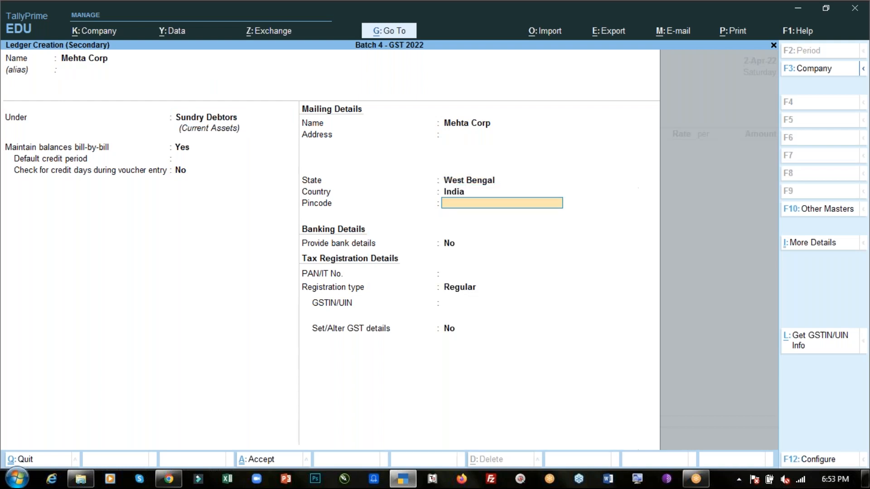
{"action": "key", "text": "Return"}
{"action": "key", "text": "Return"}
{"action": "key", "text": "Return"}
{"action": "key", "text": "Return"}
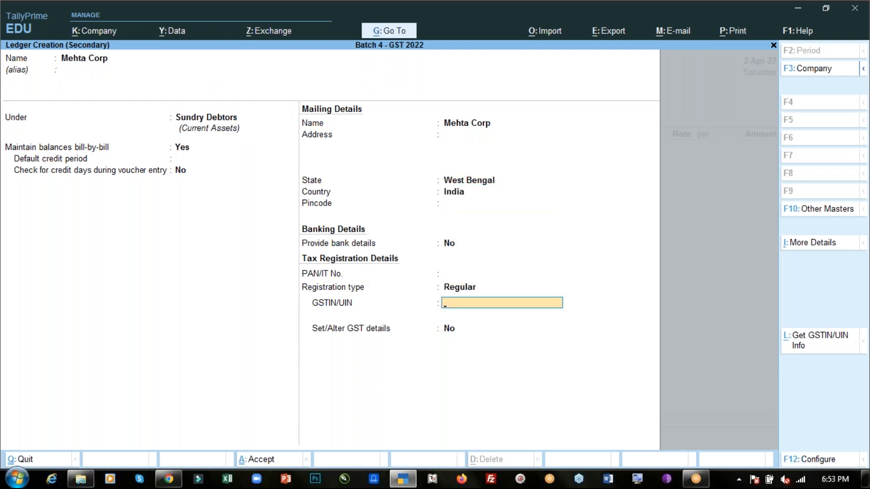
{"action": "key", "text": "alt+Tab"}
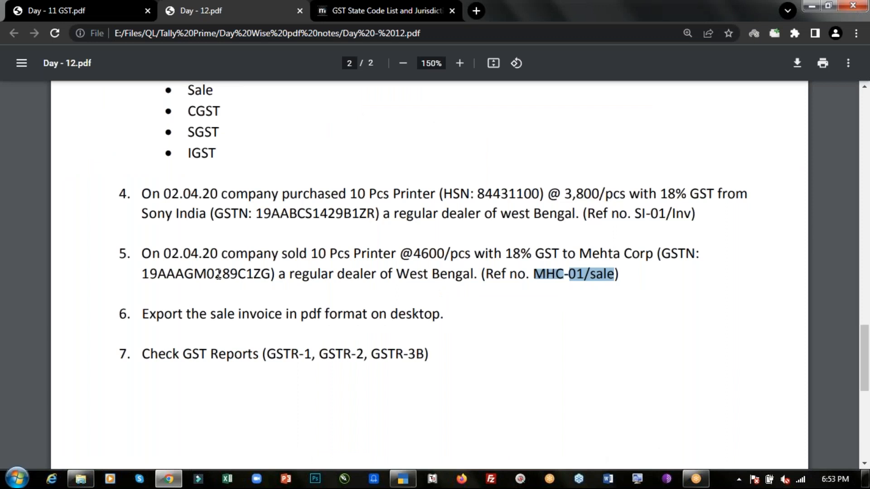
{"action": "double_click", "coordinate": [218, 274]}
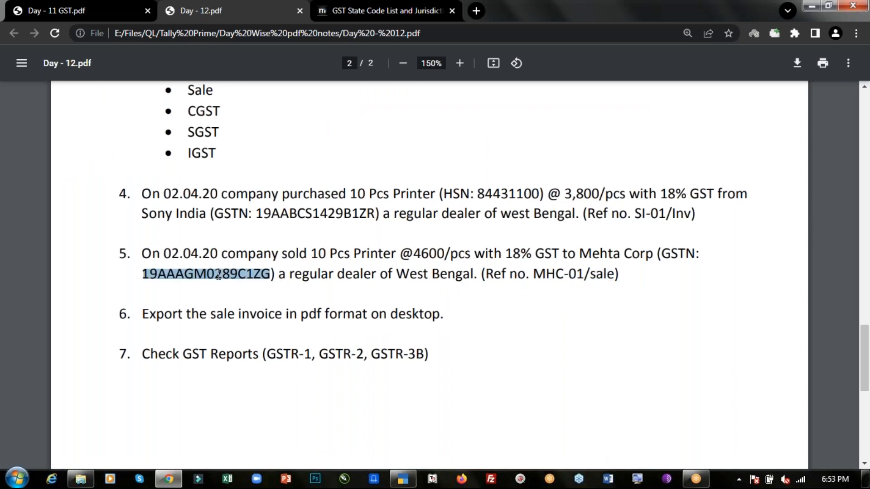
{"action": "key", "text": "alt+Tab"}
{"action": "key", "text": "ctrl+v"}
{"action": "key", "text": "Return"}
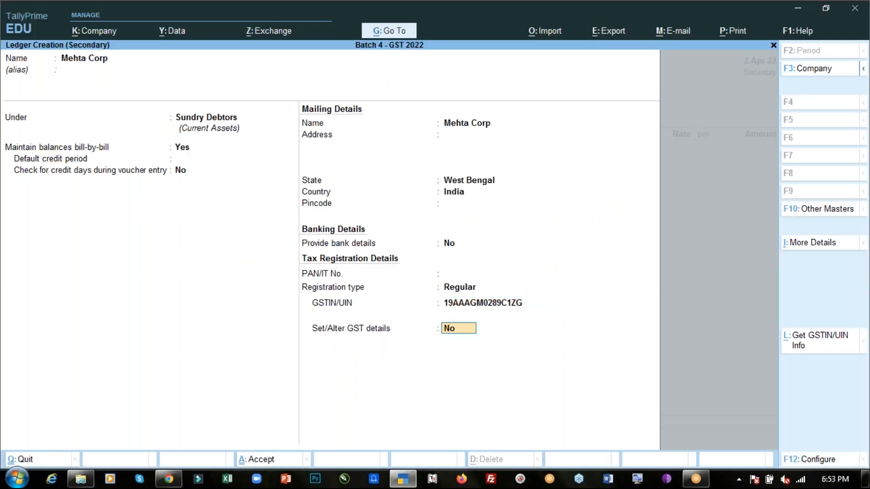
Step: Turn on Set/Alter GST details for Mehta Corp, accept the default GST details, and save the ledger
{"action": "type", "text": "y"}
{"action": "key", "text": "Return"}
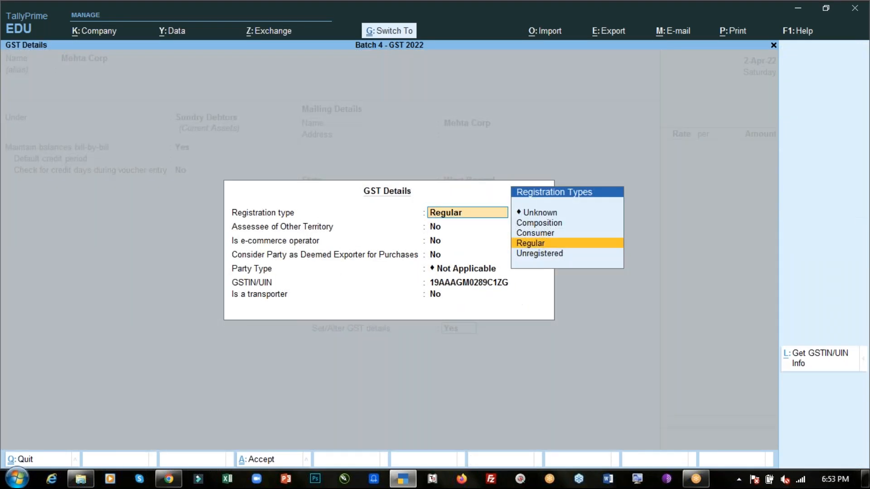
{"action": "key", "text": "ctrl+a"}
{"action": "key", "text": "ctrl+a"}
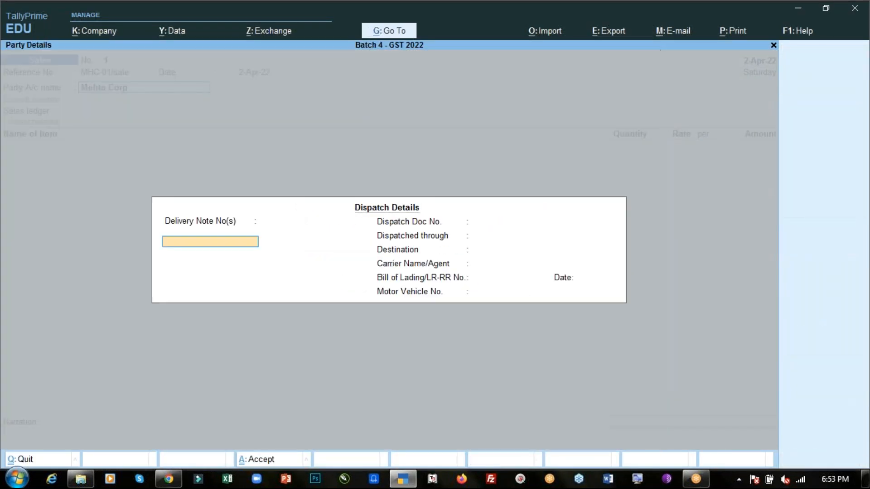
Step: Accept the blank dispatch details and Mehta Corp's party details, and use Sale as the sales ledger
{"action": "key", "text": "ctrl+a"}
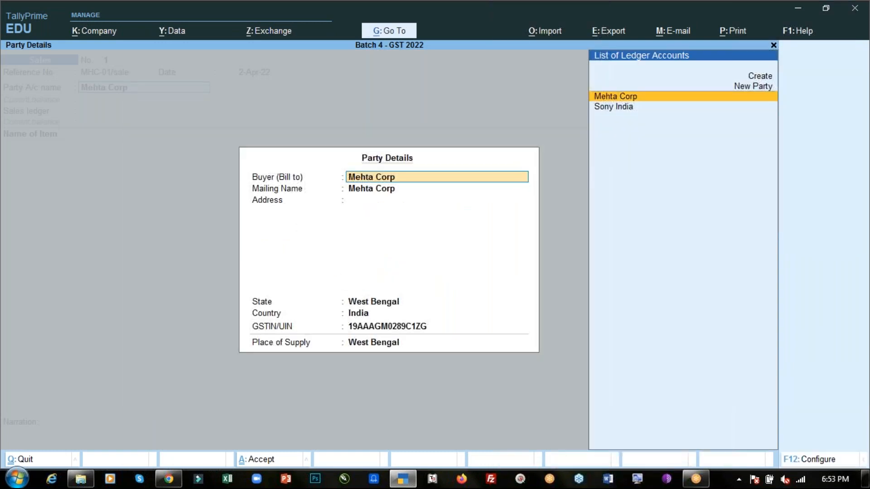
{"action": "key", "text": "ctrl+a"}
{"action": "key", "text": "Return"}
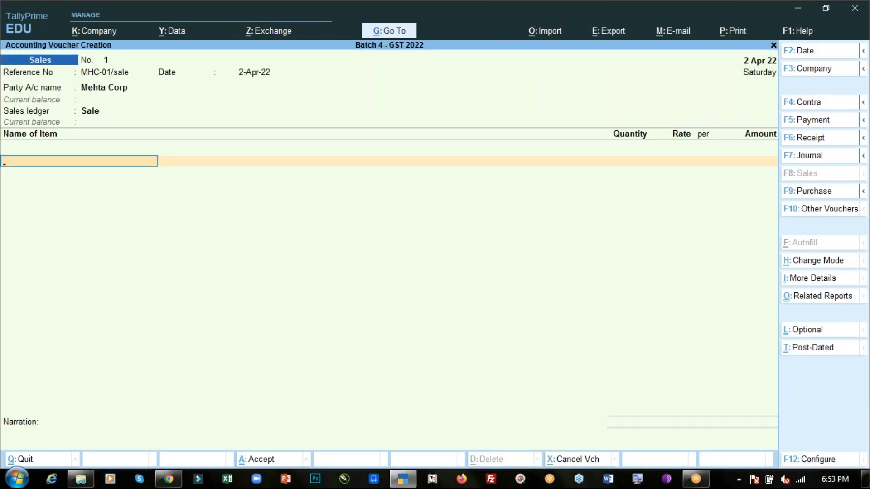
Step: Add the Printer item to the sale with a quantity of 10 pcs at the PDF's rate of 4,600 per pcs
{"action": "type", "text": "Pri"}
{"action": "key", "text": "Return"}
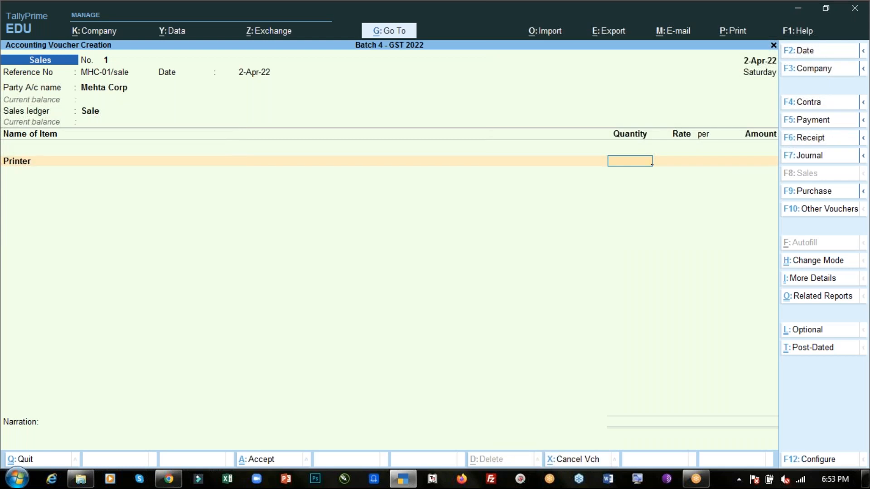
{"action": "type", "text": "10"}
{"action": "key", "text": "Return"}
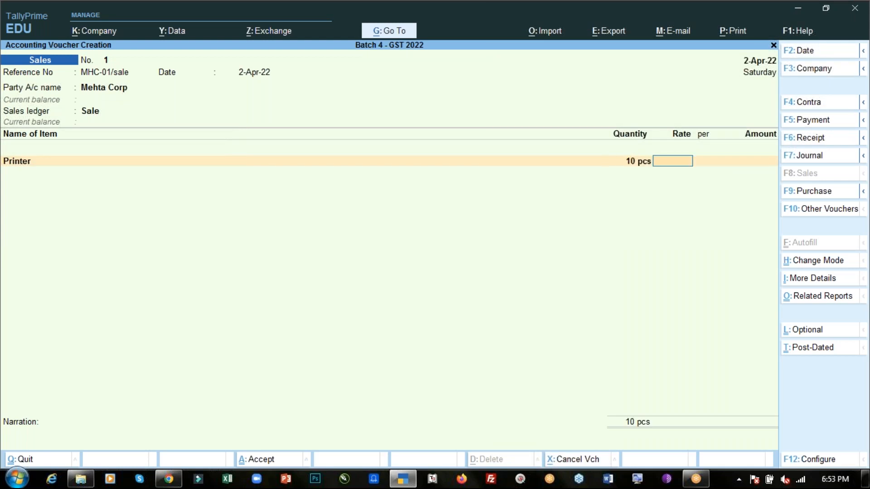
{"action": "key", "text": "alt+Tab"}
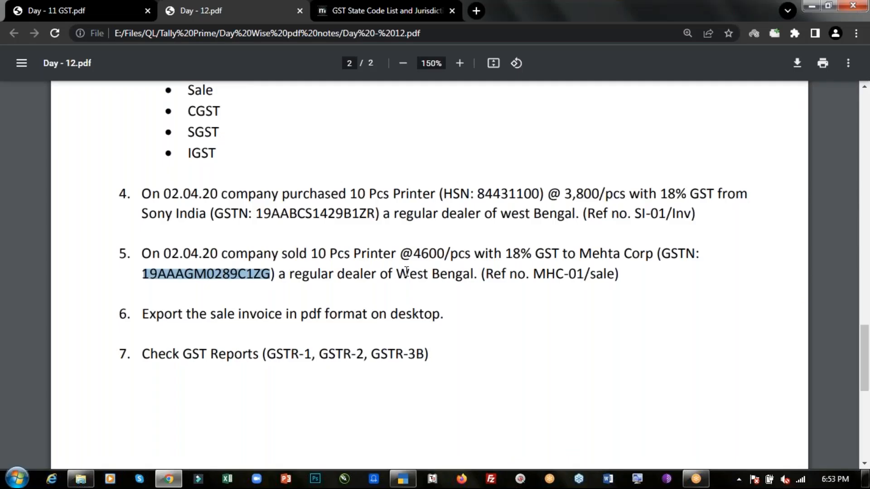
{"action": "key", "text": "alt+Tab"}
{"action": "type", "text": "4600"}
{"action": "key", "text": "Return"}
{"action": "key", "text": "Return"}
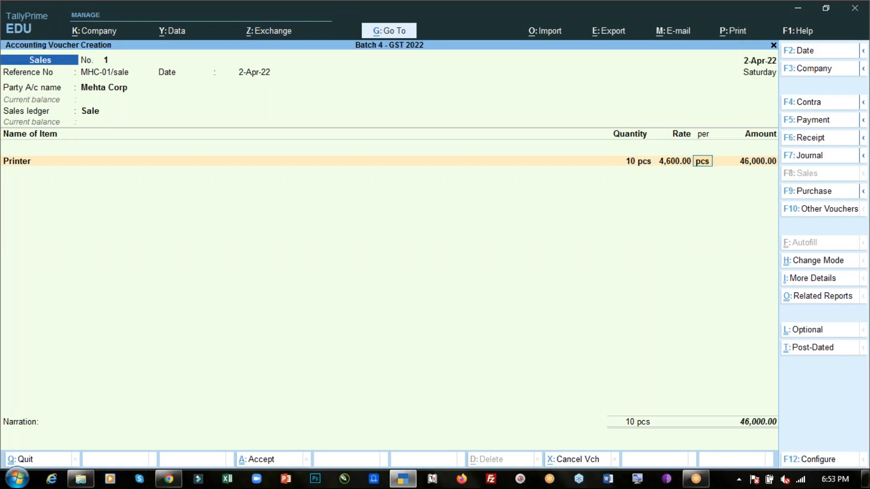
{"action": "key", "text": "Return"}
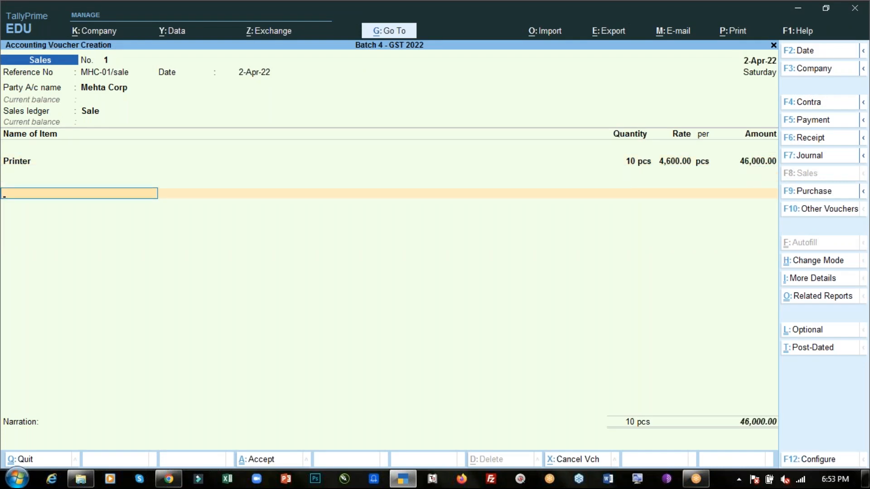
Step: Add the CGST and SGST ledgers with their calculated amounts to the sales voucher and end the ledger list
{"action": "type", "text": "Cg"}
{"action": "key", "text": "Return"}
{"action": "key", "text": "Return"}
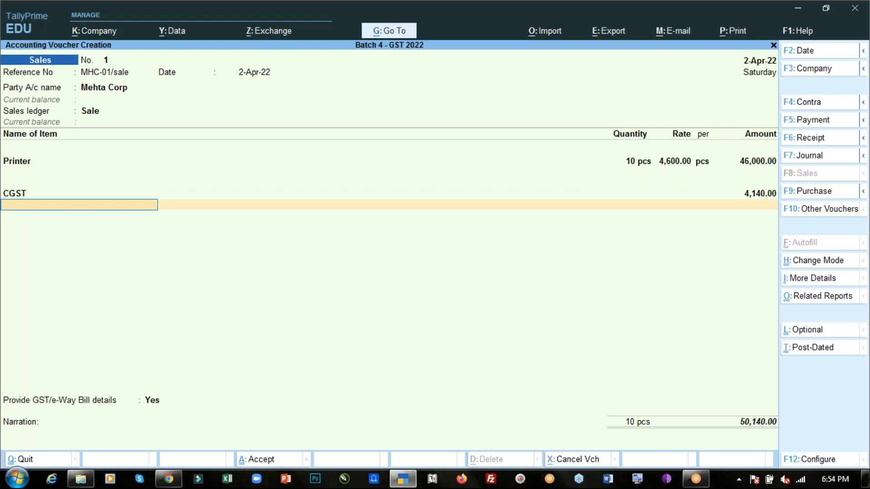
{"action": "type", "text": "Sg"}
{"action": "key", "text": "Return"}
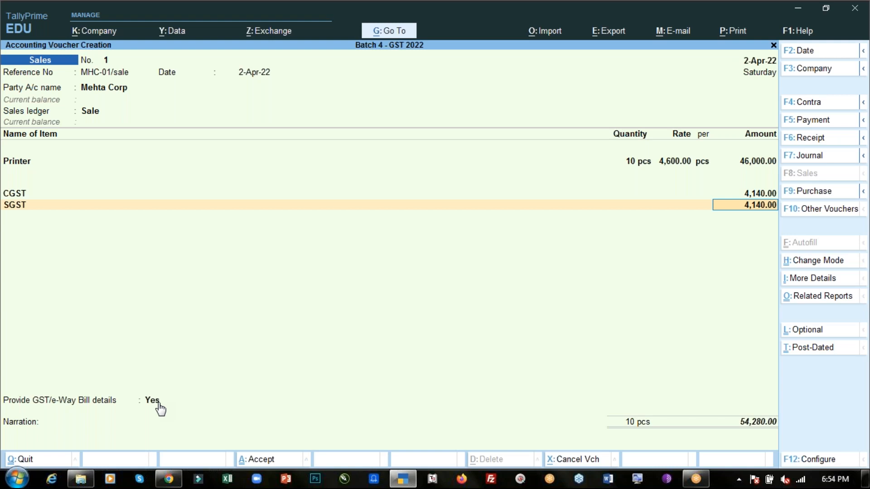
{"action": "key", "text": "Return"}
{"action": "key", "text": "Return"}
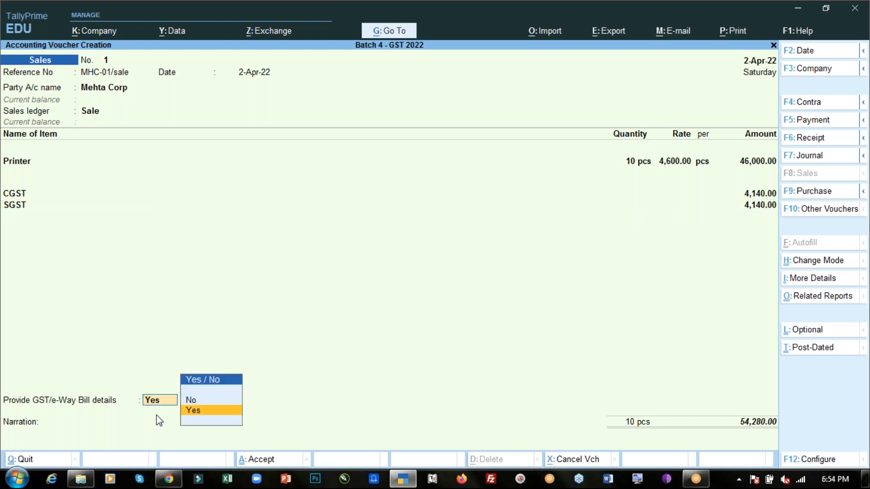
Step: Examine the dispatch, distance, transporter and transport mode fields in the GST/e-Way Bill details, leaving them at their defaults
{"action": "key", "text": "Return"}
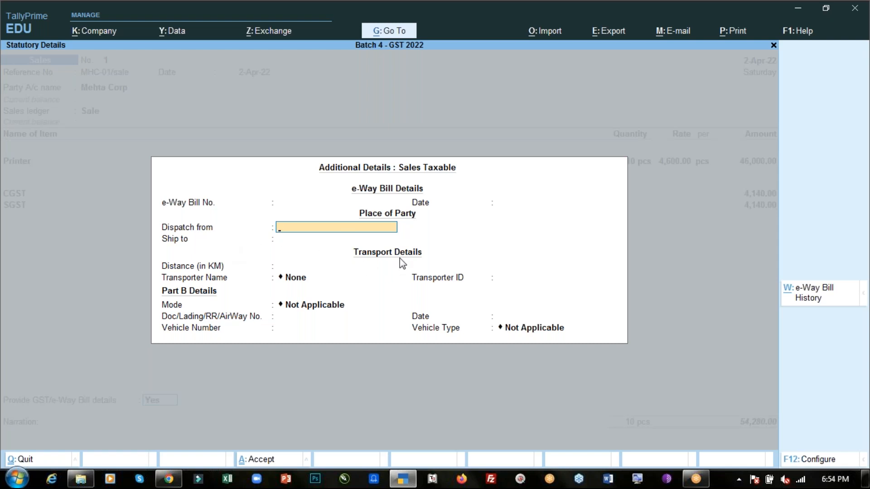
{"action": "left_click", "coordinate": [295, 269]}
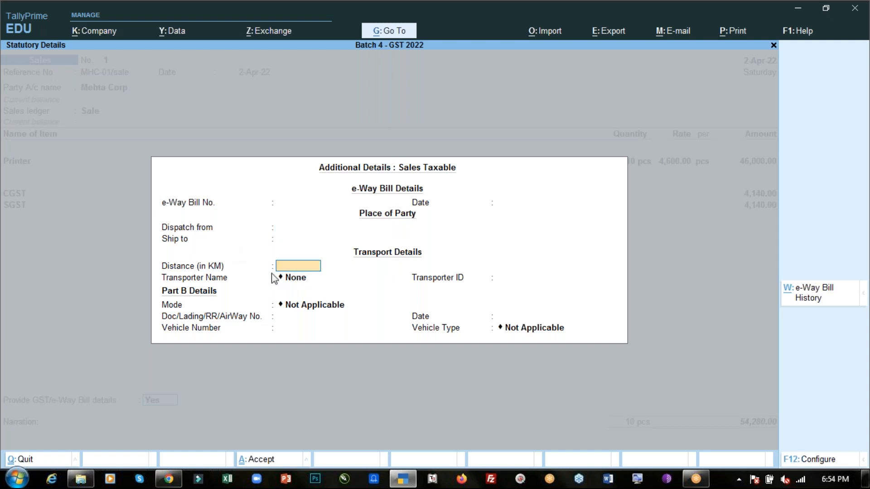
{"action": "left_click", "coordinate": [295, 277]}
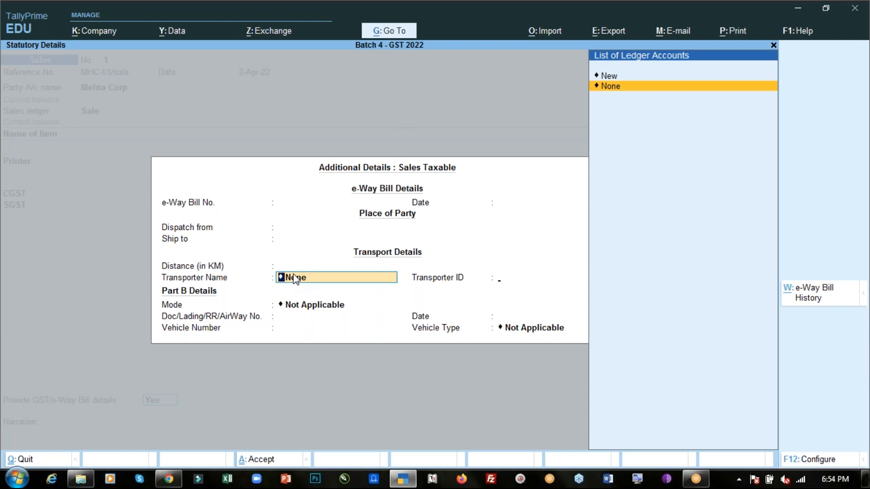
{"action": "key", "text": "Return"}
{"action": "key", "text": "Return"}
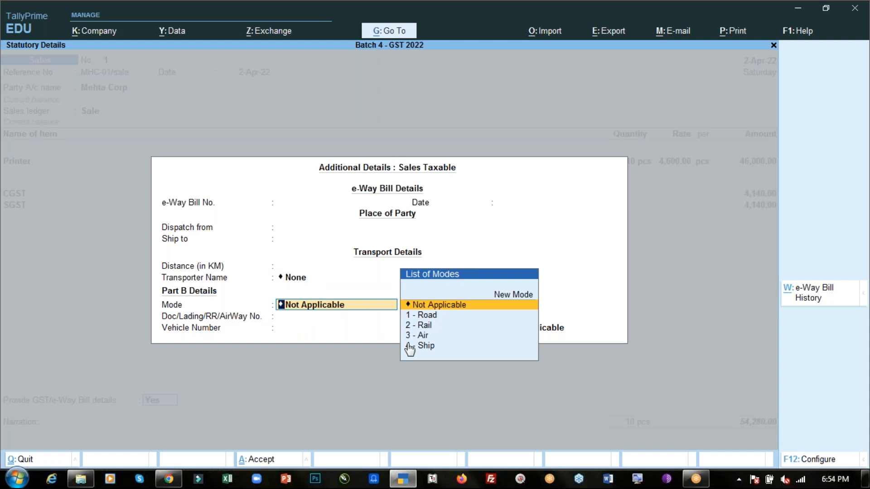
{"action": "key", "text": "Return"}
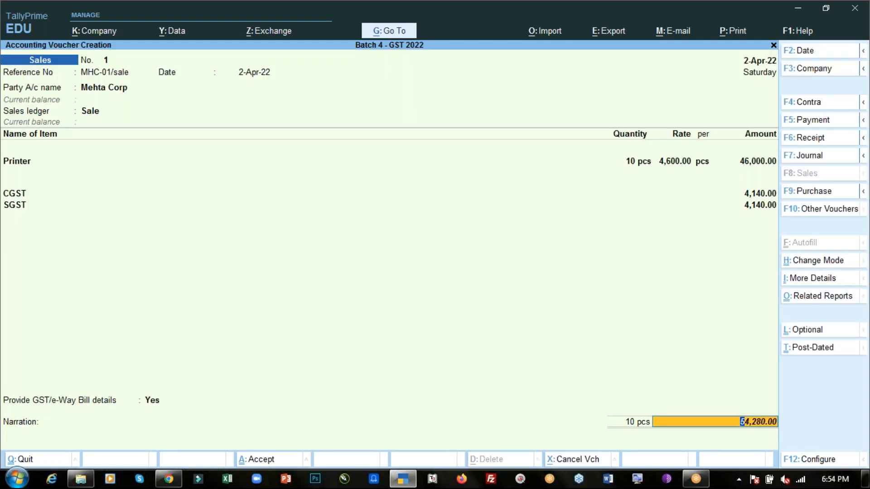
{"action": "key", "text": "Return"}
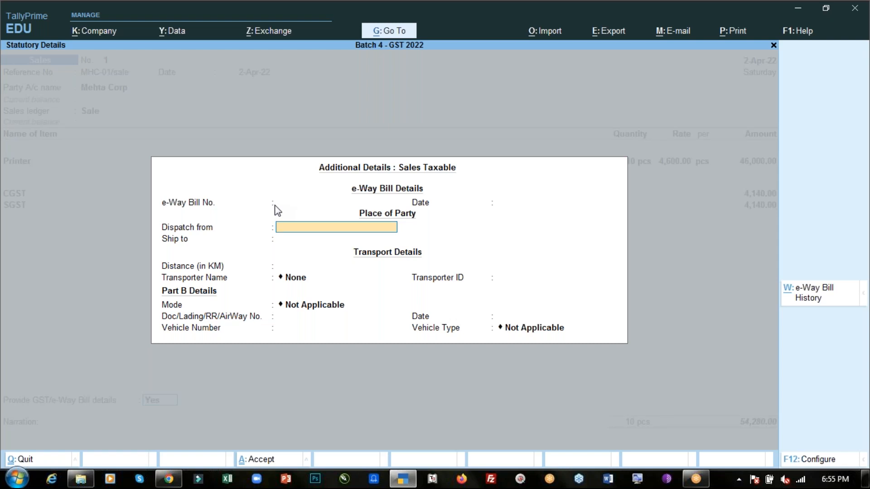
{"action": "key", "text": "ctrl"}
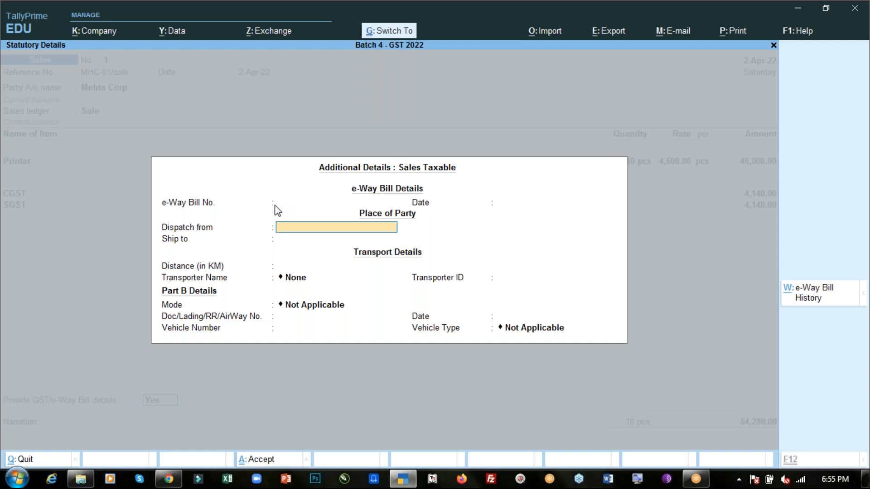
{"action": "key", "text": "ctrl+a"}
{"action": "key", "text": "BackSpace"}
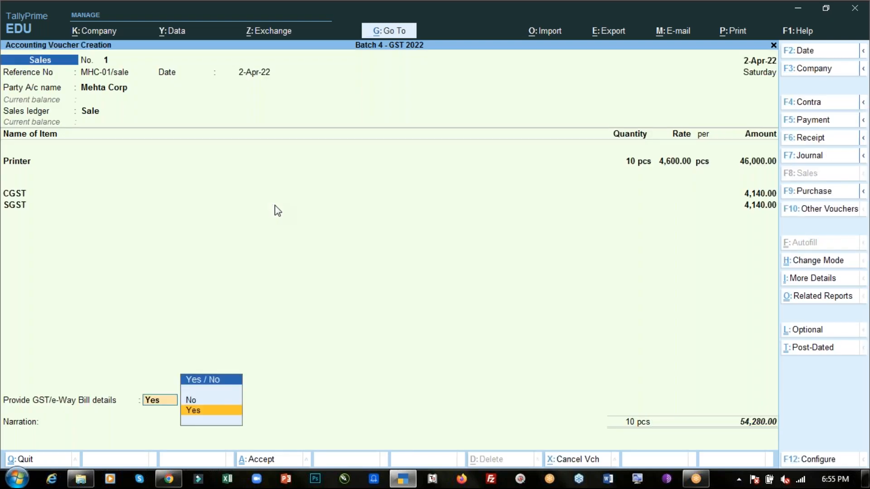
Step: Set Provide GST/e-Way Bill details to No, and use New Ref in the bill-wise details for Mehta Corp
{"action": "key", "text": "Up"}
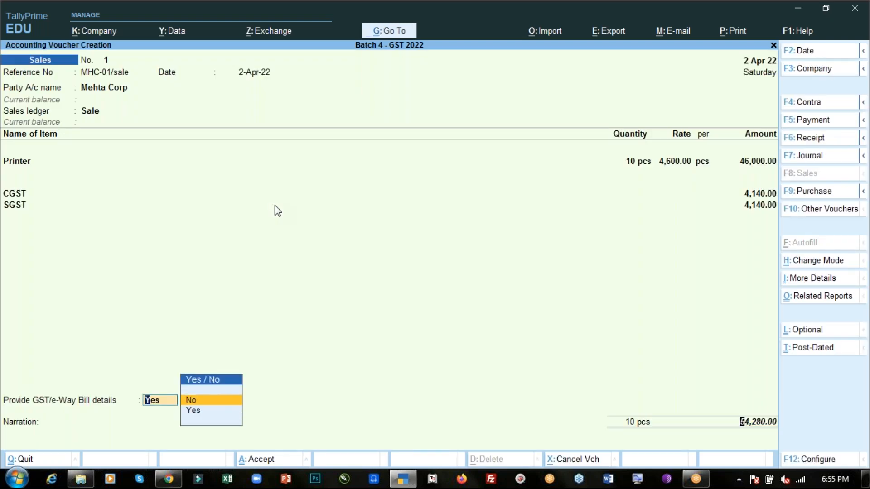
{"action": "key", "text": "Return"}
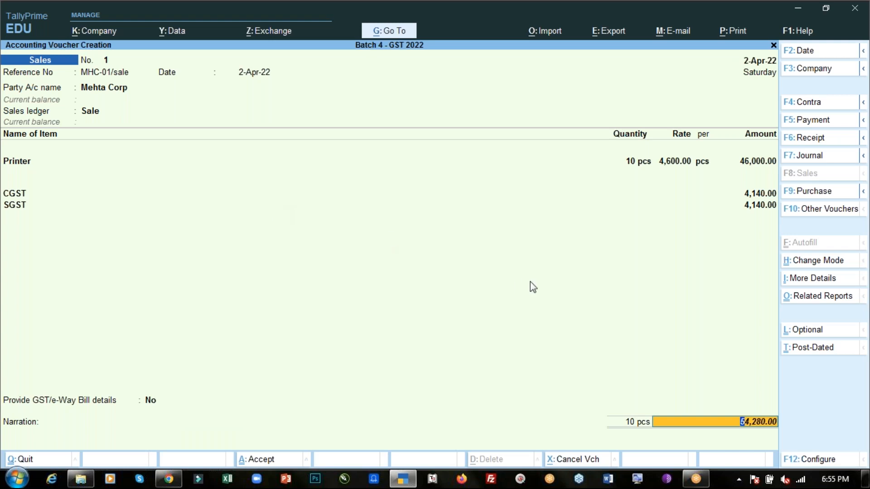
{"action": "key", "text": "Return"}
{"action": "key", "text": "Return"}
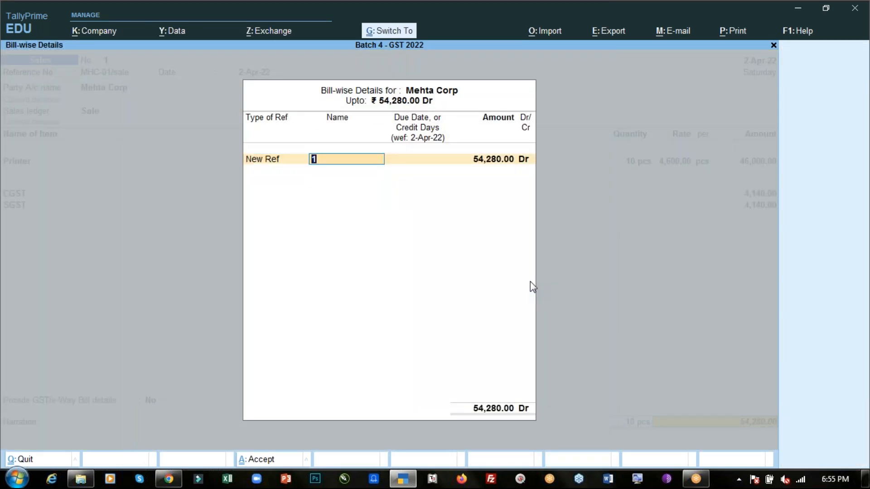
Step: Copy the reference MHC-01/sale from Day - 12.pdf and use it as the bill name of Mehta Corp's New Ref
{"action": "type", "text": "19AAAGM0289C1ZG"}
{"action": "key", "text": "Escape"}
{"action": "key", "text": "alt+Tab"}
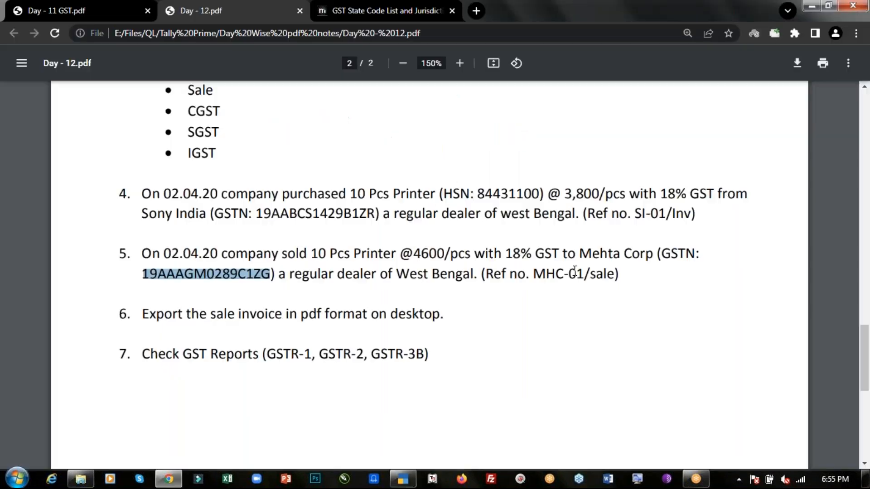
{"action": "left_click_drag", "start_coordinate": [537, 272], "coordinate": [614, 275]}
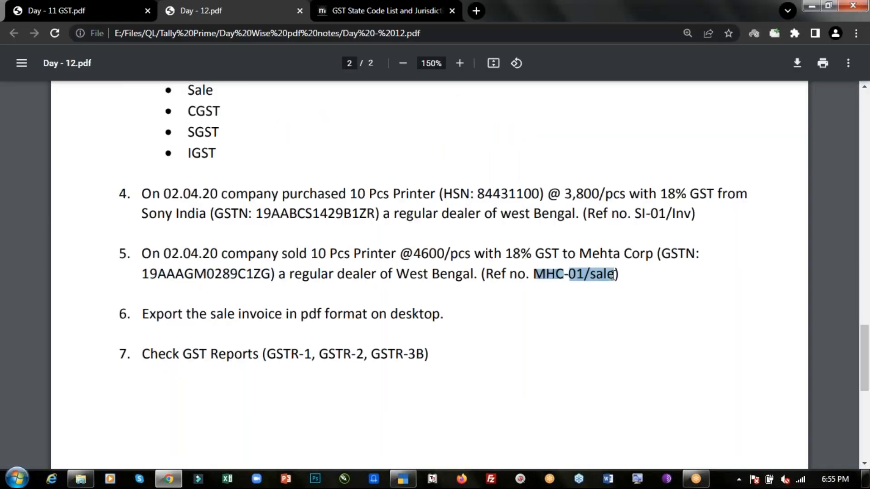
{"action": "key", "text": "ctrl+c"}
{"action": "key", "text": "alt+Tab"}
{"action": "key", "text": "ctrl+alt+v"}
{"action": "key", "text": "Return"}
{"action": "key", "text": "Return"}
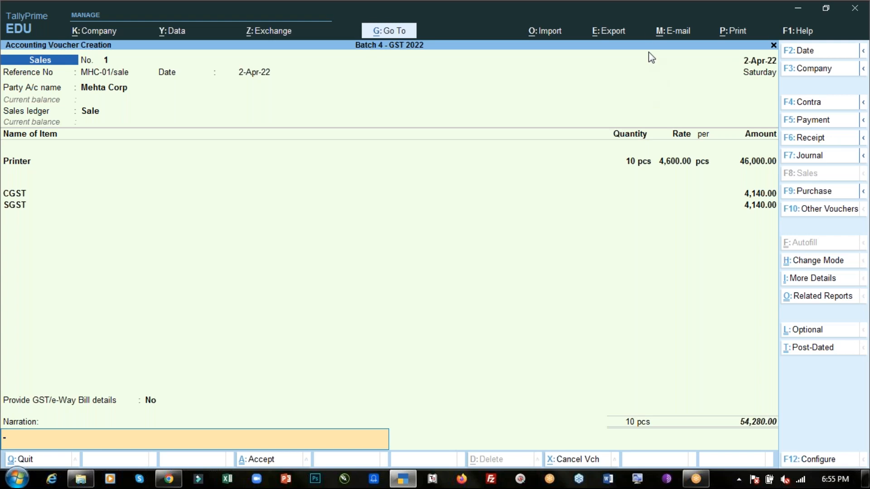
Step: Reopen the sale's GST/e-Way Bill details and check the available transport modes, leaving Mode at Not Applicable
{"action": "left_click", "coordinate": [649, 31]}
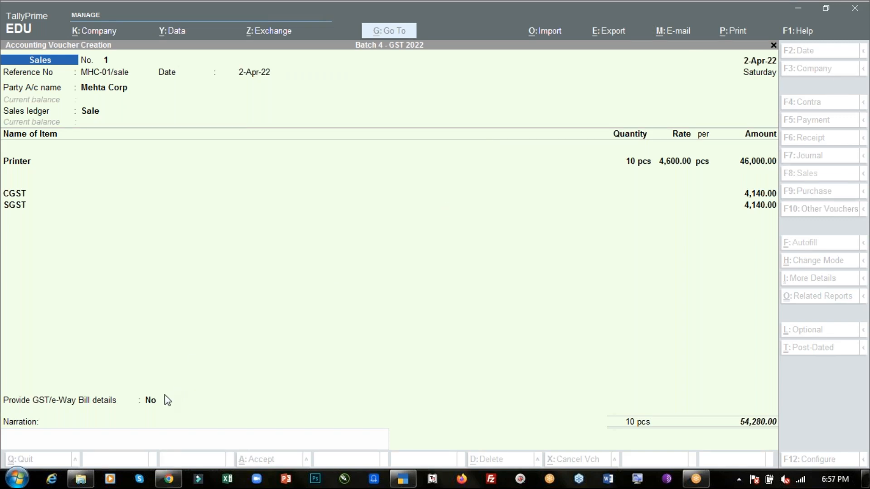
{"action": "left_click", "coordinate": [155, 403]}
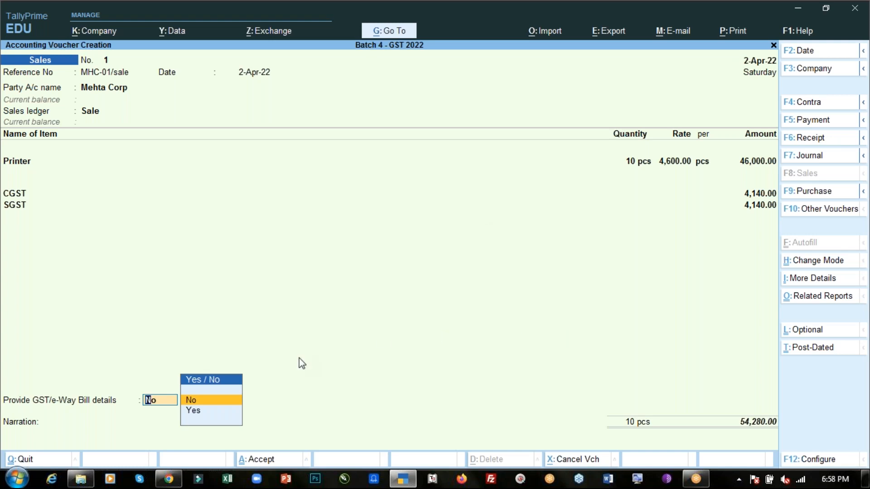
{"action": "key", "text": "Down"}
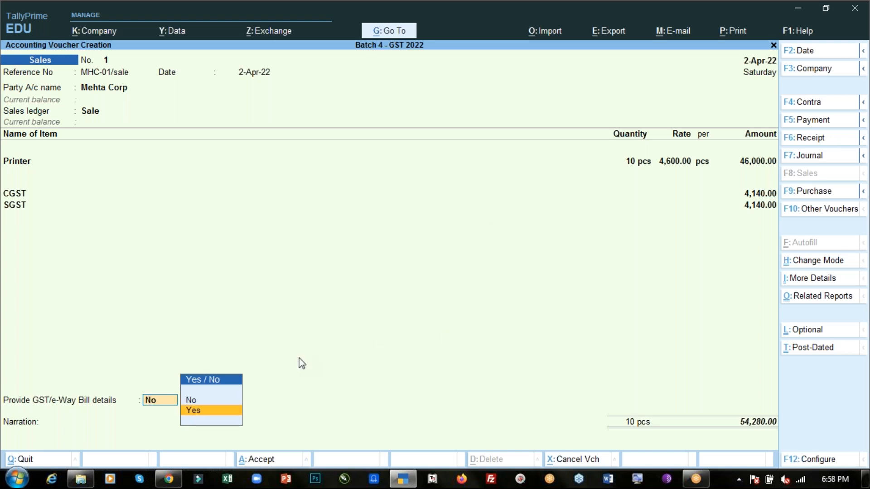
{"action": "key", "text": "Return"}
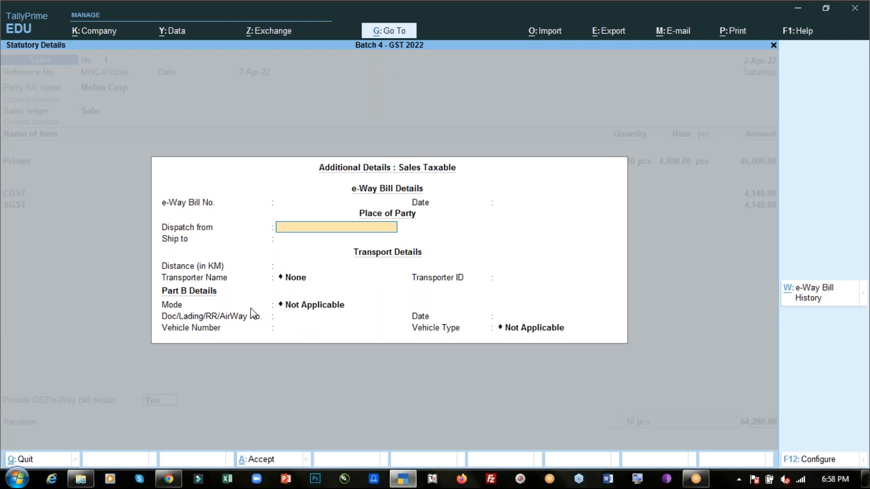
{"action": "left_click", "coordinate": [304, 308]}
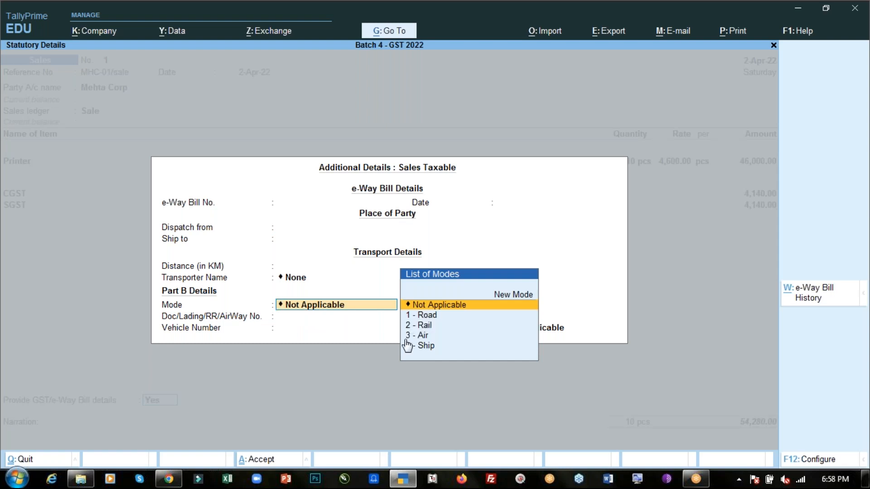
{"action": "key", "text": "ctrl+a"}
{"action": "key", "text": "BackSpace"}
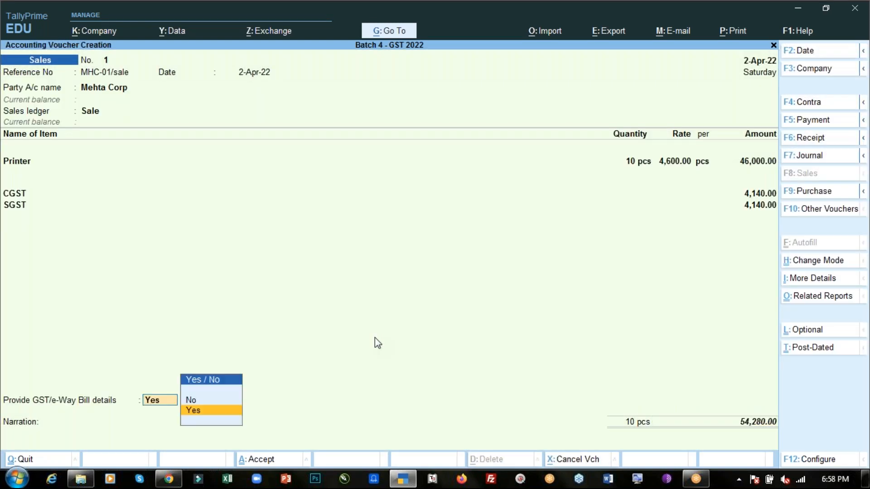
Step: Leave the e-Way Bill details empty and set Provide GST/e-Way Bill details to No
{"action": "key", "text": "Return"}
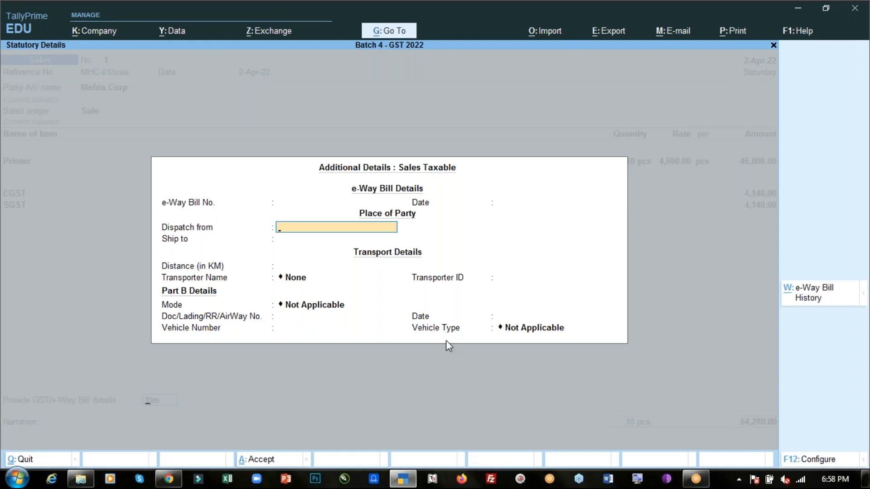
{"action": "key", "text": "Escape"}
{"action": "key", "text": "Up"}
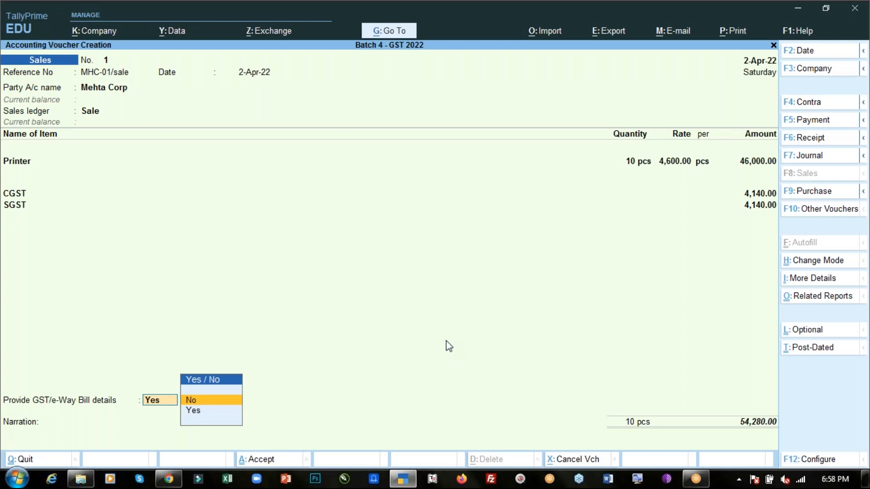
{"action": "key", "text": "Return"}
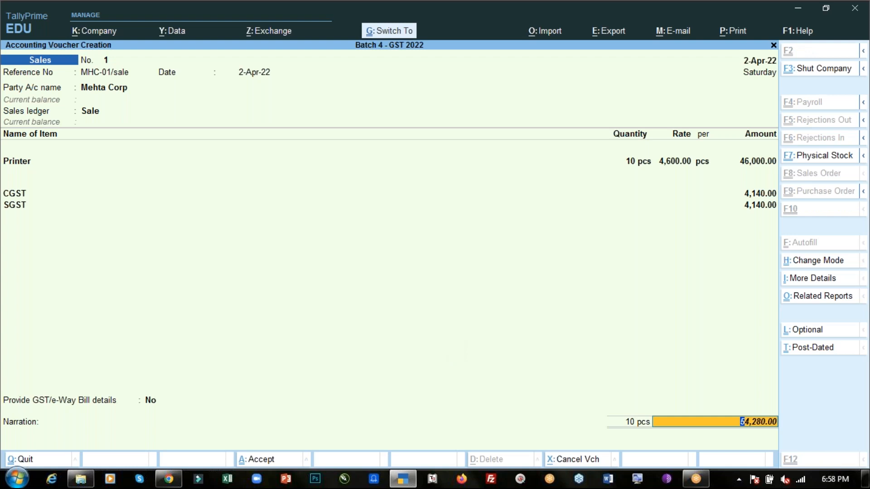
Step: Save the Mehta Corp sales voucher without e-Way Bill information and return to the Gateway of Tally
{"action": "key", "text": "ctrl+a"}
{"action": "key", "text": "y"}
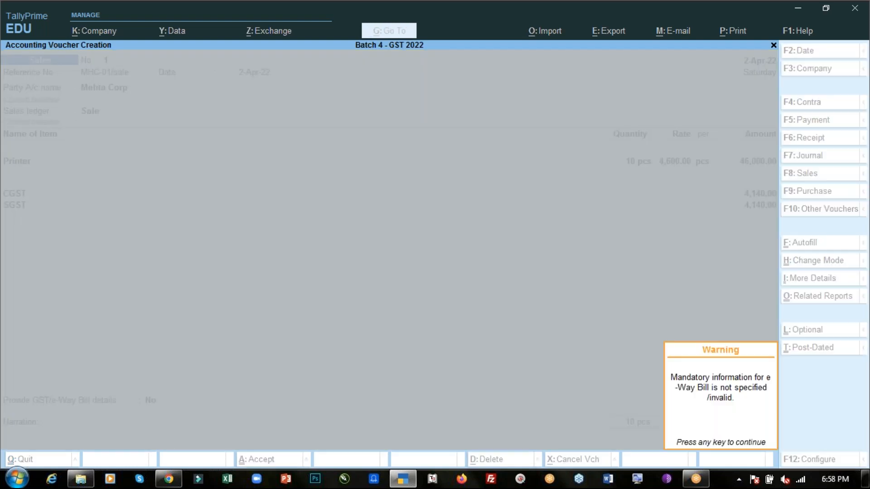
{"action": "key", "text": "Return"}
{"action": "key", "text": "Escape"}
{"action": "key", "text": "y"}
Step: View the Stock Summary to check the closing stock after the Printer sale, and close the report
{"action": "key", "text": "Down"}
{"action": "key", "text": "Down"}
{"action": "key", "text": "Down"}
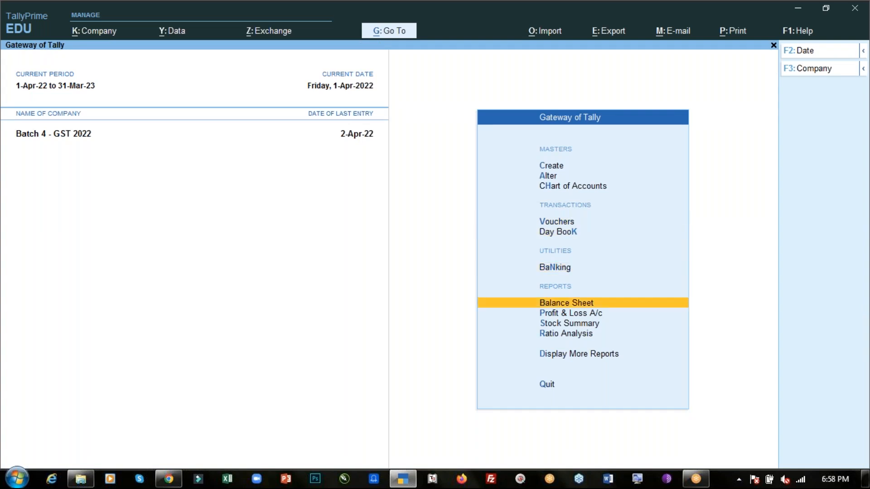
{"action": "key", "text": "Down"}
{"action": "key", "text": "Down"}
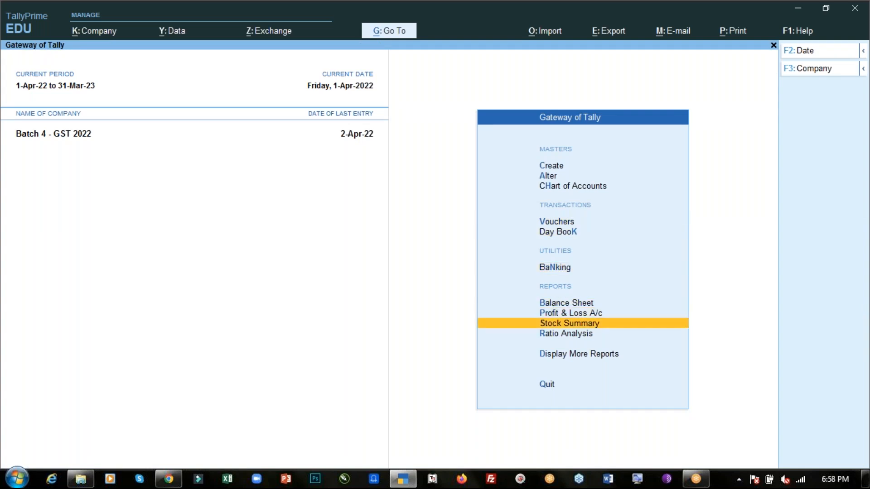
{"action": "key", "text": "Return"}
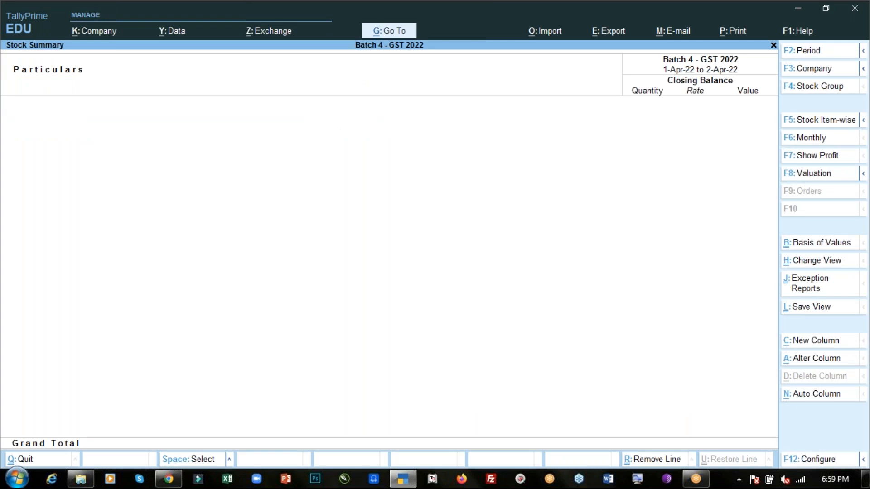
{"action": "key", "text": "Escape"}
Step: Open the Balance Sheet and check the Current Liabilities group
{"action": "key", "text": "Up"}
{"action": "key", "text": "Up"}
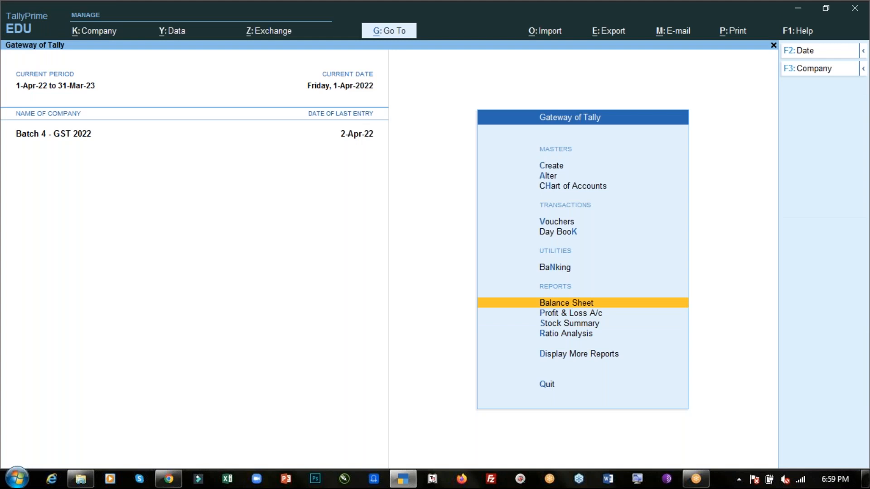
{"action": "key", "text": "Return"}
{"action": "key", "text": "Down"}
{"action": "key", "text": "Down"}
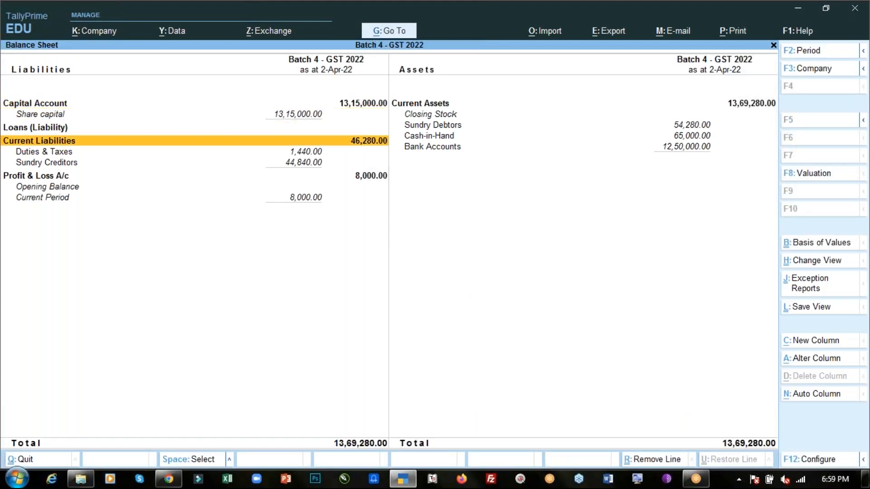
Step: Drill down from Duties & Taxes to the April vouchers of the CGST ledger, and return to the Balance Sheet
{"action": "key", "text": "Down"}
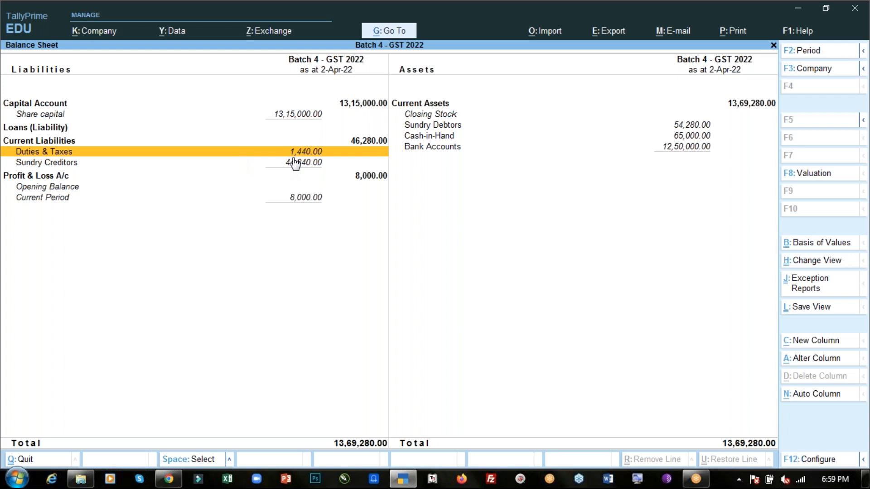
{"action": "key", "text": "Return"}
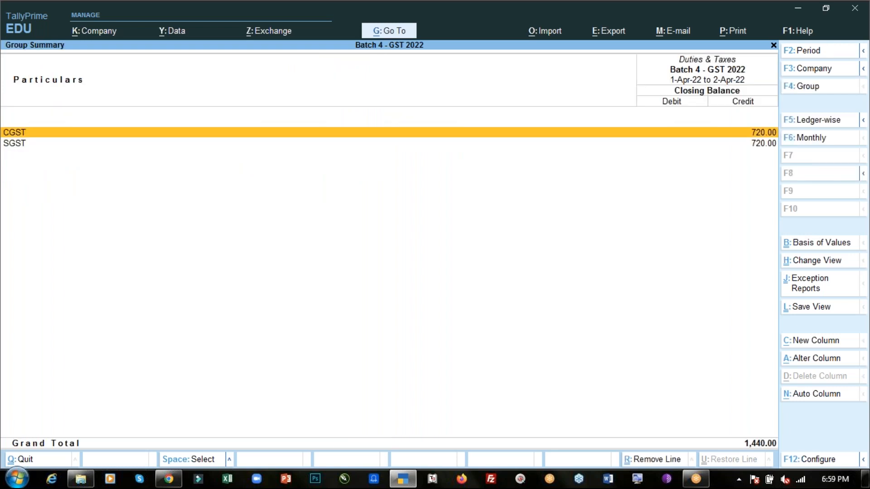
{"action": "key", "text": "Return"}
{"action": "key", "text": "Return"}
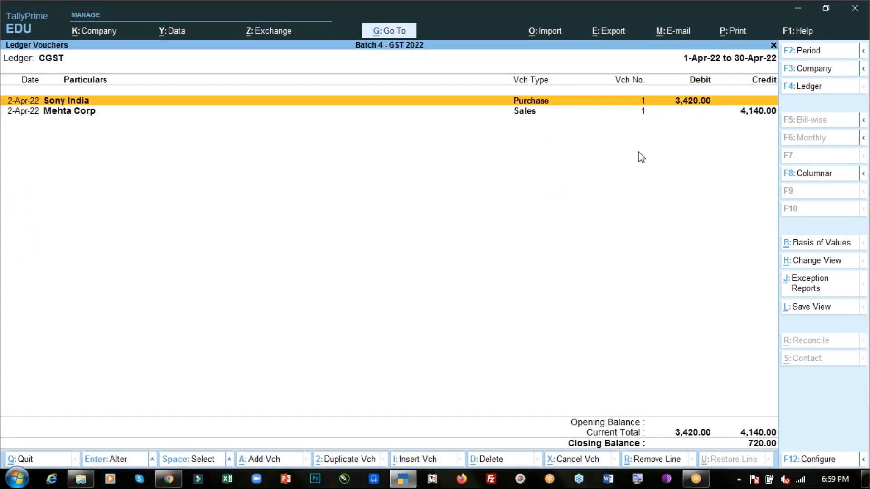
{"action": "key", "text": "Escape"}
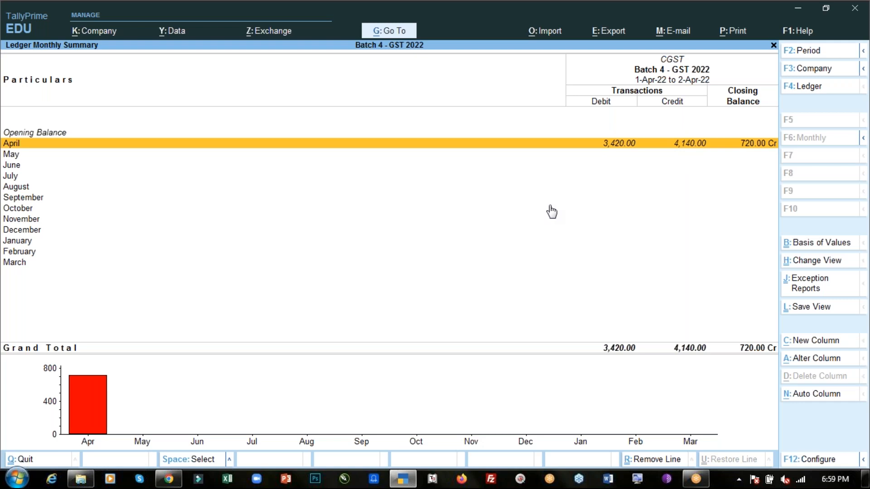
{"action": "key", "text": "Escape"}
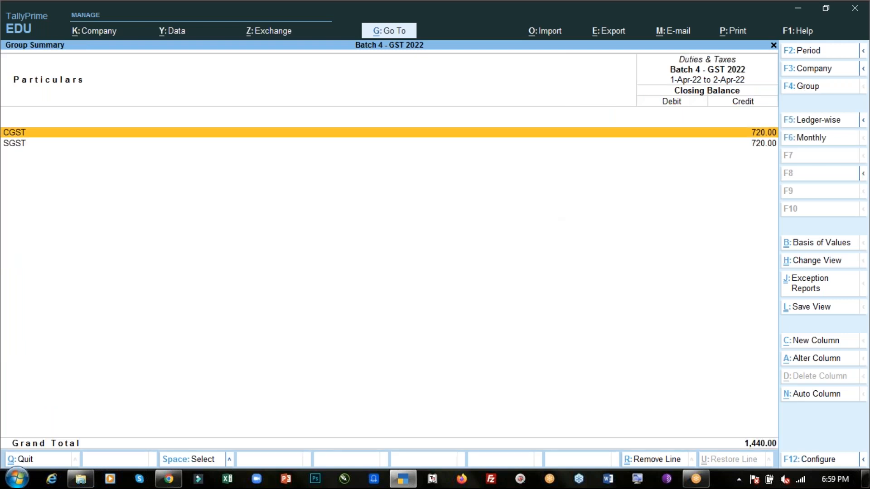
{"action": "key", "text": "Escape"}
Step: Check the party balances under Sundry Creditors and Sundry Debtors, and close the Balance Sheet
{"action": "key", "text": "Down"}
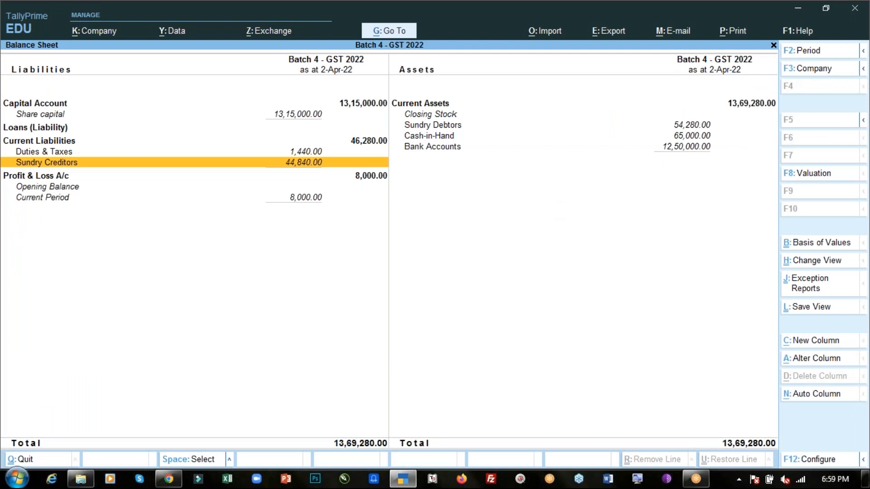
{"action": "key", "text": "Return"}
{"action": "key", "text": "Escape"}
{"action": "key", "text": "Right"}
{"action": "key", "text": "Up"}
{"action": "key", "text": "Return"}
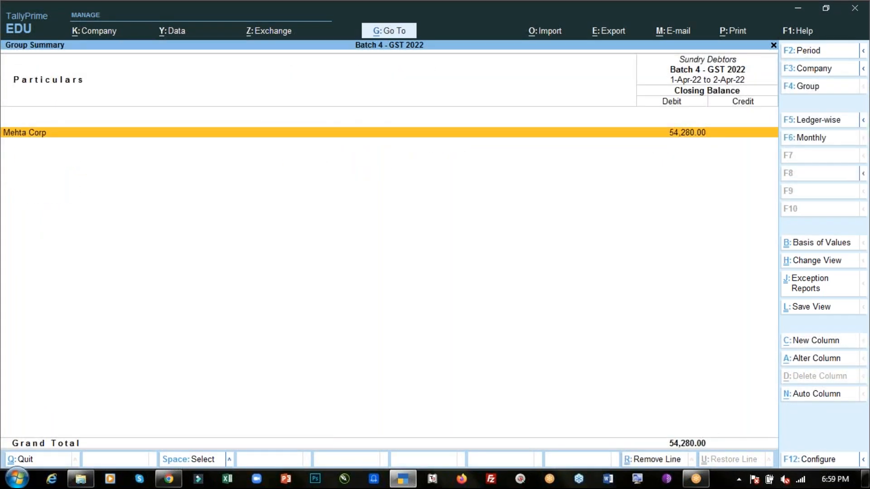
{"action": "key", "text": "Escape"}
{"action": "key", "text": "Escape"}
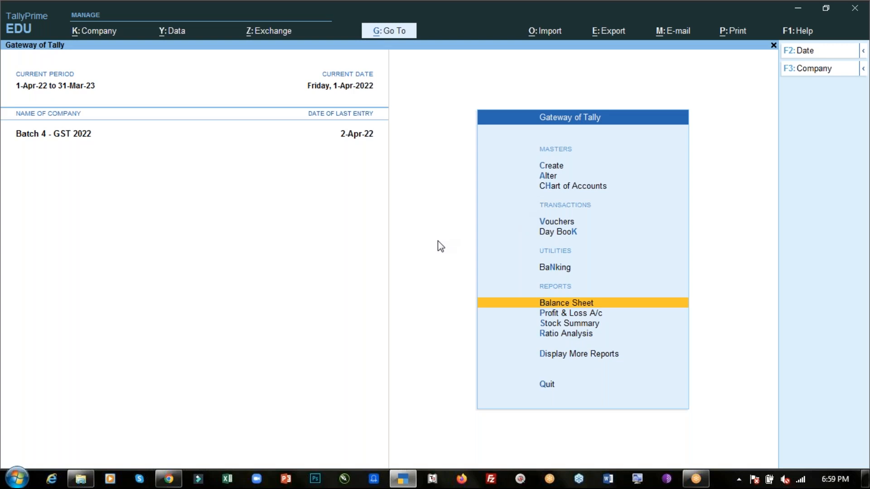
Step: Switch to Day - 12.pdf in Chrome and review its topic list from GST activation through sale of goods to GST Reports
{"action": "key", "text": "alt+Tab"}
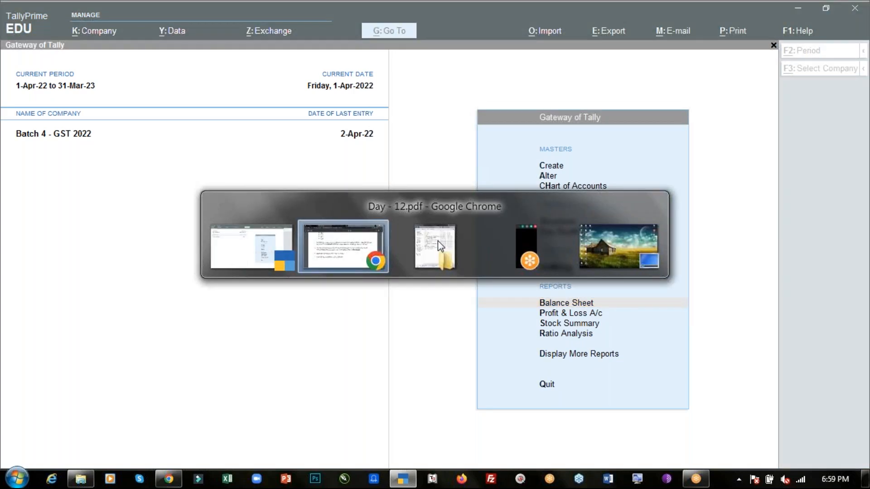
{"action": "scroll", "coordinate": [430, 272], "scroll_direction": "up", "scroll_amount": 15}
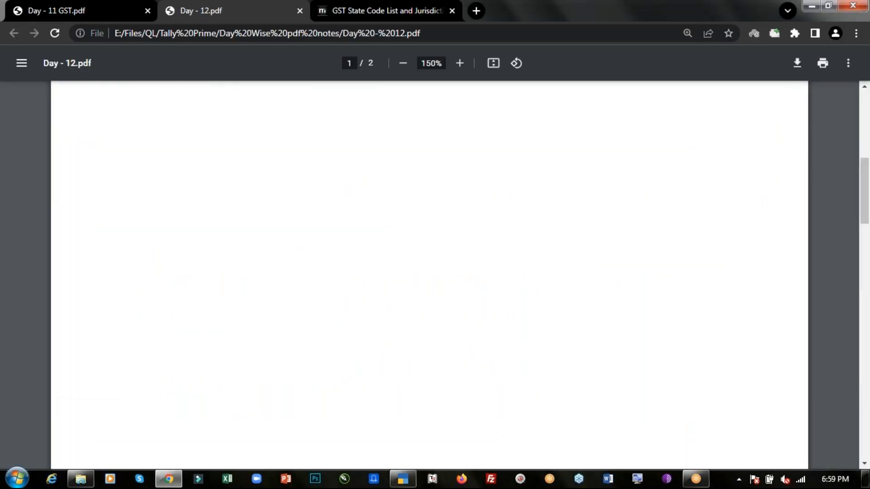
{"action": "scroll", "coordinate": [167, 206], "scroll_direction": "up", "scroll_amount": 3}
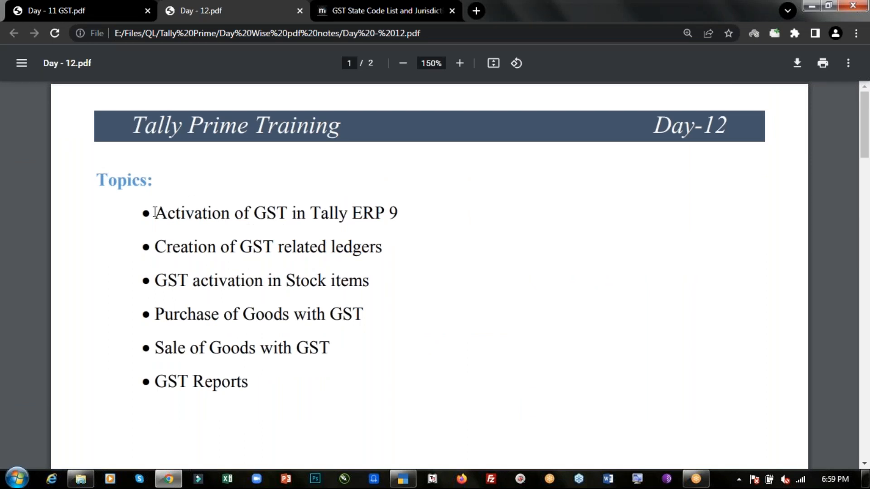
{"action": "left_click_drag", "start_coordinate": [157, 213], "coordinate": [321, 213]}
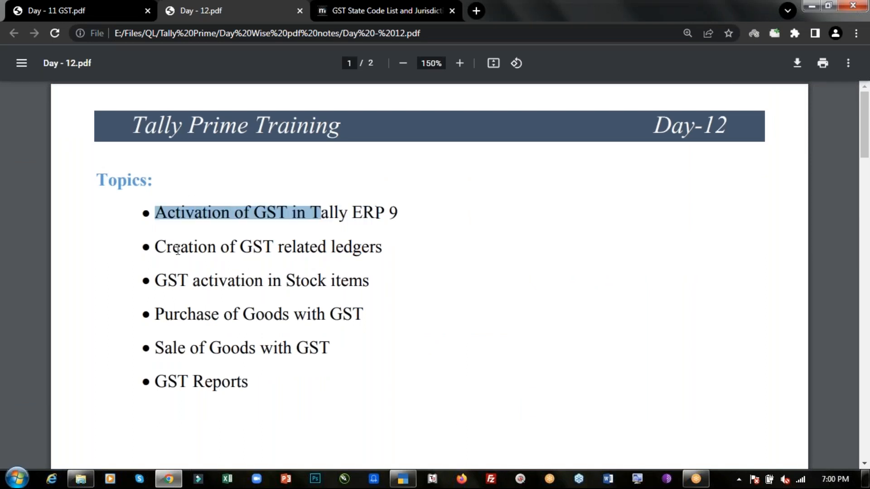
{"action": "left_click_drag", "start_coordinate": [155, 246], "coordinate": [375, 252]}
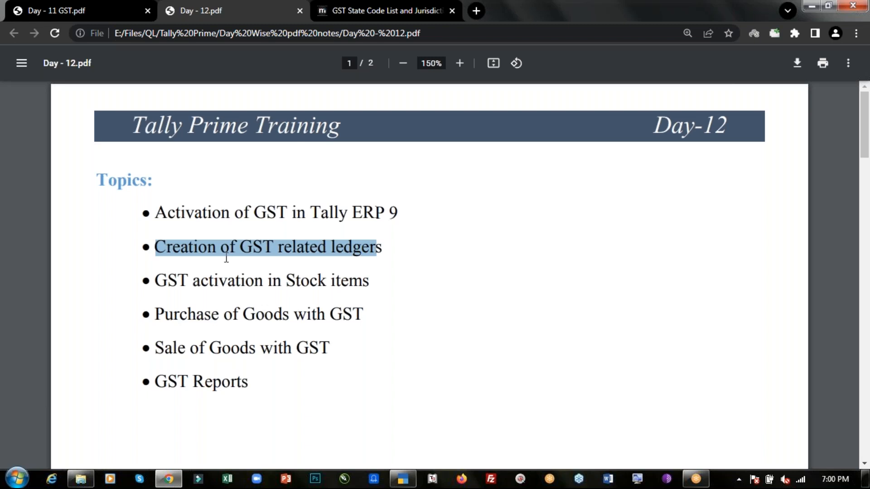
{"action": "left_click_drag", "start_coordinate": [160, 281], "coordinate": [369, 280]}
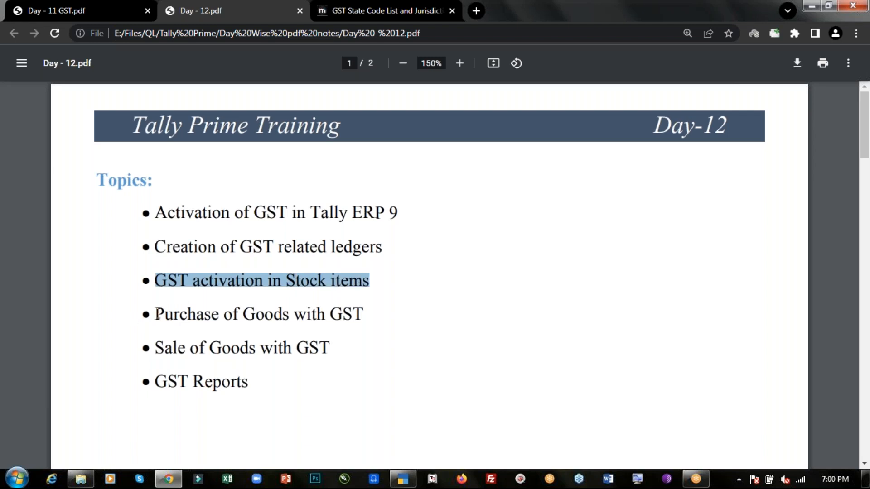
{"action": "left_click_drag", "start_coordinate": [156, 315], "coordinate": [253, 315]}
{"action": "left_click_drag", "start_coordinate": [331, 316], "coordinate": [367, 316]}
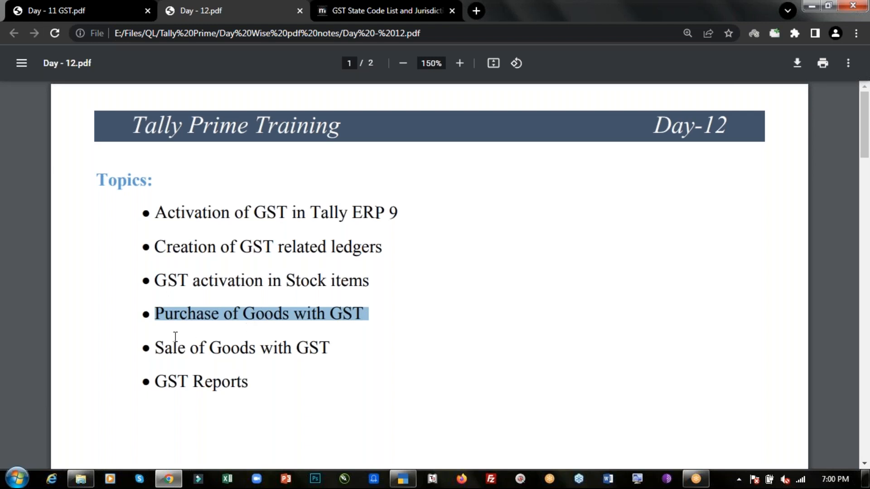
{"action": "left_click_drag", "start_coordinate": [154, 348], "coordinate": [331, 350]}
{"action": "left_click", "coordinate": [331, 349]}
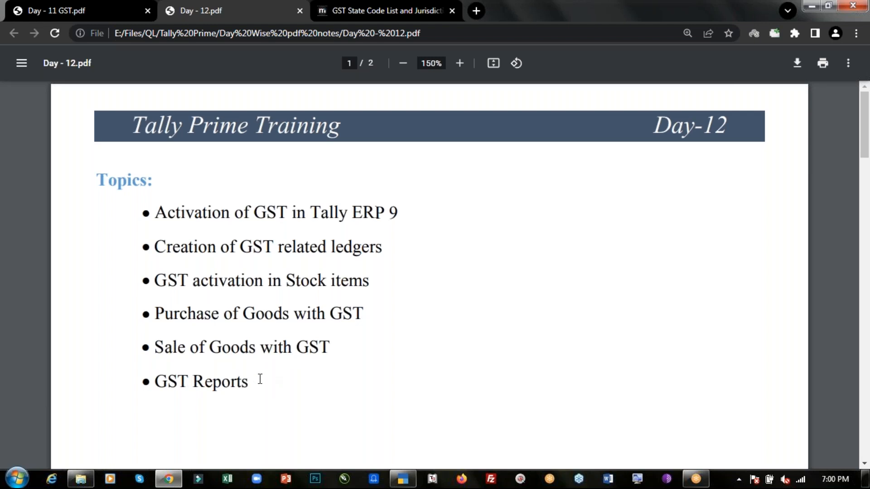
{"action": "scroll", "coordinate": [362, 350], "scroll_direction": "down", "scroll_amount": 6}
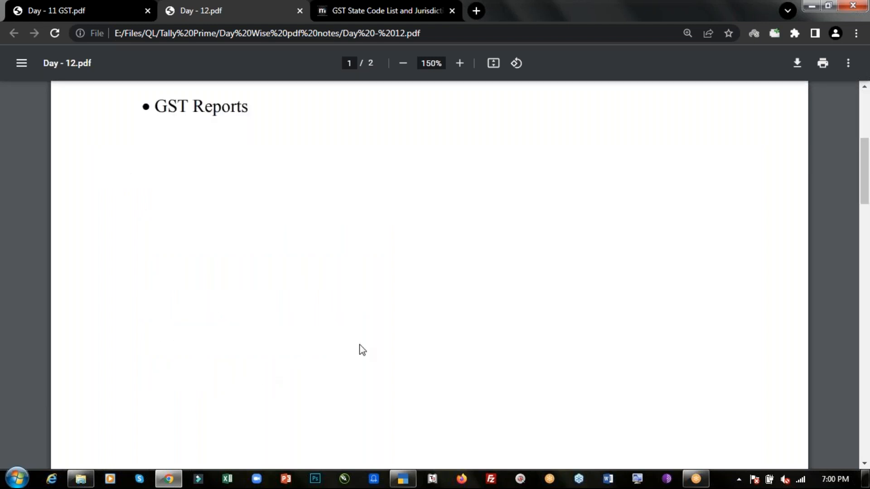
Step: Review the Day-12 exercise on page 2 of the PDF, down to the task of checking GSTR-1, GSTR-2 and GSTR-3B
{"action": "scroll", "coordinate": [363, 350], "scroll_direction": "down", "scroll_amount": 5}
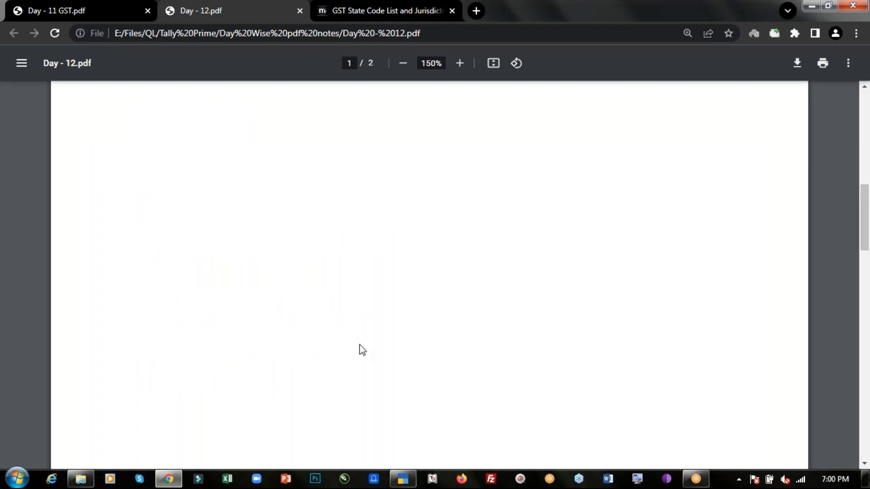
{"action": "scroll", "coordinate": [362, 350], "scroll_direction": "down", "scroll_amount": 4}
{"action": "scroll", "coordinate": [363, 349], "scroll_direction": "down", "scroll_amount": 6}
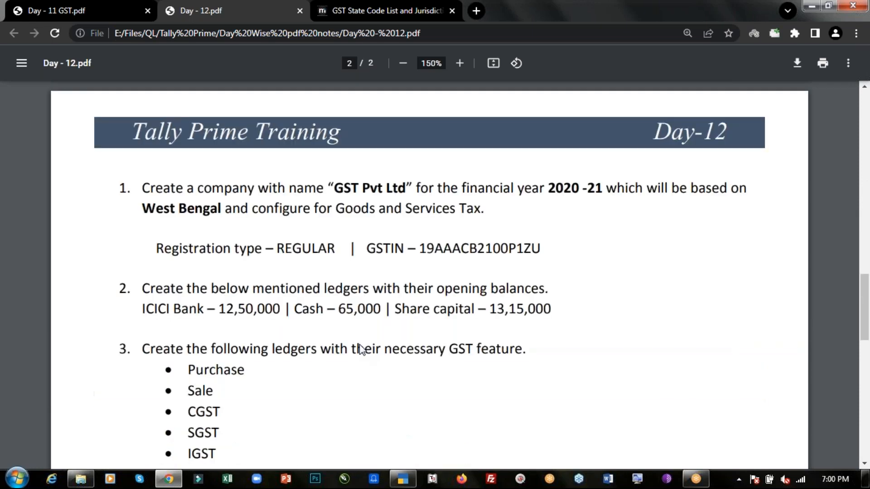
{"action": "scroll", "coordinate": [363, 350], "scroll_direction": "down", "scroll_amount": 4}
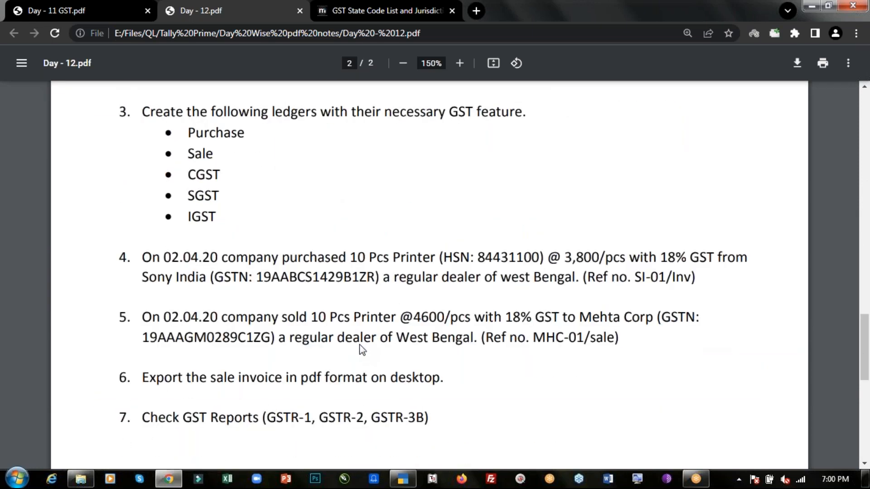
Step: Switch to TallyPrime and open Display More Reports from the Gateway of Tally
{"action": "key", "text": "alt+Tab"}
{"action": "key", "text": "Down"}
{"action": "key", "text": "Down"}
{"action": "key", "text": "Down"}
{"action": "key", "text": "Down"}
{"action": "key", "text": "Down"}
{"action": "key", "text": "Up"}
{"action": "left_click", "coordinate": [526, 357]}
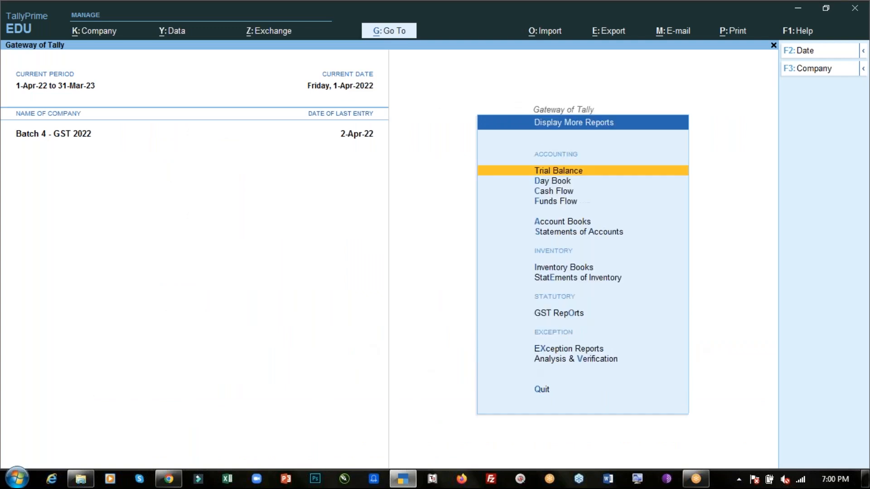
Step: Open the GST Reports list among the statutory reports
{"action": "key", "text": "Down"}
{"action": "key", "text": "Down"}
{"action": "key", "text": "Down"}
{"action": "key", "text": "Down"}
{"action": "key", "text": "Down"}
{"action": "key", "text": "Down"}
{"action": "key", "text": "Down"}
{"action": "key", "text": "Down"}
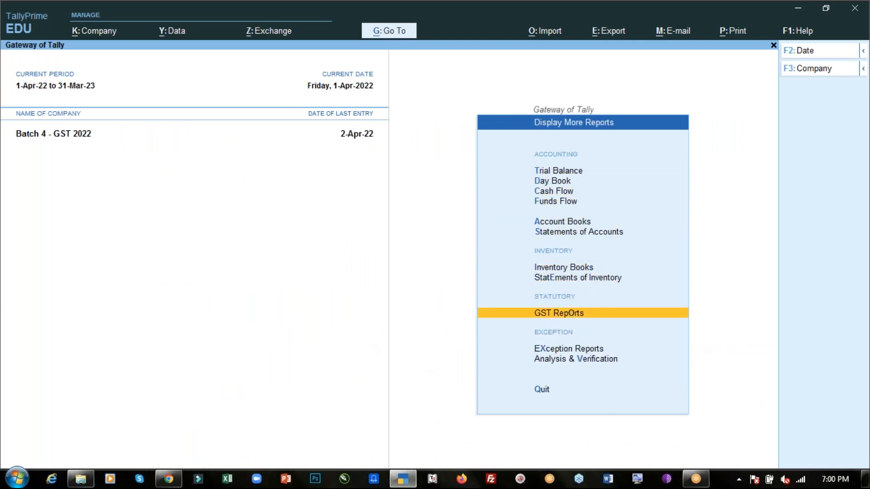
{"action": "left_click", "coordinate": [521, 315]}
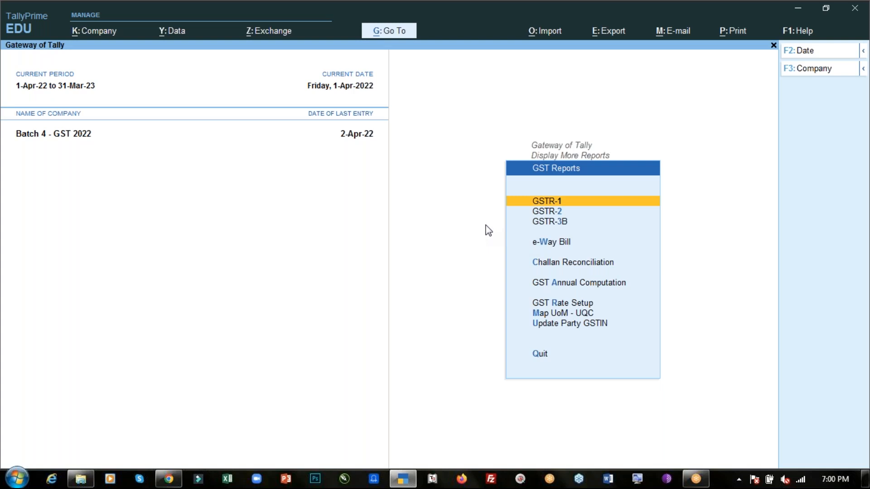
Step: Open GSTR-1, drill down through B2B Invoices to Mehta Corp's sales voucher, and return to GST Reports
{"action": "key", "text": "Return"}
{"action": "key", "text": "Down"}
{"action": "key", "text": "Down"}
{"action": "key", "text": "Down"}
{"action": "key", "text": "Down"}
{"action": "key", "text": "Down"}
{"action": "key", "text": "Down"}
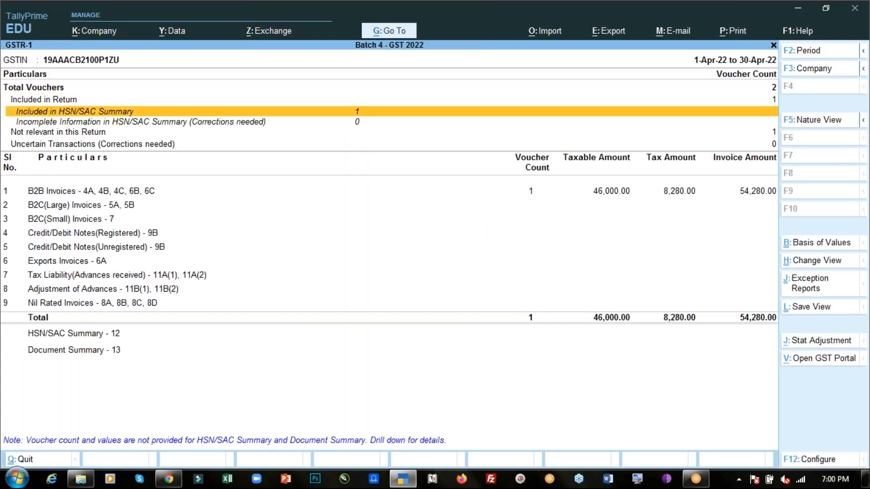
{"action": "key", "text": "Up"}
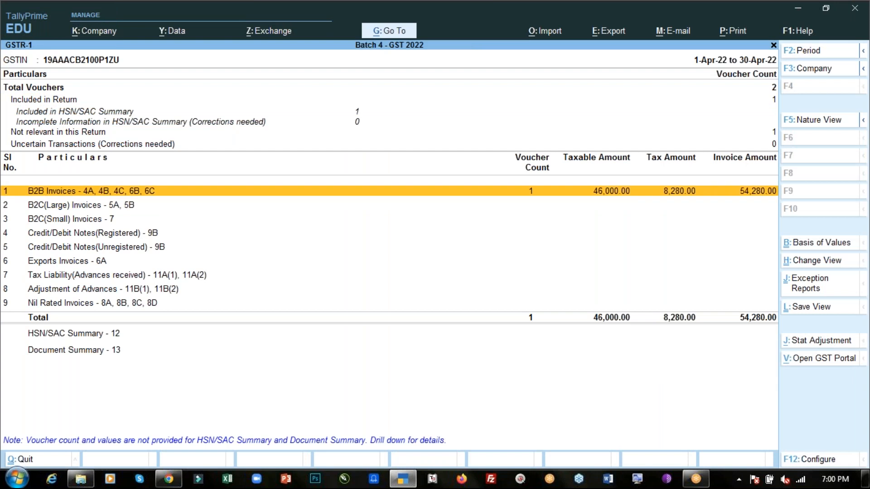
{"action": "key", "text": "Return"}
{"action": "key", "text": "Return"}
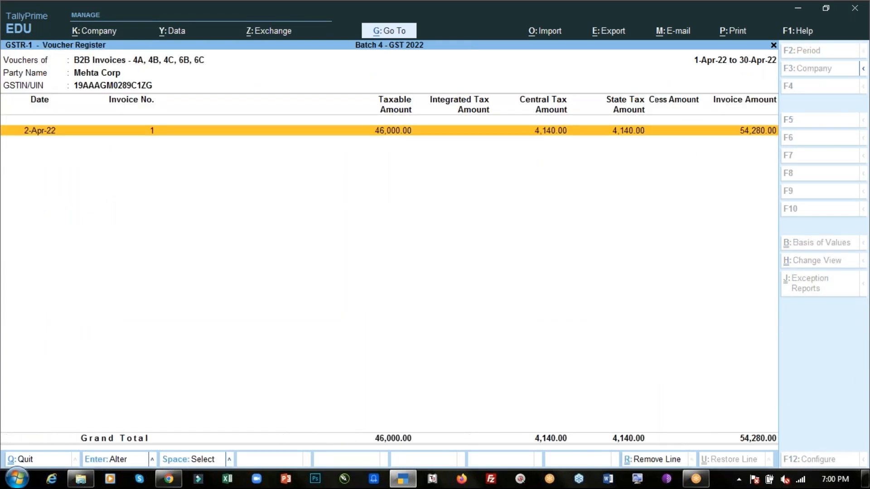
{"action": "key", "text": "Return"}
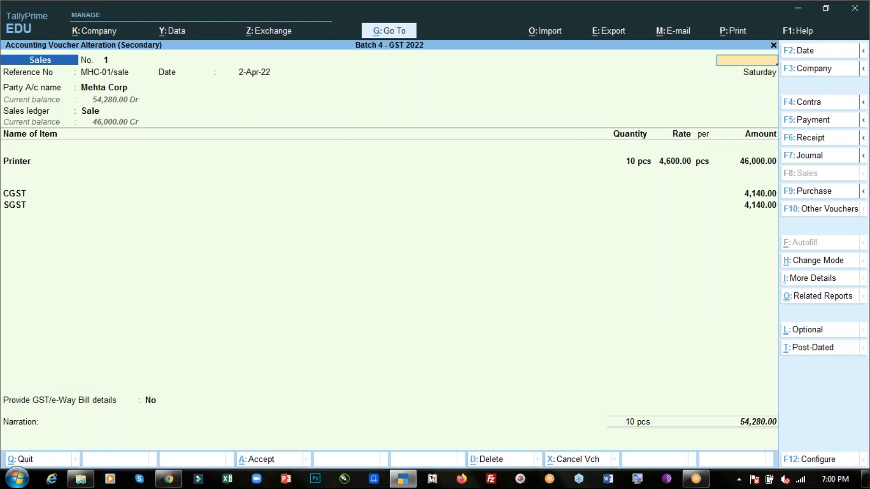
{"action": "key", "text": "Escape"}
{"action": "key", "text": "Escape"}
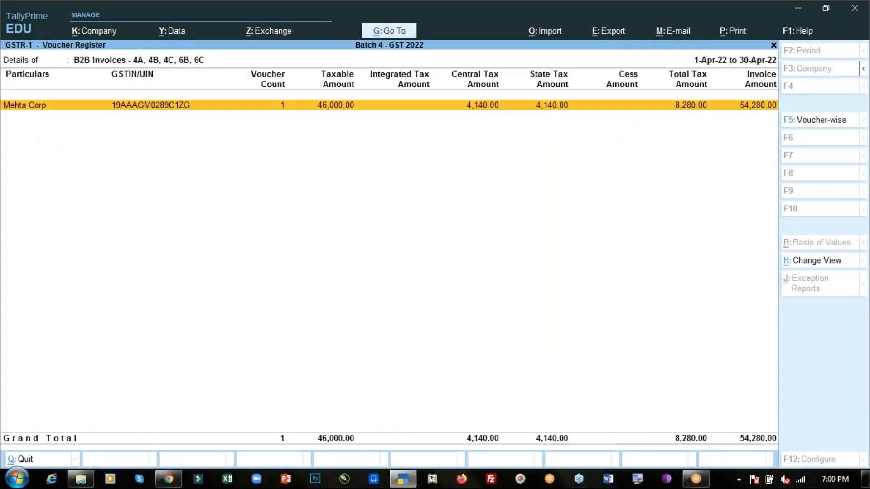
{"action": "key", "text": "Escape"}
{"action": "key", "text": "Escape"}
Step: Open GSTR-2, check the supplier details under B2B Invoices, and return to GST Reports
{"action": "key", "text": "Down"}
{"action": "key", "text": "Return"}
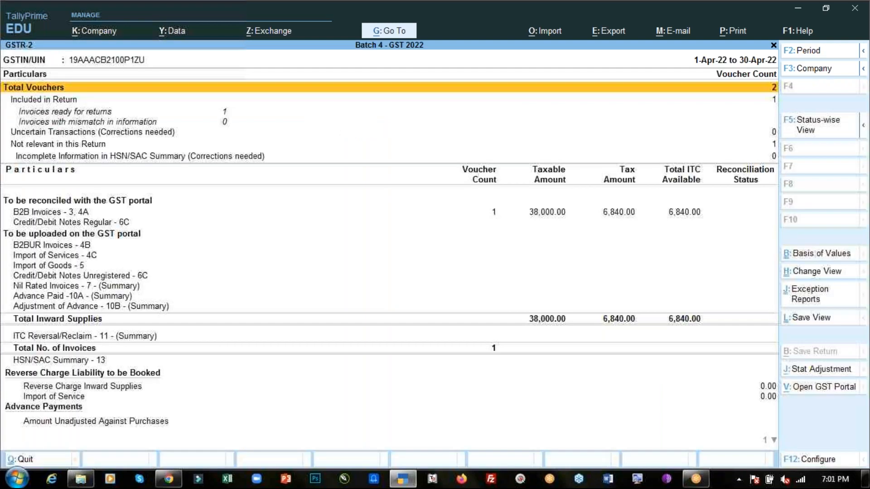
{"action": "key", "text": "Down"}
{"action": "key", "text": "Down"}
{"action": "key", "text": "Down"}
{"action": "key", "text": "Down"}
{"action": "key", "text": "Down"}
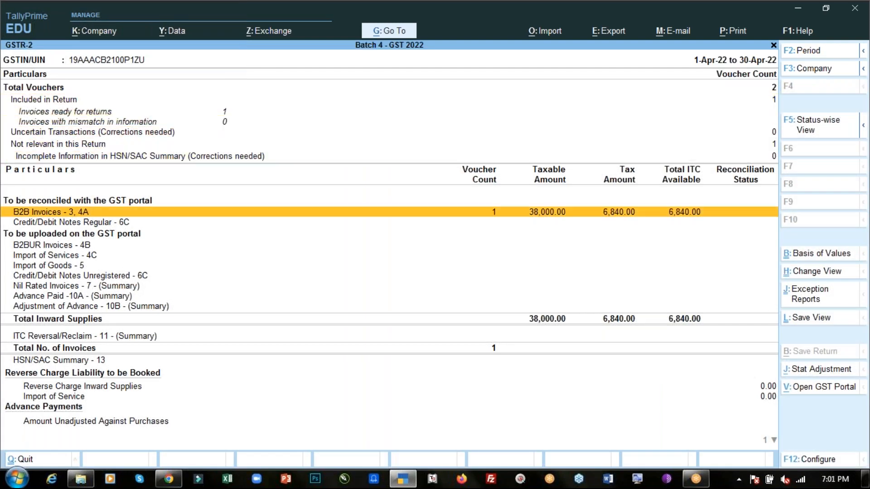
{"action": "key", "text": "Return"}
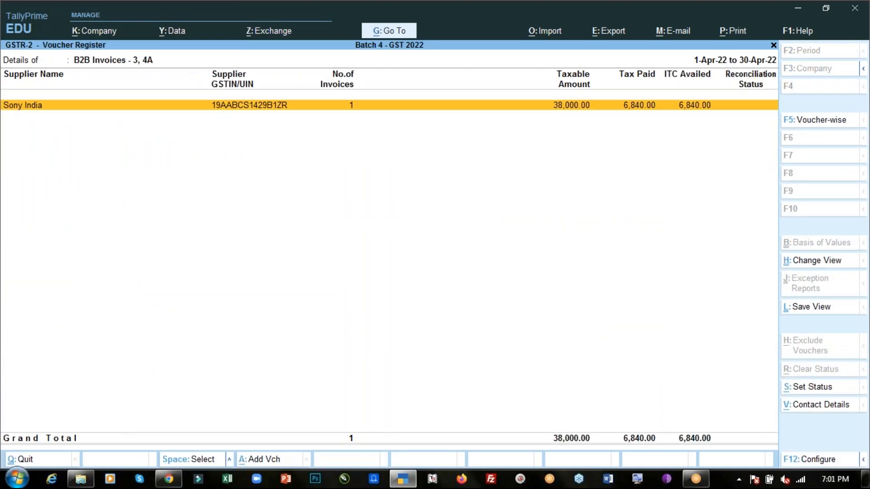
{"action": "key", "text": "Escape"}
{"action": "key", "text": "Escape"}
Step: Open GSTR-3B to check outward supplies and eligible ITC, and close it
{"action": "key", "text": "Down"}
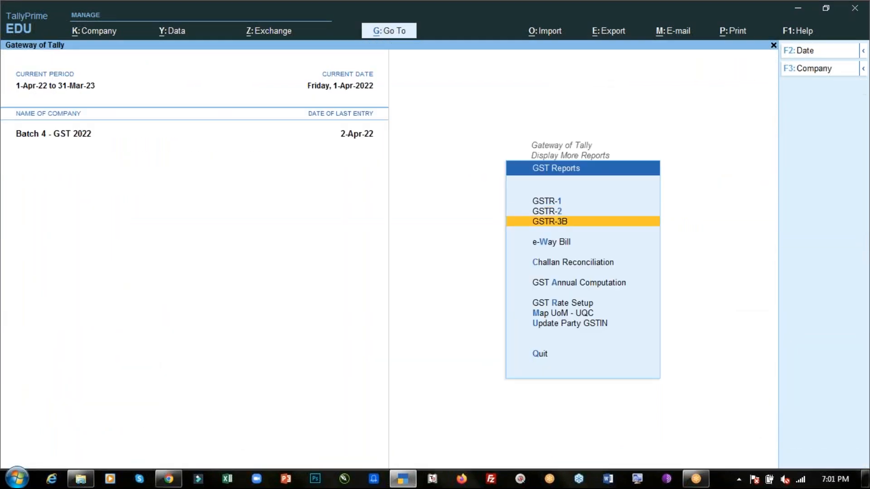
{"action": "key", "text": "Return"}
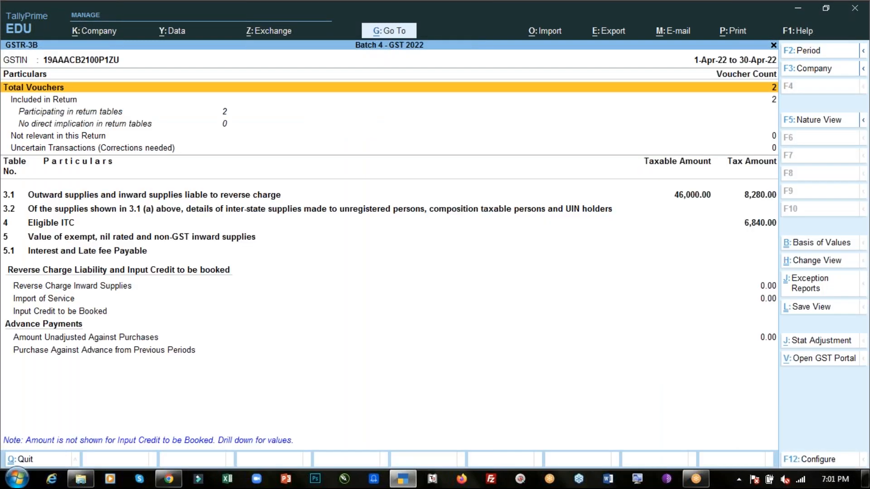
{"action": "key", "text": "Escape"}
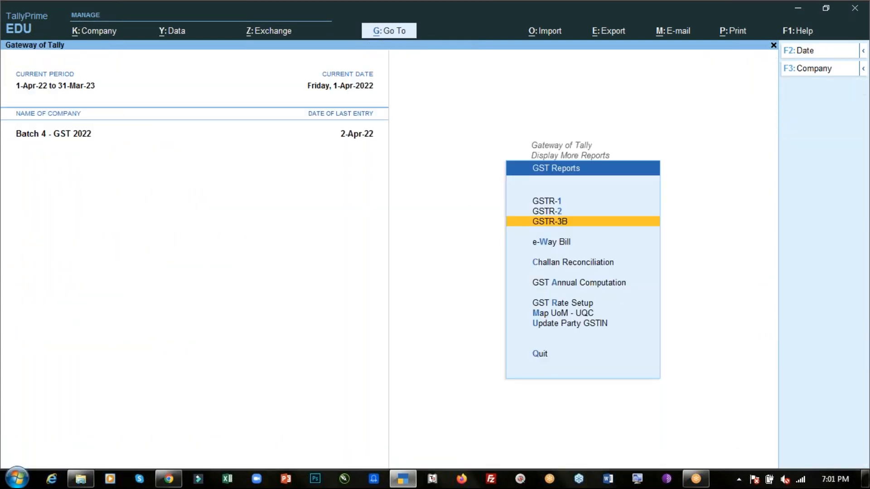
Step: Reopen GST Reports by way of Display More Reports, and return to the Gateway of Tally without quitting
{"action": "key", "text": "Escape"}
{"action": "key", "text": "Return"}
{"action": "key", "text": "Up"}
{"action": "key", "text": "Up"}
{"action": "key", "text": "Up"}
{"action": "key", "text": "Up"}
{"action": "key", "text": "Return"}
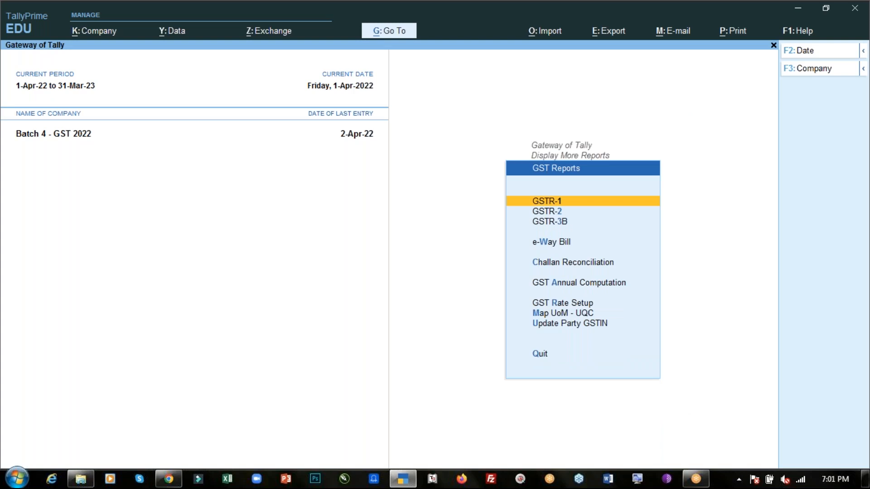
{"action": "key", "text": "Escape"}
{"action": "key", "text": "Escape"}
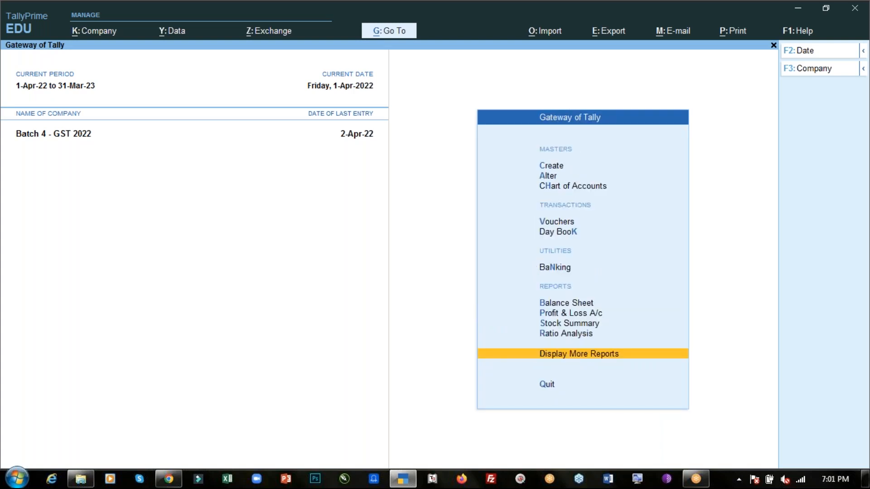
{"action": "key", "text": "Escape"}
{"action": "key", "text": "n"}
Step: Switch to Day - 12.pdf in Chrome and go back to the topic list on page 1
{"action": "key", "text": "alt+Tab"}
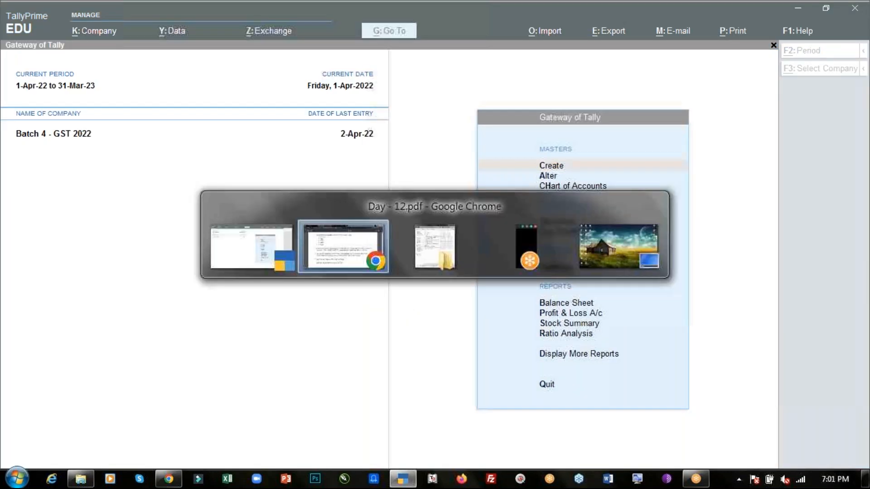
{"action": "scroll", "coordinate": [485, 241], "scroll_direction": "up", "scroll_amount": 15}
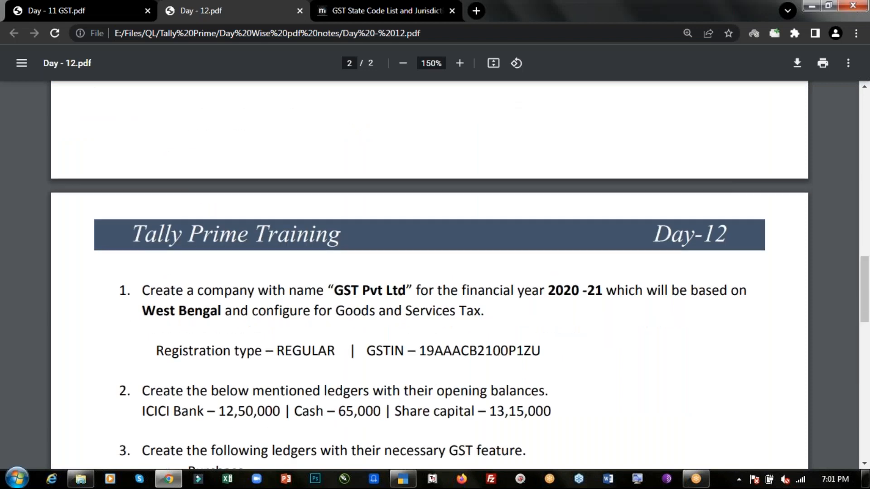
{"action": "scroll", "coordinate": [430, 272], "scroll_direction": "up", "scroll_amount": 5}
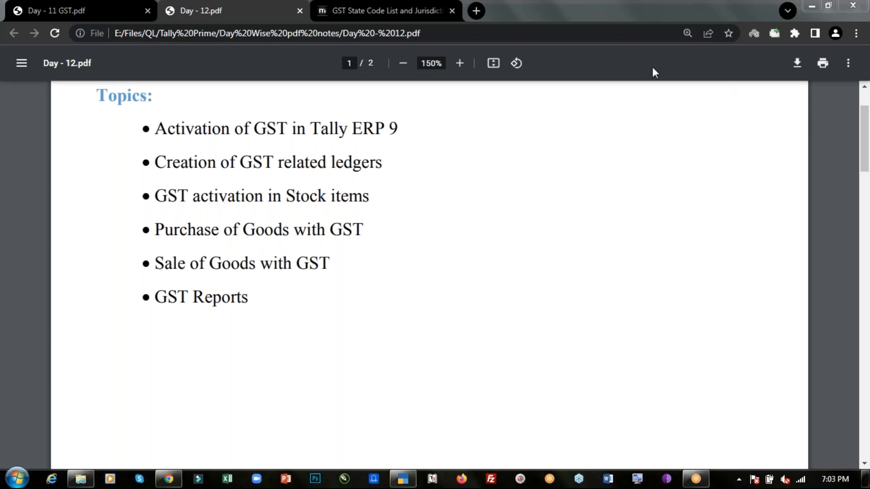
{"action": "left_click", "coordinate": [442, 171]}
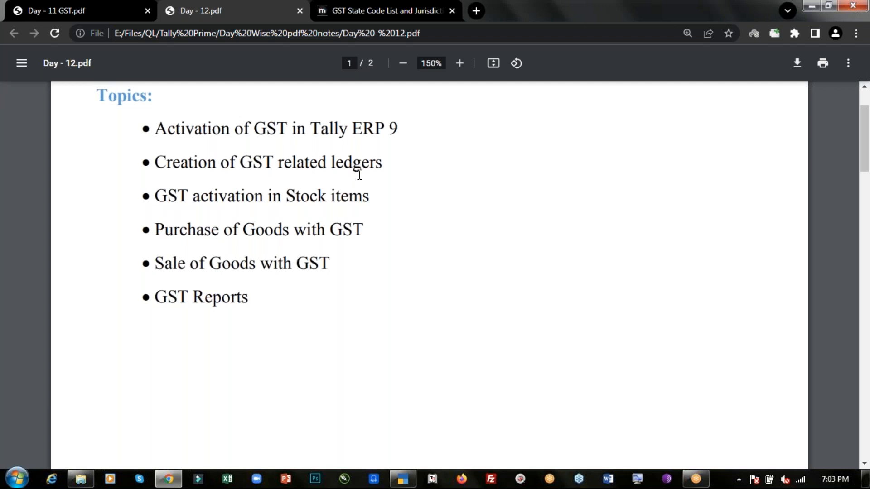